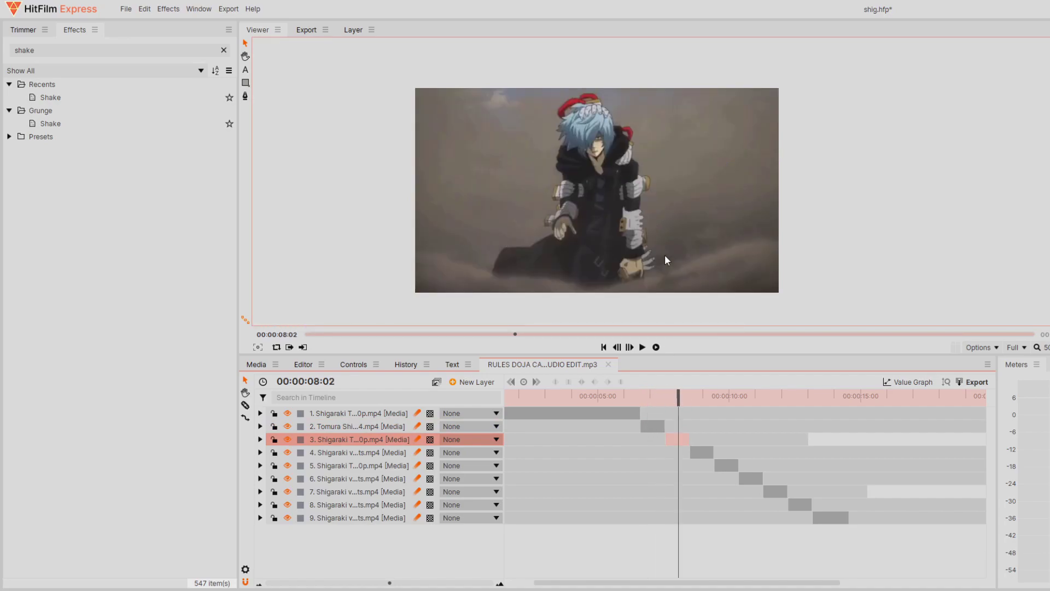
# - Set the scale of the clip on layer 3 to 101%
pyautogui.click(261, 440)
pyautogui.write('101')
pyautogui.press('Return')
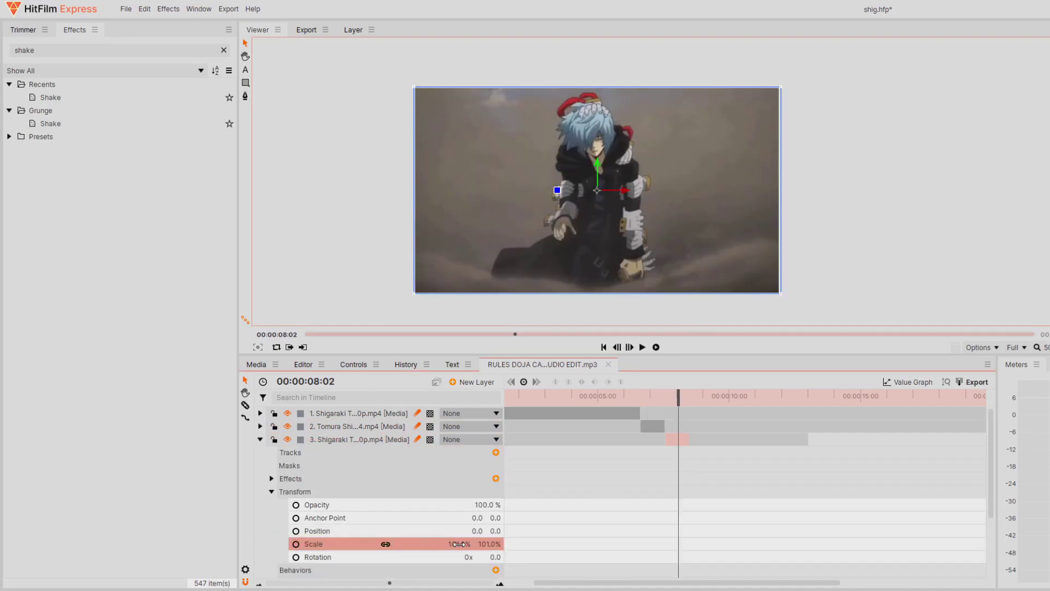
pyautogui.click(260, 440)
# - Set the scale of the clip on layer 4 to 101%
pyautogui.moveTo(679, 397); pyautogui.dragTo(819, 397)
pyautogui.click(705, 452)
pyautogui.click(261, 453)
pyautogui.write('101')
pyautogui.press('Return')
pyautogui.click(261, 452)
# - Apply the same slight enlargement of 101% to the clips on layers 5 through 9
pyautogui.click(726, 466)
pyautogui.click(260, 466)
pyautogui.click(260, 466)
pyautogui.click(751, 478)
pyautogui.click(775, 491)
pyautogui.click(800, 505)
pyautogui.click(831, 518)
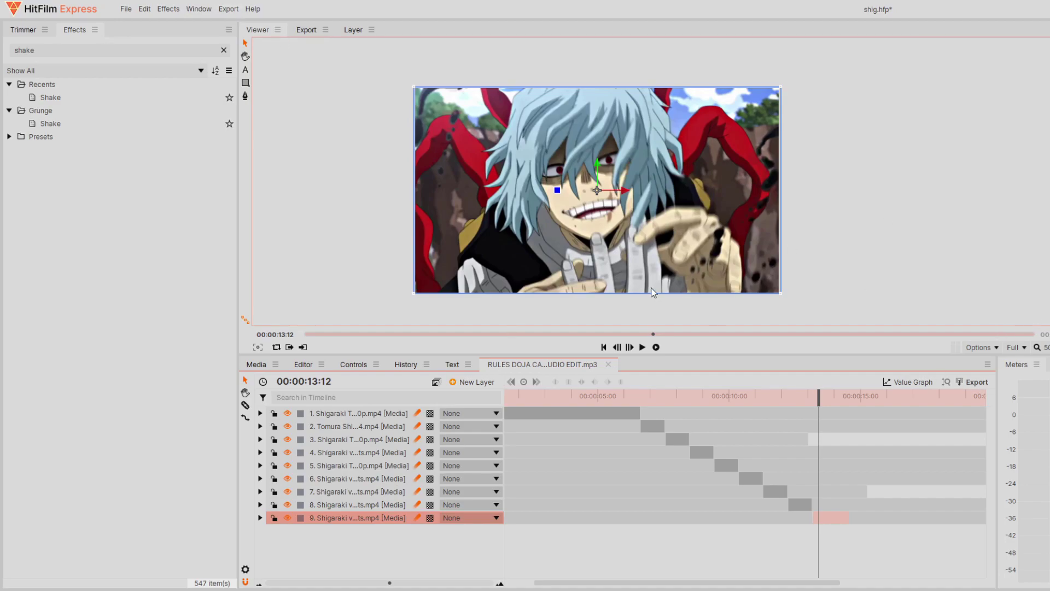
# - Bring the rendered shiggy.mp4 into the project and place it on the emptied composition timeline
pyautogui.click(400, 258)
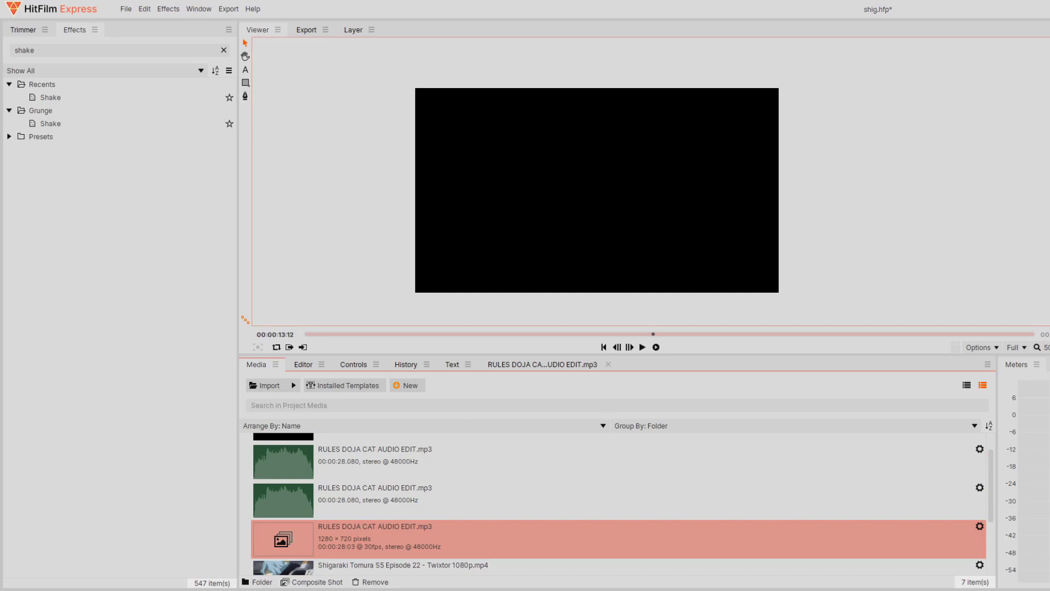
pyautogui.scroll(3, 602, 520)
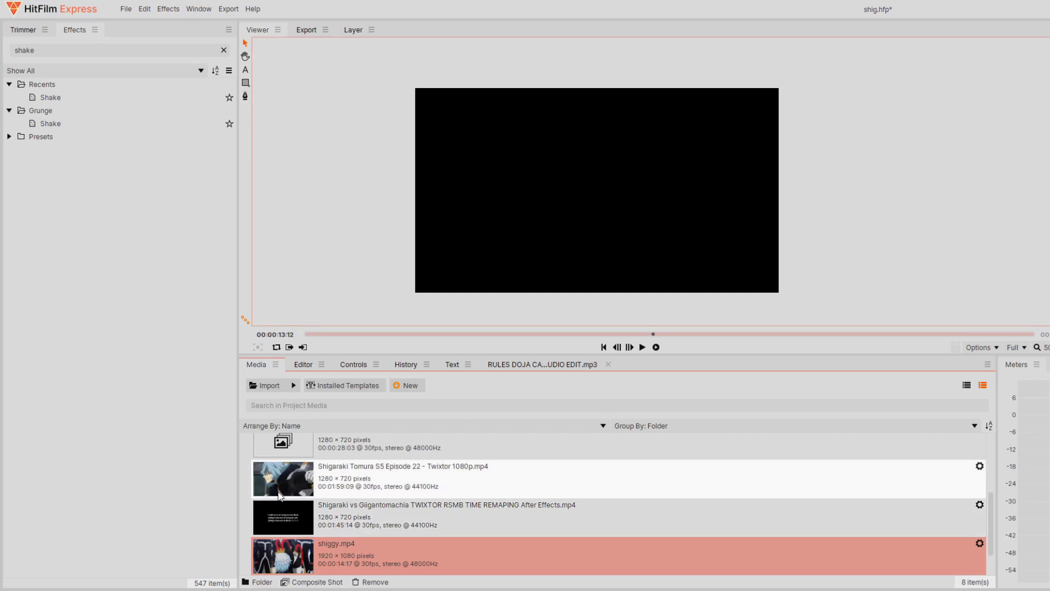
pyautogui.click(557, 367)
pyautogui.moveTo(535, 445)
pyautogui.mouseDown()
pyautogui.moveTo(515, 450)
pyautogui.moveTo(524, 460)
pyautogui.mouseUp()
# - Add the RULES DOJA CAT AUDIO EDIT.mp3 audio to the composition timeline together with the shiggy.mp4 clip
pyautogui.click(256, 365)
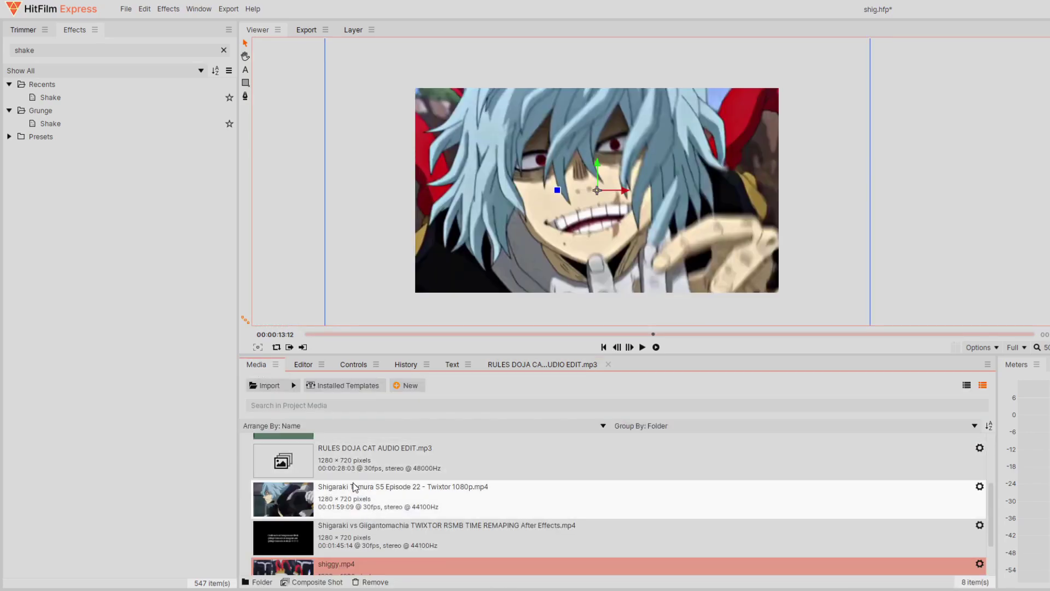
pyautogui.scroll(3, 361, 533)
pyautogui.moveTo(375, 503); pyautogui.dragTo(593, 492)
pyautogui.click(526, 404)
# - Apply the Shake effect to the shiggy.mp4 layer and open its parameters
pyautogui.click(350, 427)
pyautogui.moveTo(50, 98); pyautogui.dragTo(367, 424)
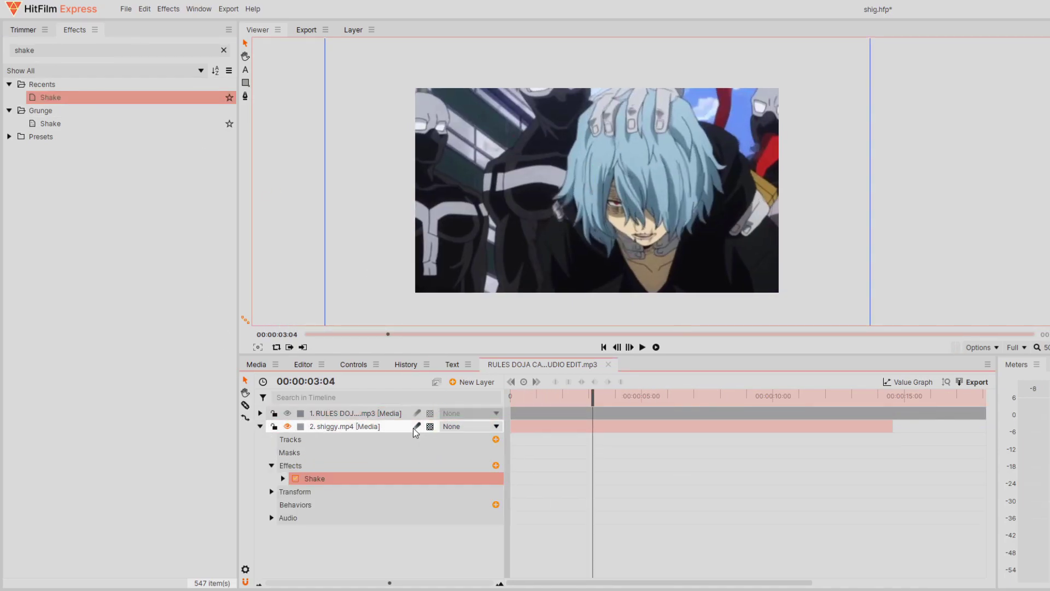
pyautogui.click(282, 479)
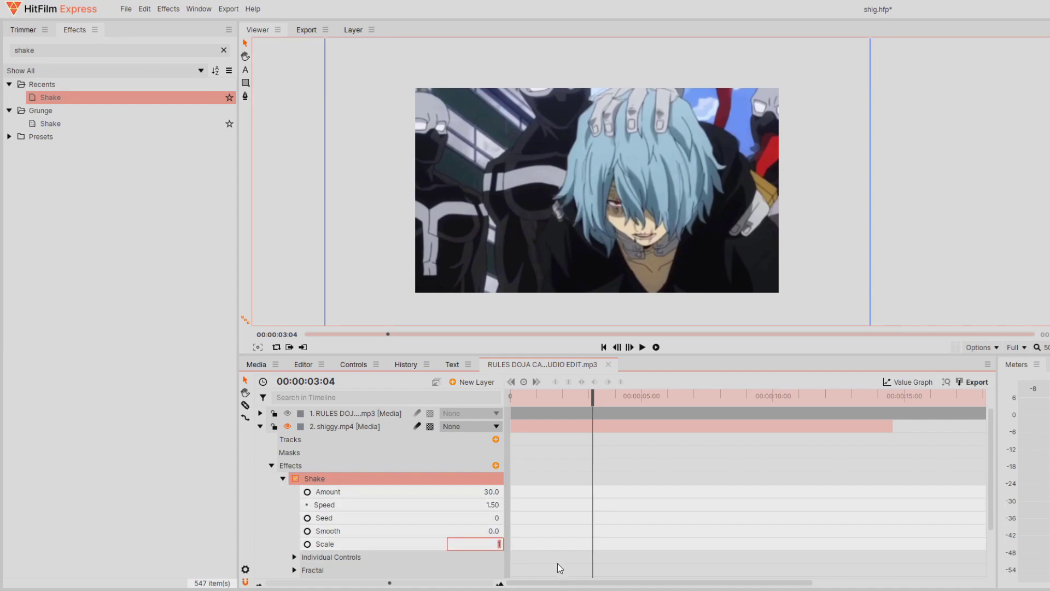
# - Shrink the shiggy.mp4 clip in the viewer so it fits the composition frame
pyautogui.scroll(-2, 563, 235)
pyautogui.scroll(2, 717, 281)
pyautogui.moveTo(714, 283); pyautogui.dragTo(623, 238)
pyautogui.scroll(-3, 672, 264)
pyautogui.moveTo(594, 405); pyautogui.dragTo(567, 404)
pyautogui.scroll(6, 544, 266)
pyautogui.scroll(-1, 537, 273)
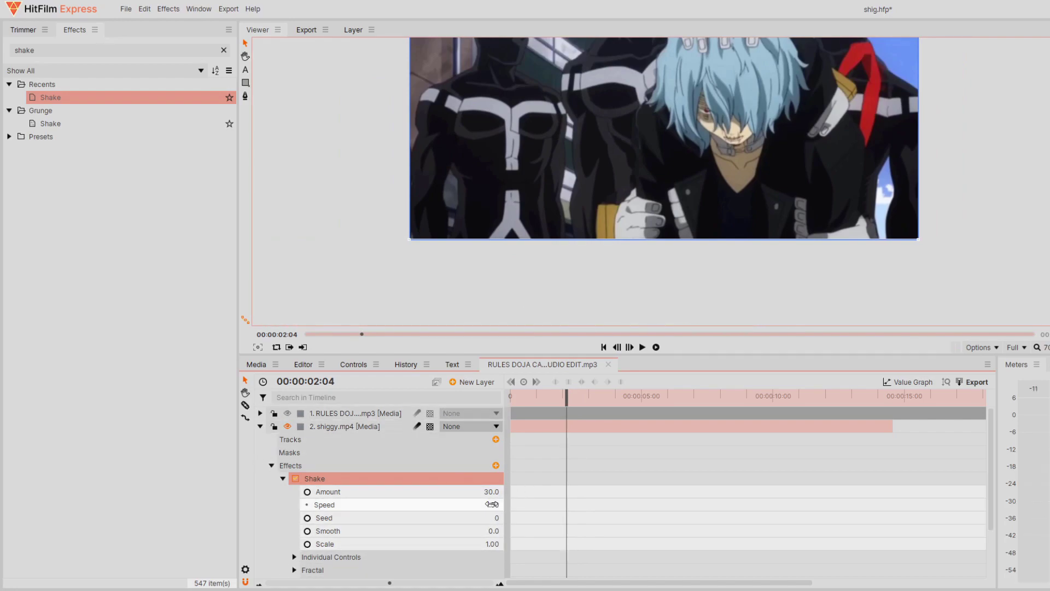
pyautogui.scroll(-3, 914, 209)
pyautogui.scroll(2, 912, 212)
# - Set the Shake effect's scale to 0.5 and its amount to 0
pyautogui.write('.5')
pyautogui.press('Return')
pyautogui.moveTo(493, 492); pyautogui.dragTo(465, 492)
pyautogui.moveTo(576, 401); pyautogui.dragTo(500, 410)
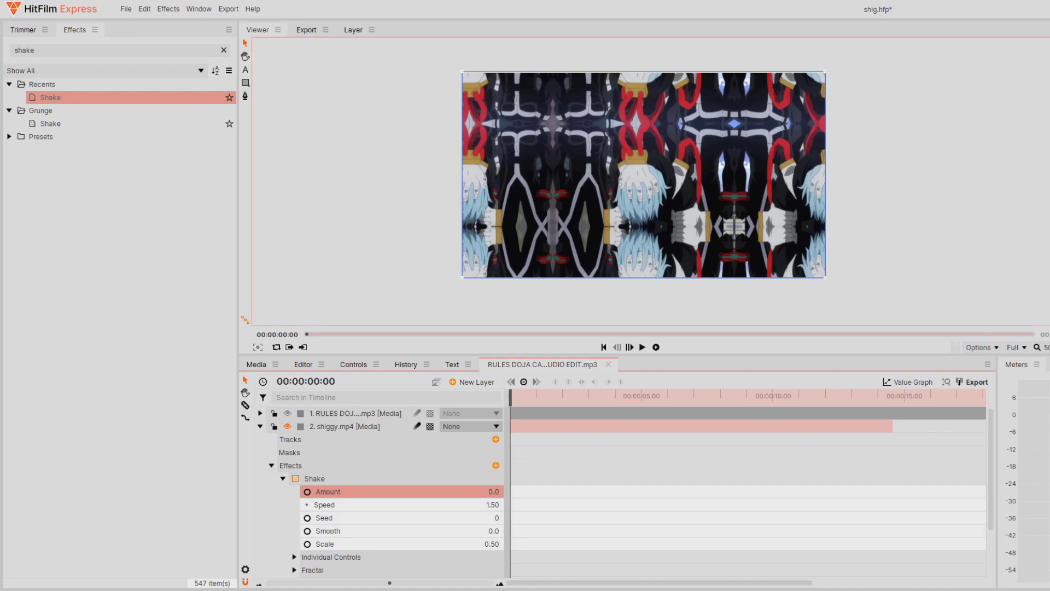
# - Split the shiggy.mp4 clip at 00:00:06:19
pyautogui.moveTo(529, 402); pyautogui.dragTo(691, 415)
pyautogui.click(689, 427)
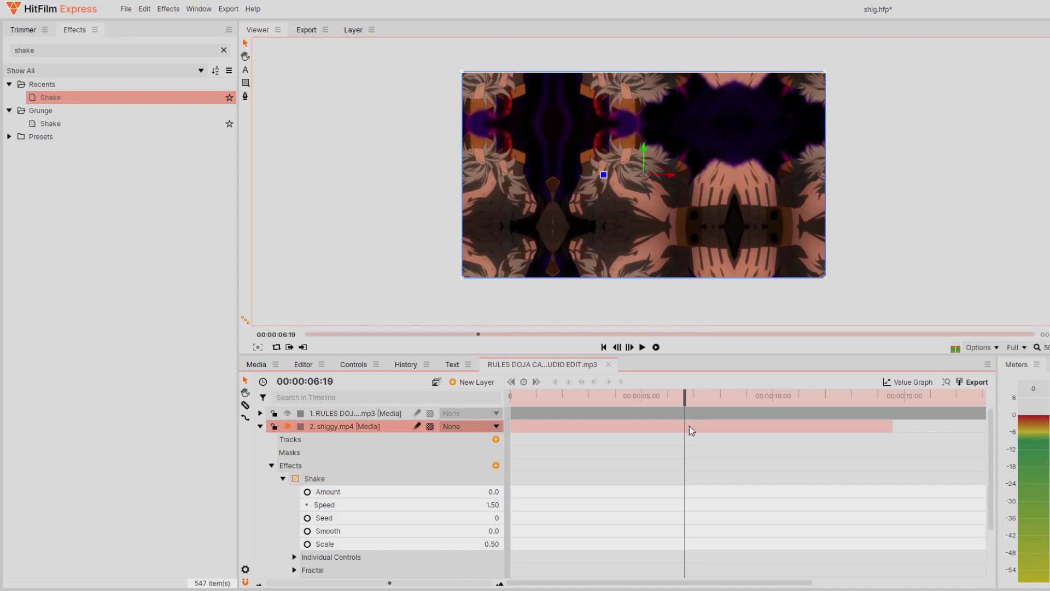
pyautogui.hotkey('ctrl', 'shift', 'd')
pyautogui.click(540, 365)
# - Collapse the layer properties and split the remaining shiggy.mp4 footage at the next two scene changes
pyautogui.scroll(-3, 644, 464)
pyautogui.scroll(3, 644, 463)
pyautogui.click(260, 426)
pyautogui.moveTo(685, 398); pyautogui.dragTo(784, 401)
pyautogui.click(718, 438)
pyautogui.hotkey('ctrl', 'shift', 'd')
pyautogui.click(540, 365)
pyautogui.click(755, 454)
pyautogui.hotkey('ctrl', 'shift', 'd')
pyautogui.click(540, 365)
# - Split the footage on layers 5 and 6 at their scene changes, the second one at 00:00:10:11
pyautogui.click(723, 399)
pyautogui.click(778, 464)
pyautogui.click(540, 365)
pyautogui.click(795, 480)
pyautogui.hotkey('ctrl', 'shift', 'd')
pyautogui.click(542, 364)
pyautogui.moveTo(782, 399); pyautogui.dragTo(780, 398)
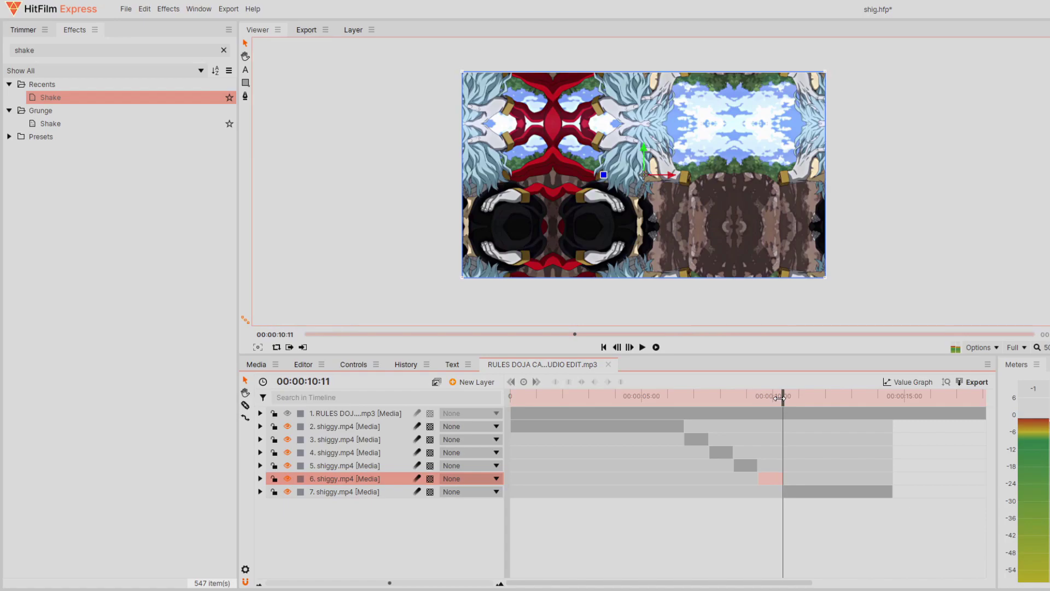
# - Split the footage on layers 7 and 8 at their scene changes
pyautogui.click(791, 492)
pyautogui.click(786, 401)
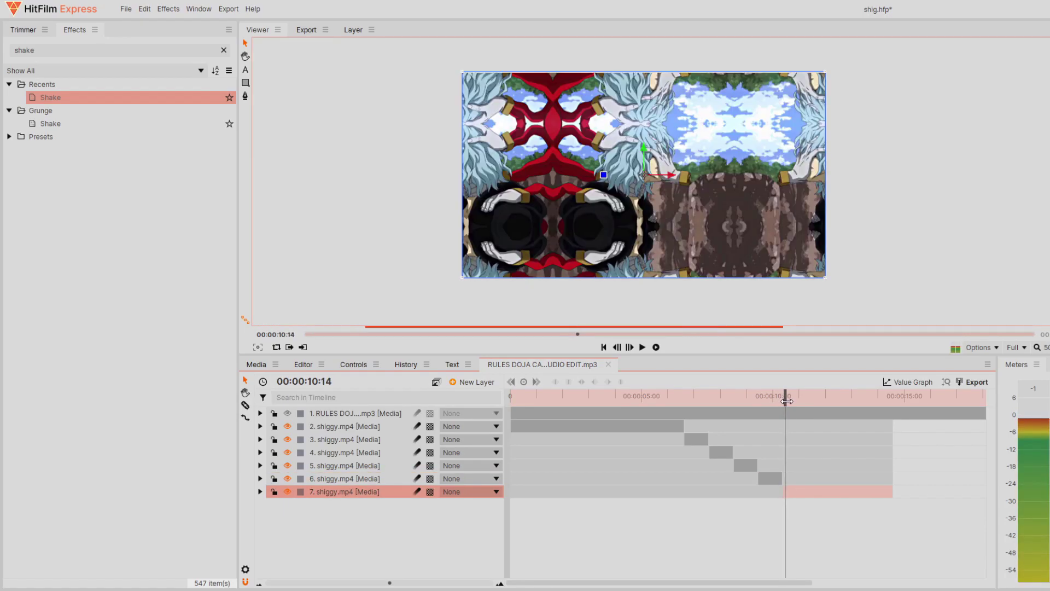
pyautogui.moveTo(798, 401); pyautogui.dragTo(862, 391)
pyautogui.doubleClick(816, 492)
pyautogui.click(597, 366)
pyautogui.hotkey('ctrl', 'shift', 'd')
pyautogui.doubleClick(841, 503)
pyautogui.hotkey('ctrl', 'shift', 'd')
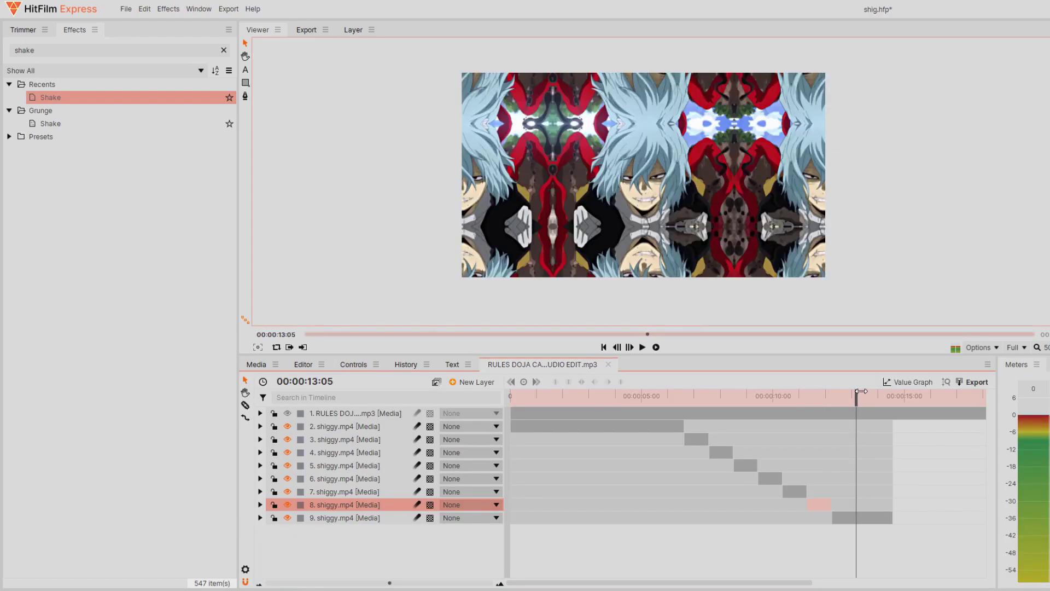
# - Split the layer 9 footage at 00:00:13:05 and align its first part directly after the layer 8 clip
pyautogui.click(869, 514)
pyautogui.hotkey('ctrl', 'shift', 'd')
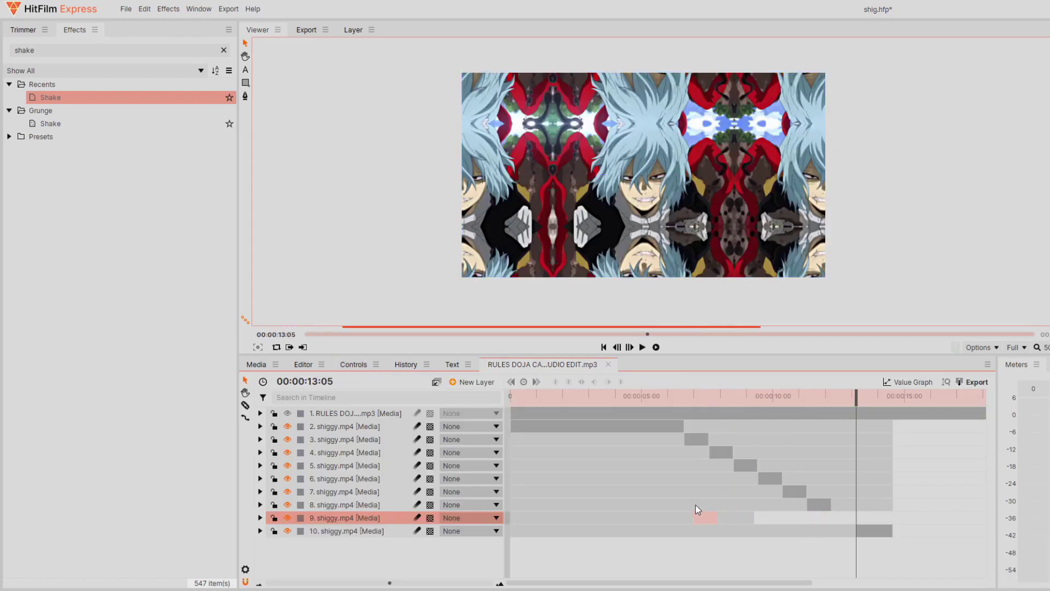
pyautogui.moveTo(832, 524); pyautogui.dragTo(844, 524)
# - Play back the split clips from the first cut and check the layer 2 properties
pyautogui.click(676, 395)
pyautogui.press('space')
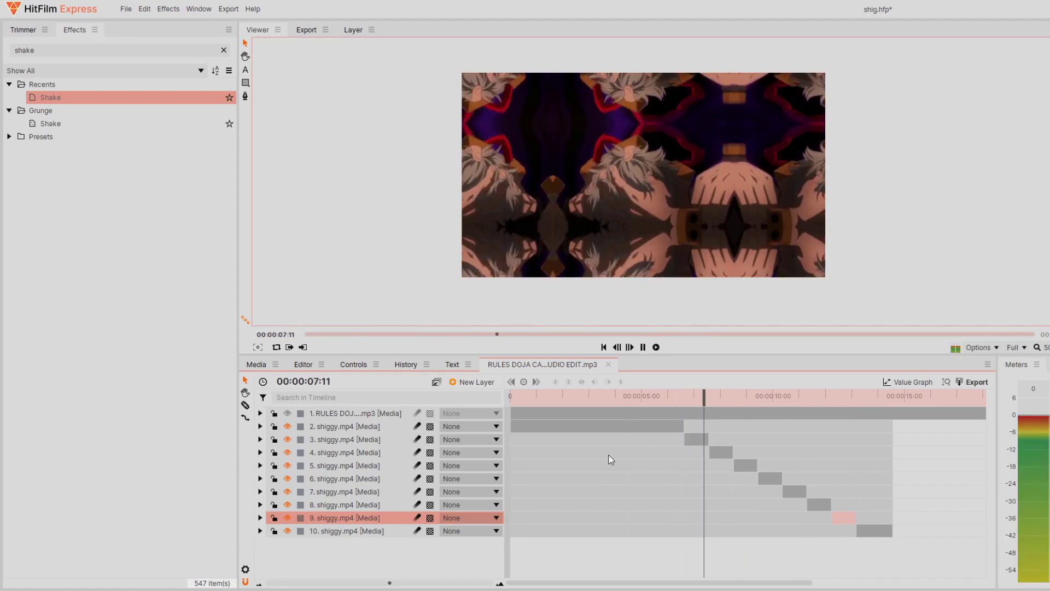
pyautogui.press('space')
pyautogui.click(260, 426)
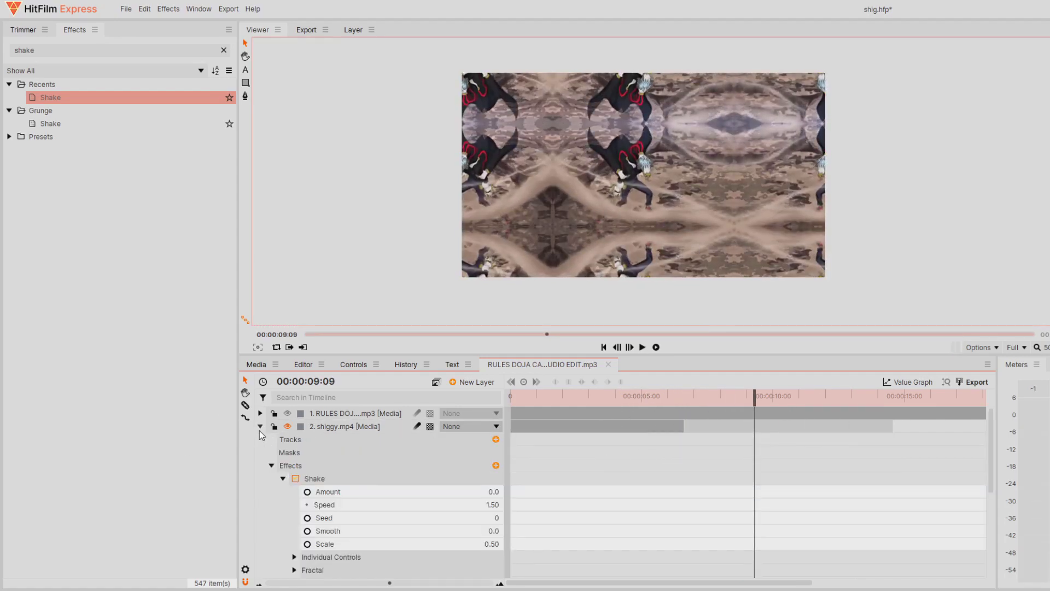
pyautogui.click(260, 426)
# - Check the Shake effect on the layer 3 clip and set the clip's scale to 100%
pyautogui.moveTo(709, 397); pyautogui.dragTo(697, 396)
pyautogui.click(696, 440)
pyautogui.click(260, 440)
pyautogui.click(272, 478)
pyautogui.click(283, 491)
pyautogui.click(282, 491)
pyautogui.click(271, 479)
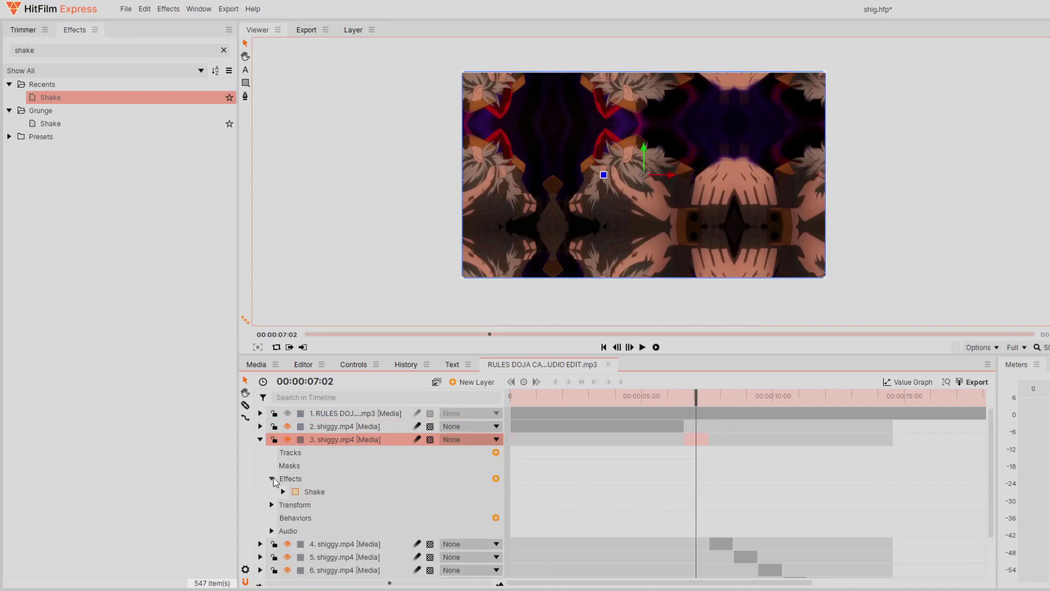
pyautogui.click(271, 491)
pyautogui.write('100')
pyautogui.press('Return')
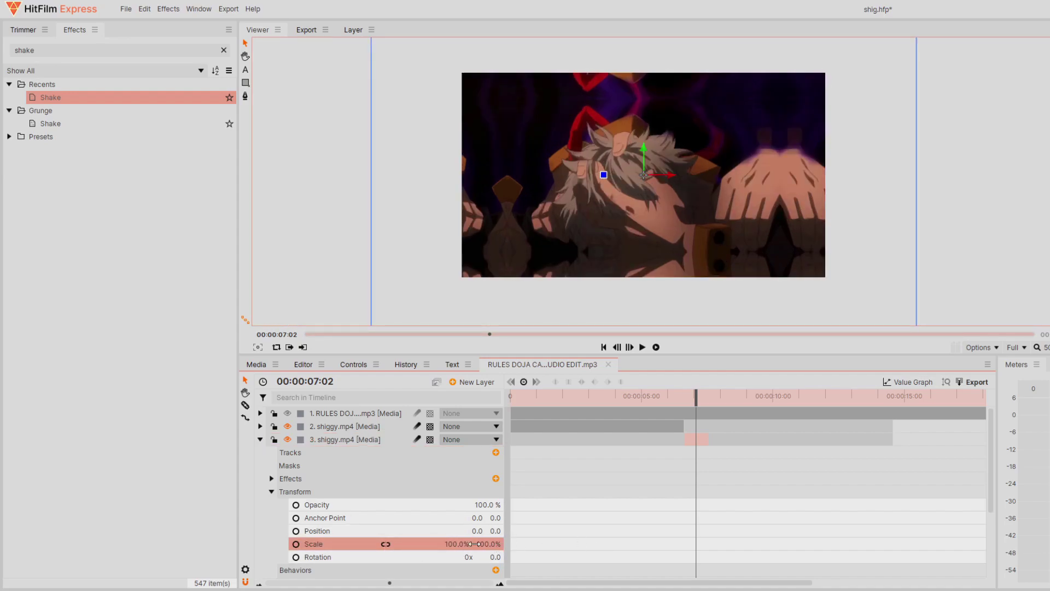
# - Shrink the layer 3 clip in the viewer to about 67% so it fits the frame
pyautogui.scroll(-4, 797, 287)
pyautogui.scroll(3, 865, 313)
pyautogui.scroll(-2, 865, 313)
pyautogui.scroll(1, 847, 307)
pyautogui.moveTo(740, 263); pyautogui.dragTo(686, 234)
pyautogui.scroll(2, 692, 266)
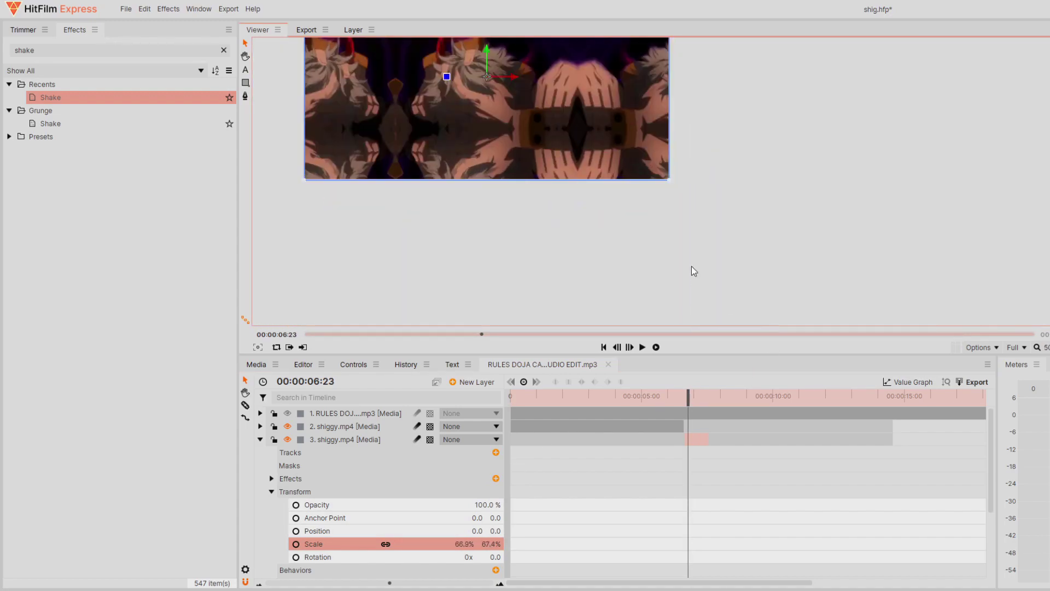
# - Recenter the viewer and set the scale of the layer 3 clip to 200%
pyautogui.doubleClick(245, 56)
pyautogui.click(465, 544)
pyautogui.write('200')
pyautogui.press('Return')
pyautogui.moveTo(688, 397); pyautogui.dragTo(720, 395)
pyautogui.click(260, 439)
# - Try a 200% scale on the layer 4 clip and settle on 130%
pyautogui.click(718, 453)
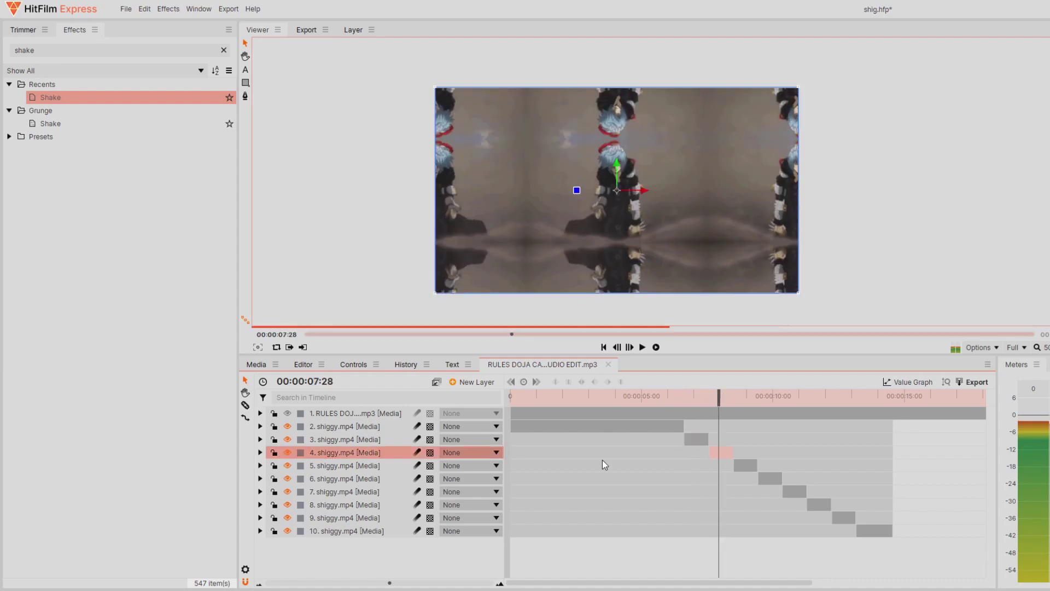
pyautogui.click(260, 453)
pyautogui.click(272, 505)
pyautogui.click(464, 521)
pyautogui.write('20')
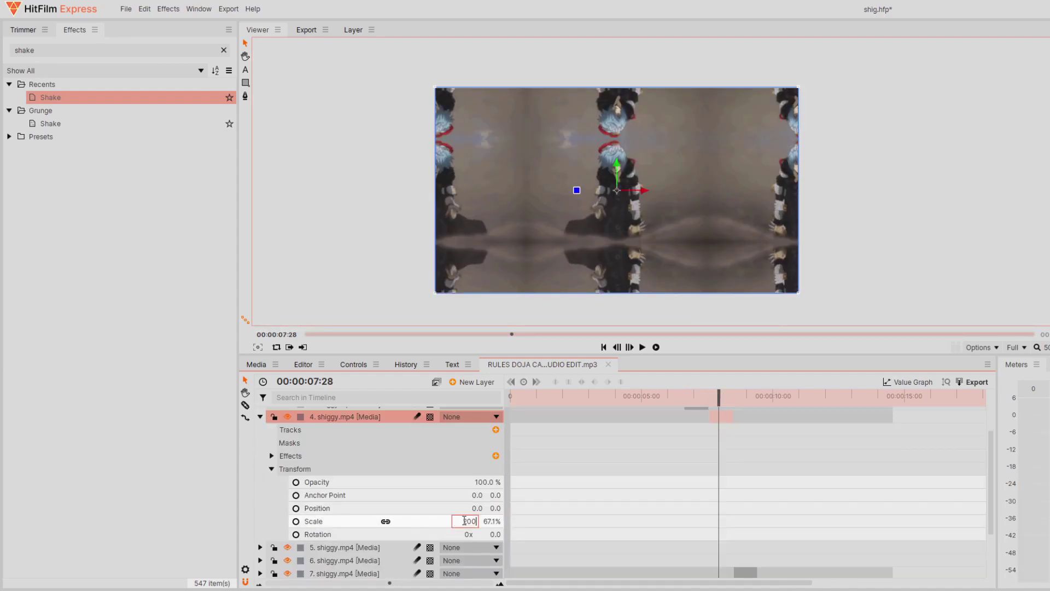
pyautogui.write('0')
pyautogui.press('Return')
pyautogui.moveTo(460, 521); pyautogui.dragTo(422, 521)
pyautogui.click(464, 522)
pyautogui.write('130')
pyautogui.press('Return')
pyautogui.click(260, 417)
# - Set the scale of the layer 3 clip to 130%
pyautogui.click(705, 439)
pyautogui.moveTo(689, 398); pyautogui.dragTo(694, 398)
pyautogui.click(259, 440)
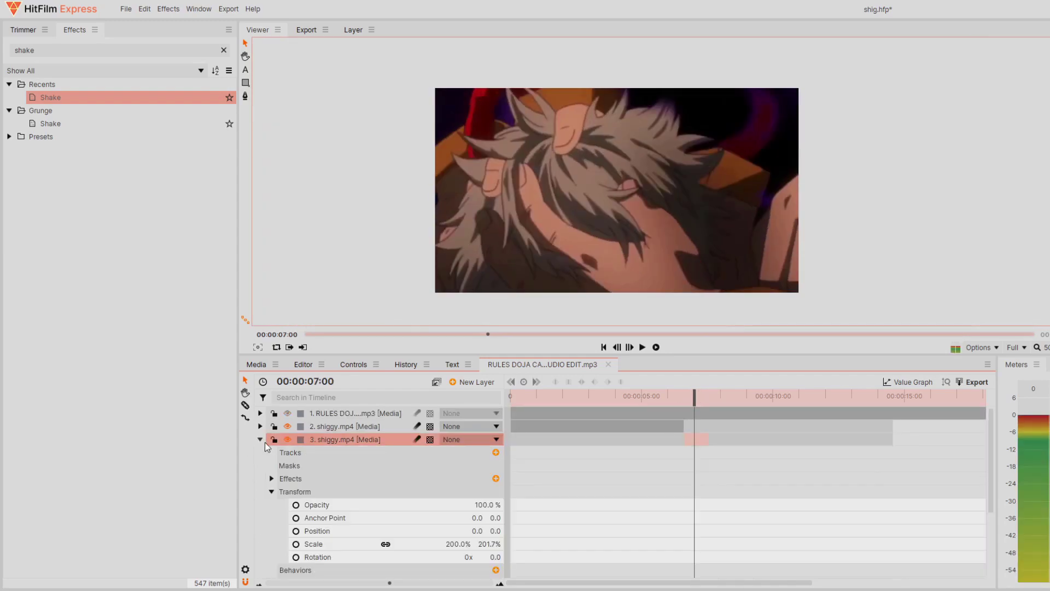
pyautogui.click(457, 544)
pyautogui.write('130')
pyautogui.press('Return')
pyautogui.click(260, 439)
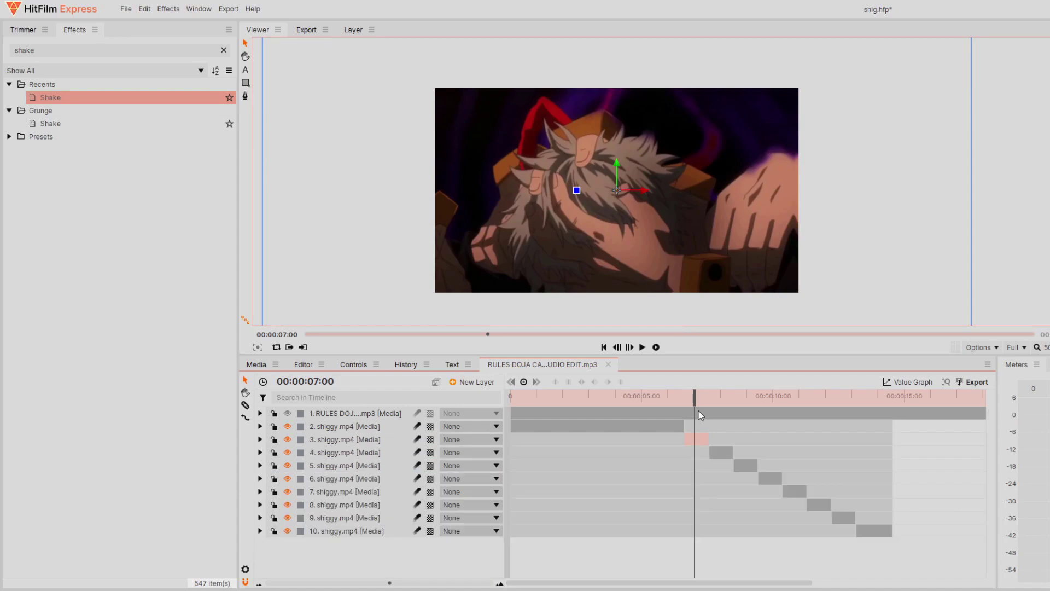
# - Enlarge the layer 5 clip to match the scale of the preceding clips
pyautogui.moveTo(694, 398); pyautogui.dragTo(736, 397)
pyautogui.click(746, 466)
pyautogui.click(260, 465)
pyautogui.click(272, 518)
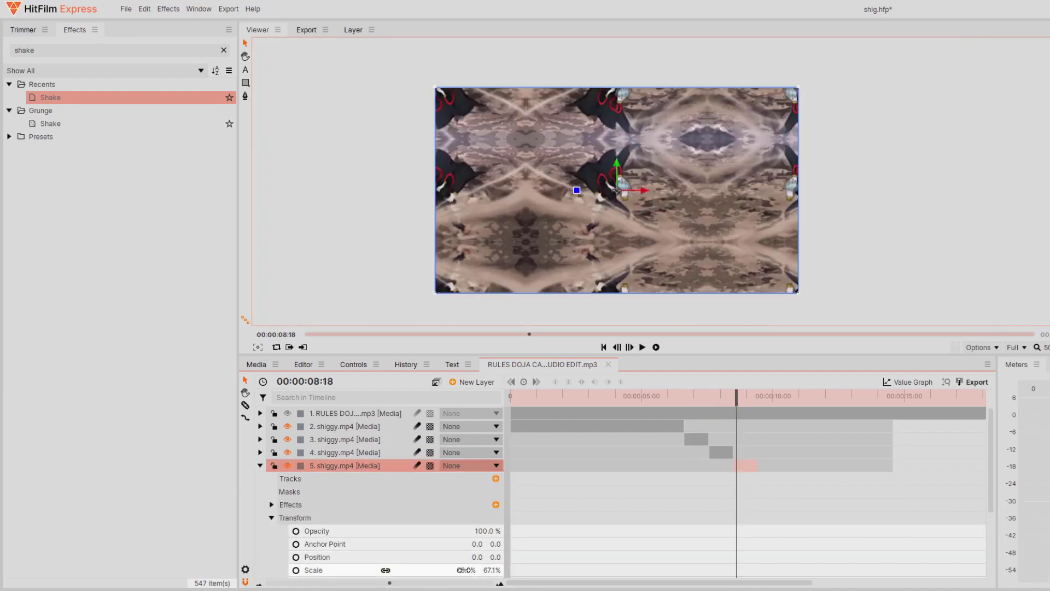
pyautogui.press('Return')
pyautogui.click(260, 466)
# - Set the scale of the layer 6 clip to 130%
pyautogui.moveTo(736, 400); pyautogui.dragTo(777, 397)
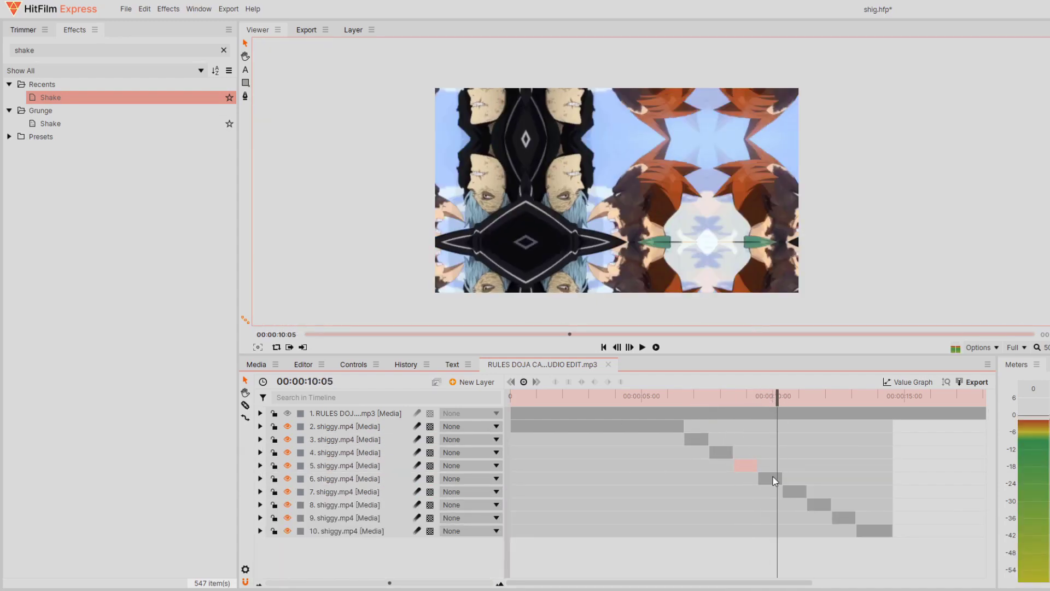
pyautogui.click(771, 478)
pyautogui.click(260, 479)
pyautogui.click(272, 531)
pyautogui.scroll(-1, 377, 533)
pyautogui.click(462, 547)
pyautogui.write('130')
pyautogui.press('Return')
pyautogui.click(261, 444)
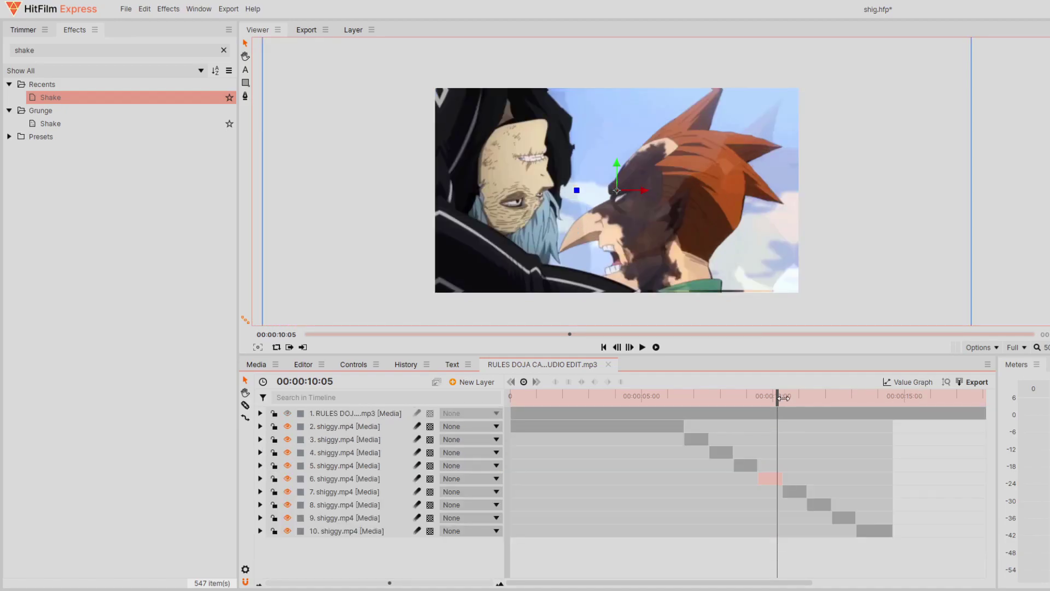
# - Set the scale of the layer 7 clip to 130%
pyautogui.moveTo(778, 397); pyautogui.dragTo(809, 398)
pyautogui.moveTo(730, 584); pyautogui.dragTo(794, 583)
pyautogui.moveTo(710, 398); pyautogui.dragTo(701, 398)
pyautogui.click(695, 491)
pyautogui.click(260, 492)
pyautogui.click(272, 544)
pyautogui.scroll(-1, 378, 534)
pyautogui.click(463, 560)
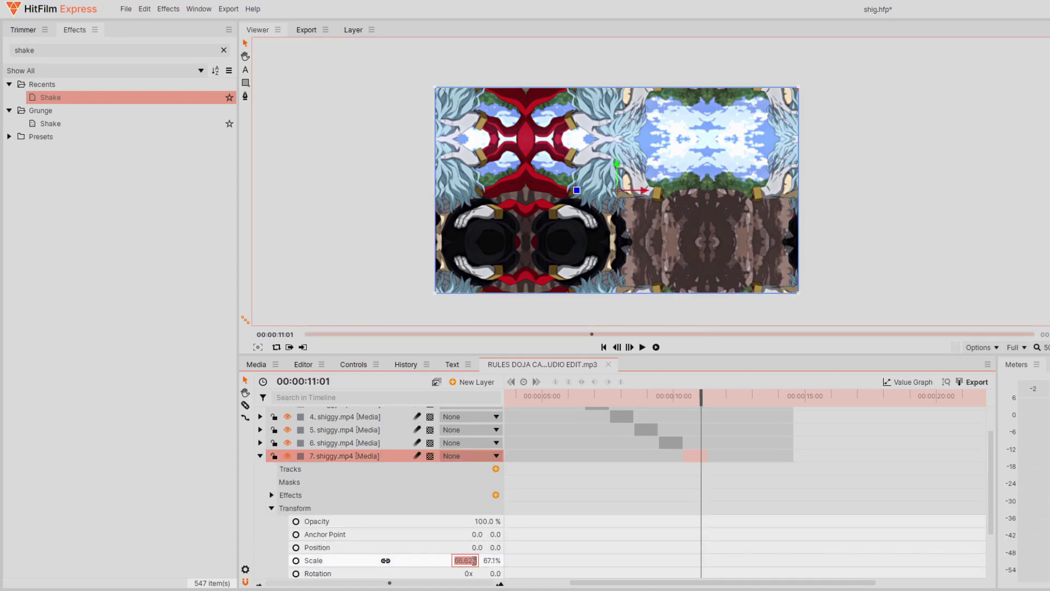
pyautogui.write('130')
pyautogui.press('Return')
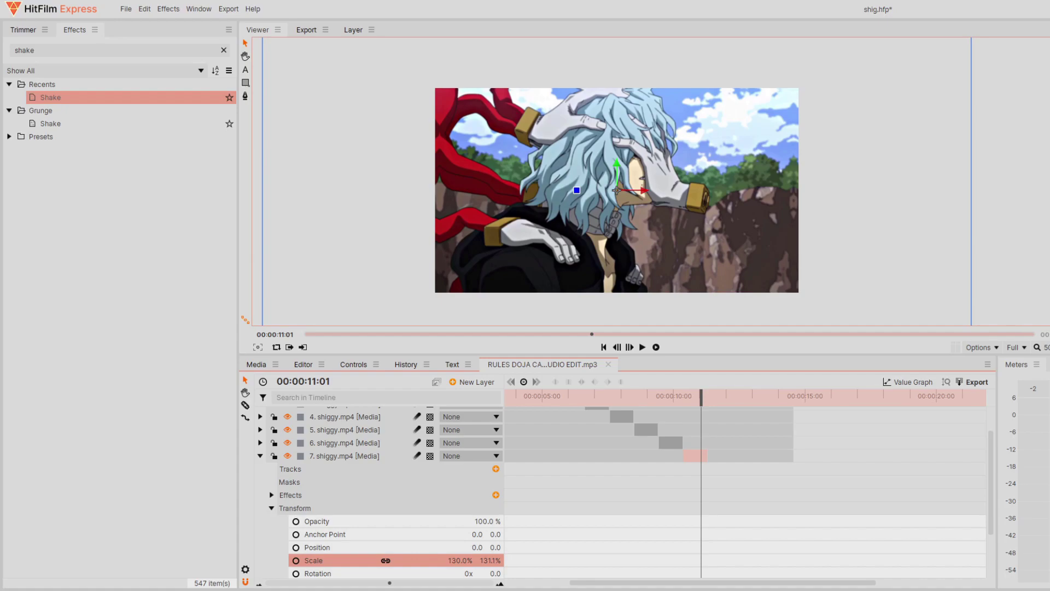
pyautogui.moveTo(692, 396); pyautogui.dragTo(717, 406)
pyautogui.click(272, 508)
pyautogui.click(261, 457)
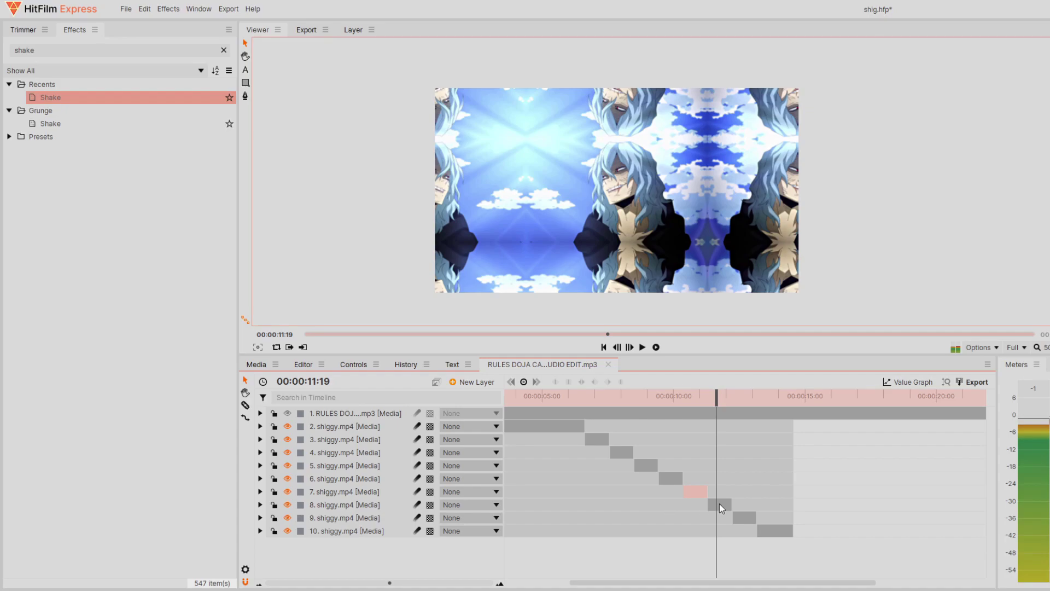
# - Set the scale of the layer 8 clip to 130%
pyautogui.click(717, 507)
pyautogui.click(261, 506)
pyautogui.click(272, 545)
pyautogui.click(283, 522)
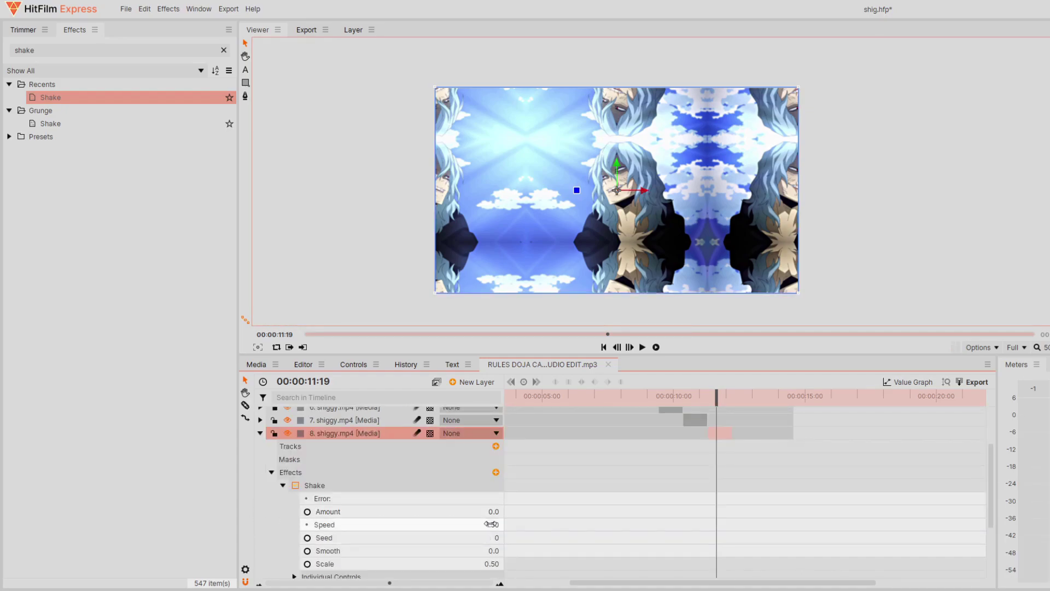
pyautogui.click(283, 486)
pyautogui.click(272, 494)
pyautogui.click(272, 519)
pyautogui.scroll(-1, 470, 568)
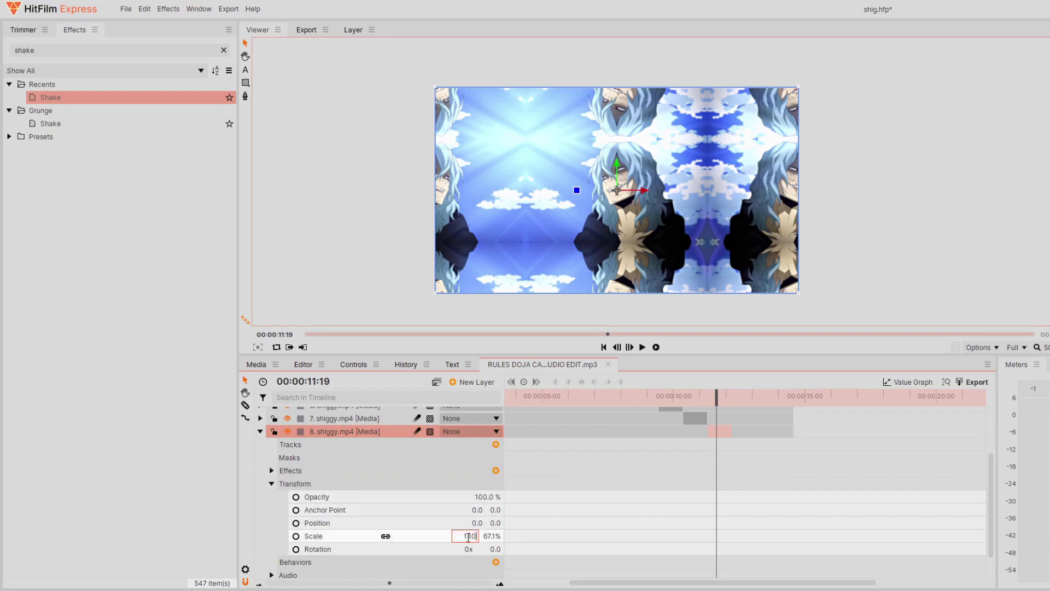
pyautogui.press('Return')
pyautogui.click(261, 432)
# - Set the scale of the layer 9 clip to 130%
pyautogui.moveTo(717, 400); pyautogui.dragTo(741, 402)
pyautogui.click(743, 519)
pyautogui.click(261, 519)
pyautogui.scroll(-1, 454, 541)
pyautogui.click(272, 519)
pyautogui.click(283, 533)
pyautogui.click(283, 533)
pyautogui.click(272, 519)
pyautogui.click(272, 532)
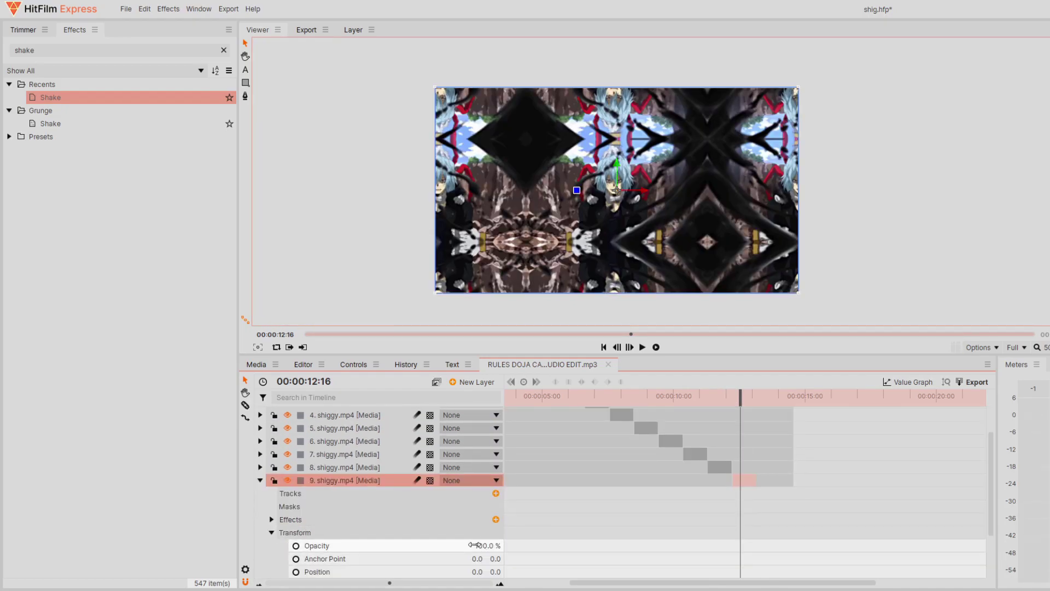
pyautogui.scroll(-2, 473, 545)
pyautogui.click(469, 514)
pyautogui.write('135')
pyautogui.press('Return')
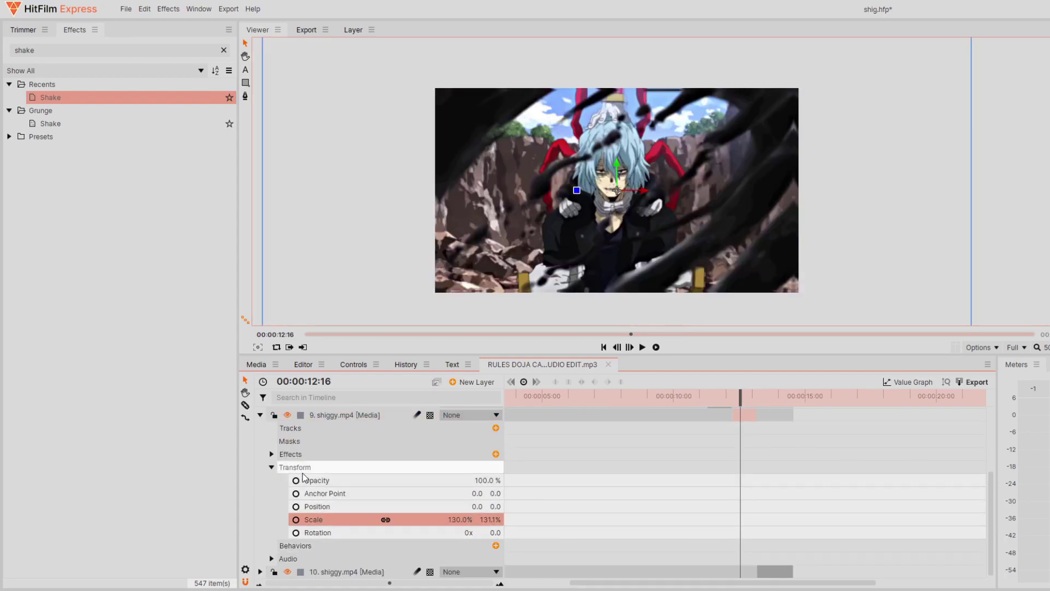
pyautogui.click(272, 468)
# - Set the scale of the layer 10 clip to 130%
pyautogui.moveTo(741, 399); pyautogui.dragTo(776, 399)
pyautogui.click(260, 481)
pyautogui.click(776, 534)
pyautogui.click(261, 531)
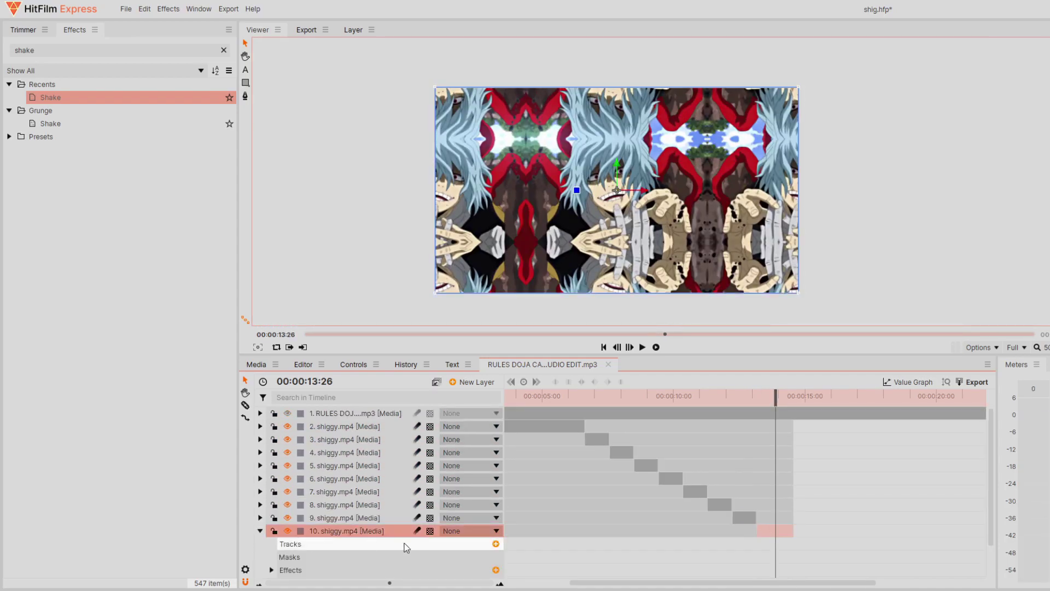
pyautogui.scroll(-2, 367, 543)
pyautogui.click(272, 546)
pyautogui.scroll(-3, 471, 523)
pyautogui.click(463, 532)
pyautogui.write('130')
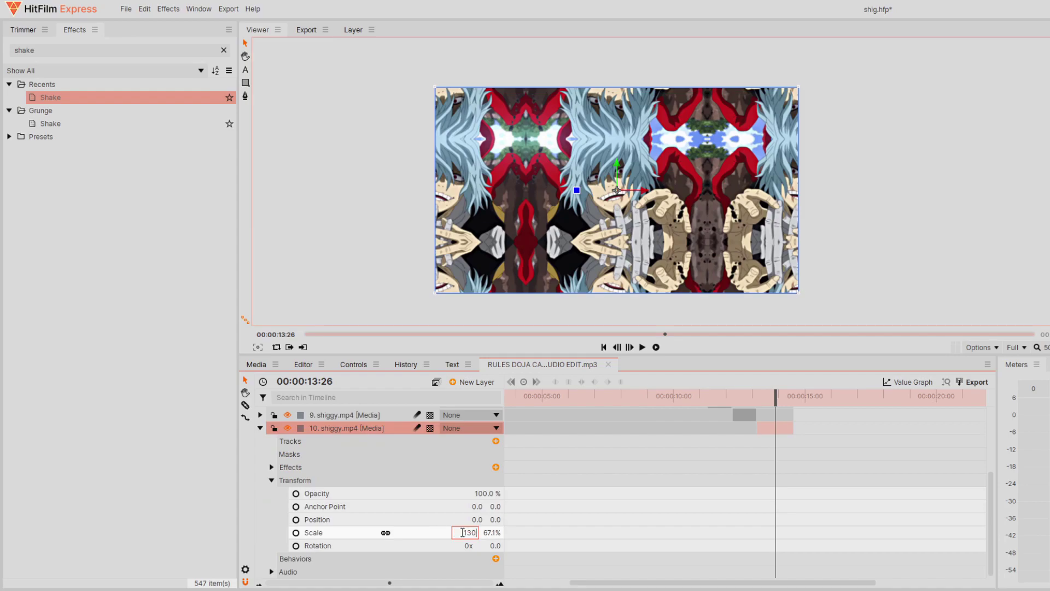
pyautogui.click(272, 480)
pyautogui.click(261, 492)
# - Check the Shake effect on the layer 10 clip and set the clip's scale to 133%
pyautogui.moveTo(709, 393); pyautogui.dragTo(765, 399)
pyautogui.click(260, 531)
pyautogui.scroll(-2, 398, 559)
pyautogui.click(272, 532)
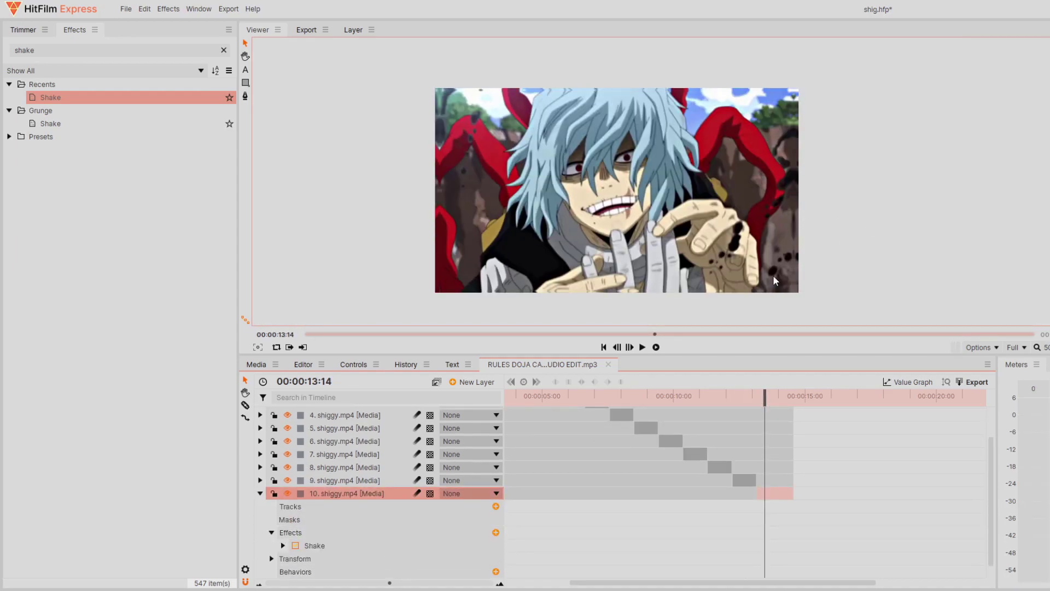
pyautogui.click(282, 545)
pyautogui.click(282, 474)
pyautogui.click(272, 520)
pyautogui.click(272, 546)
pyautogui.scroll(-2, 405, 537)
pyautogui.moveTo(461, 534); pyautogui.dragTo(465, 534)
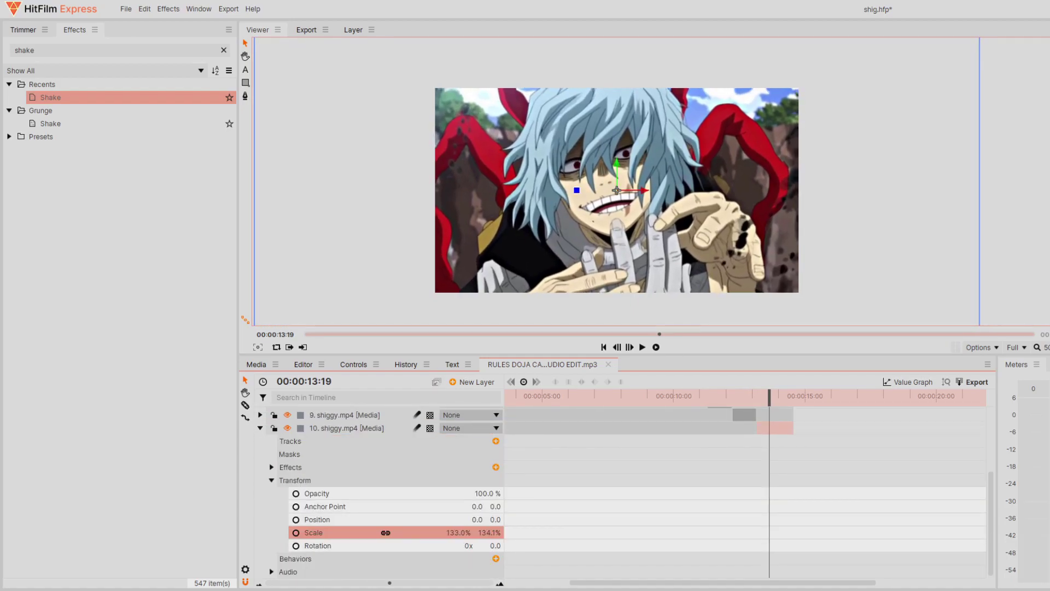
pyautogui.click(272, 480)
pyautogui.click(260, 493)
# - Set the scale of the layer 9 clip to 133%
pyautogui.click(745, 518)
pyautogui.moveTo(769, 400); pyautogui.dragTo(748, 399)
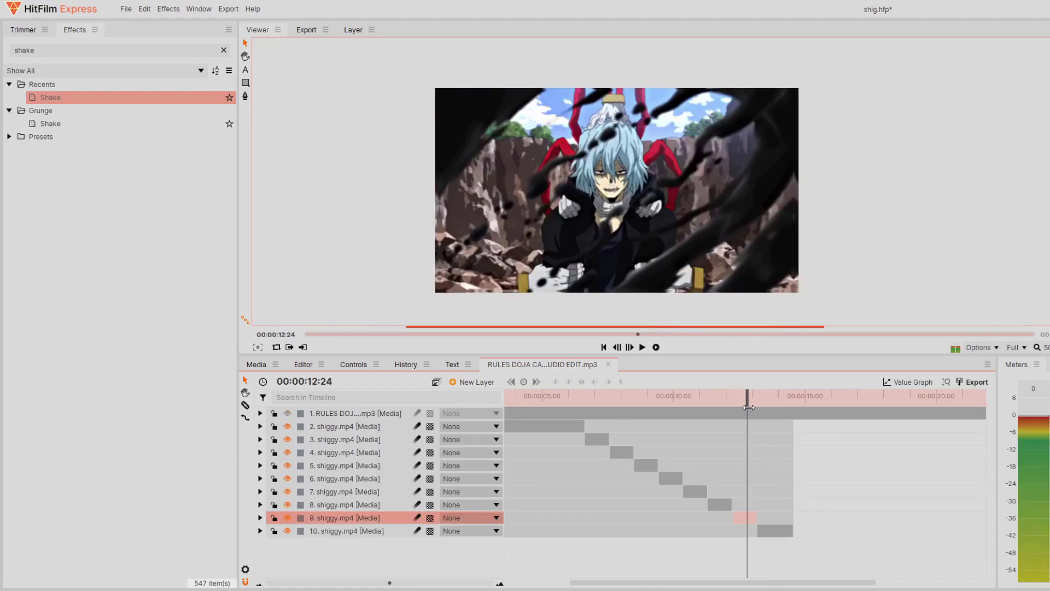
pyautogui.click(260, 518)
pyautogui.scroll(-2, 297, 535)
pyautogui.click(272, 534)
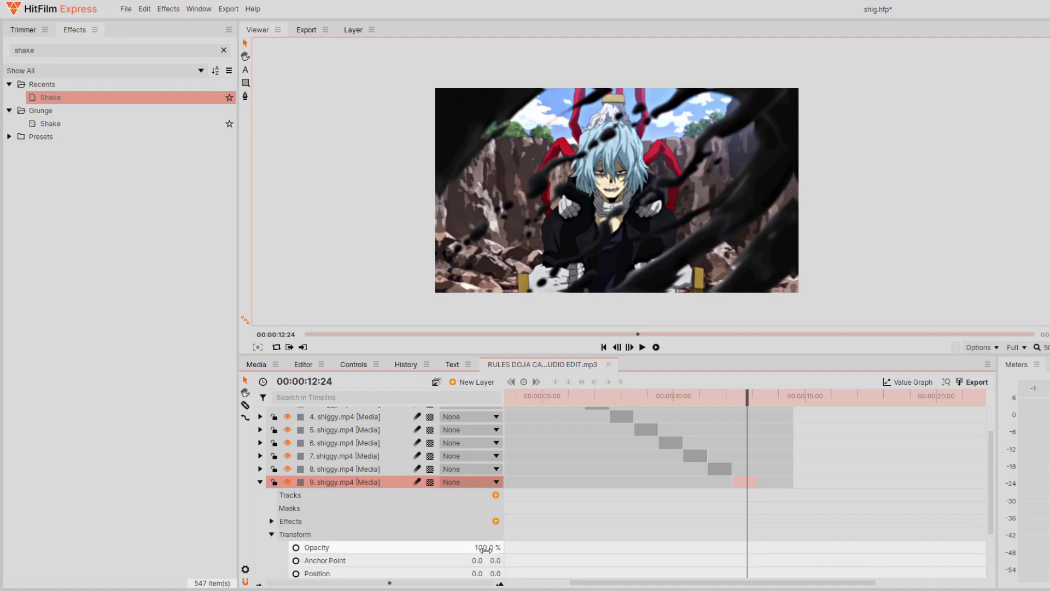
pyautogui.scroll(-2, 297, 535)
pyautogui.click(460, 551)
pyautogui.click(261, 447)
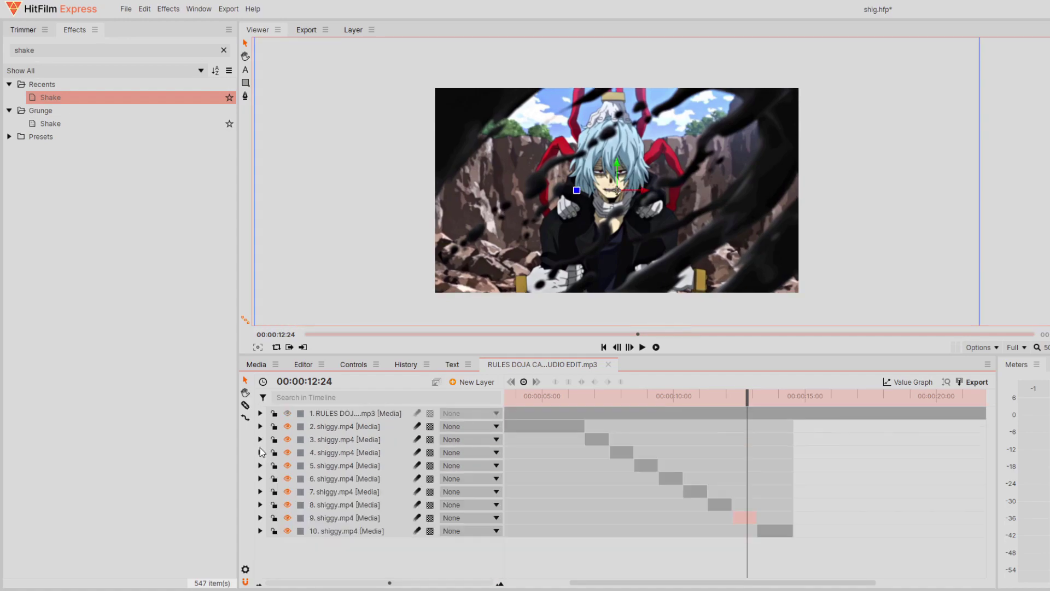
# - Set the scale of the layer 8 clip to 133%
pyautogui.click(722, 504)
pyautogui.click(722, 399)
pyautogui.click(260, 505)
pyautogui.press('Left')
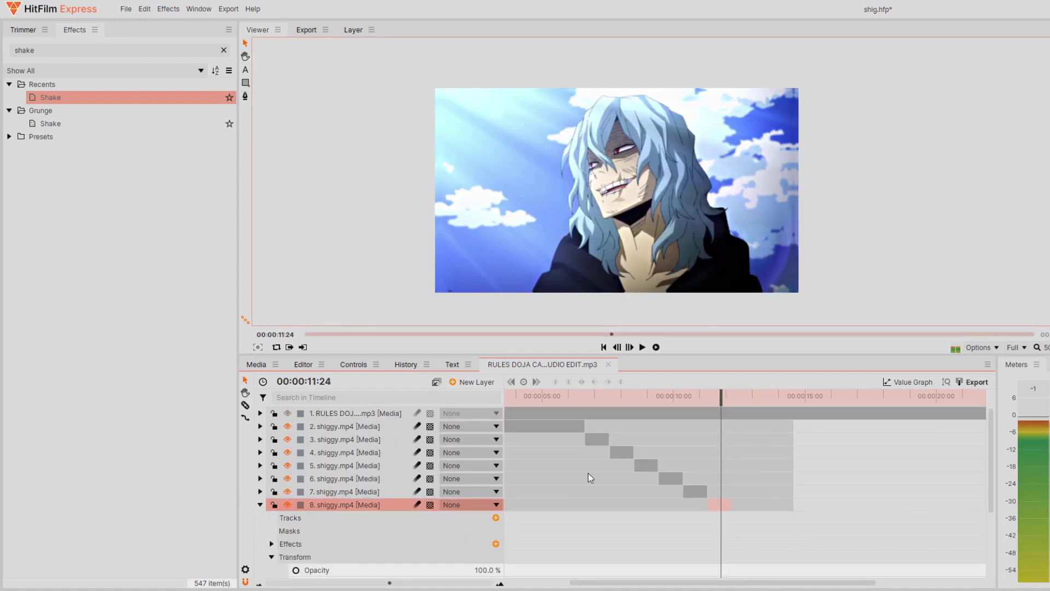
pyautogui.scroll(-2, 654, 441)
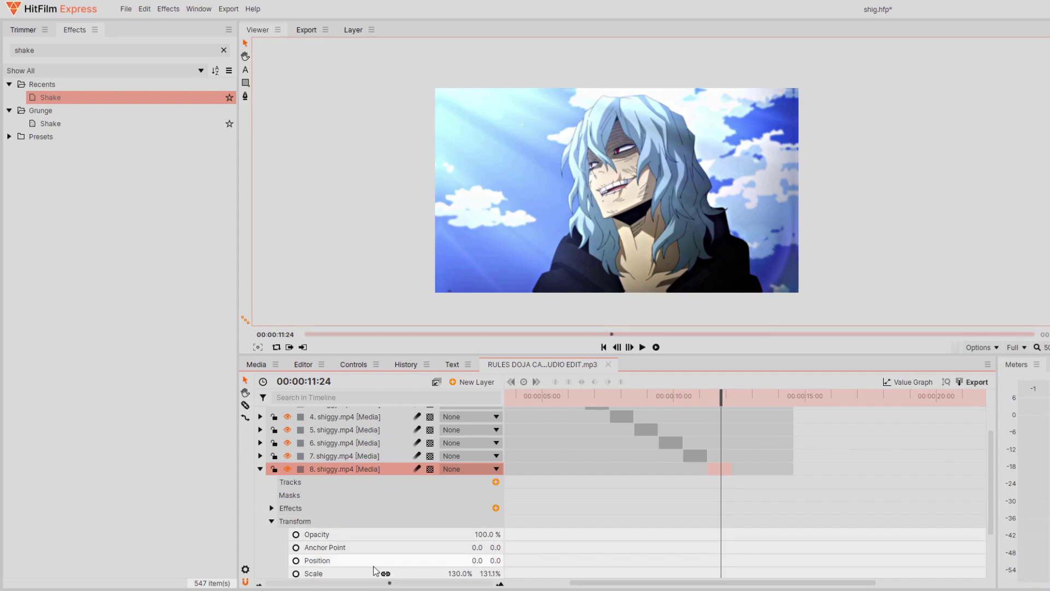
pyautogui.scroll(-2, 374, 572)
pyautogui.moveTo(461, 505); pyautogui.dragTo(465, 506)
pyautogui.scroll(2, 350, 503)
pyautogui.click(260, 474)
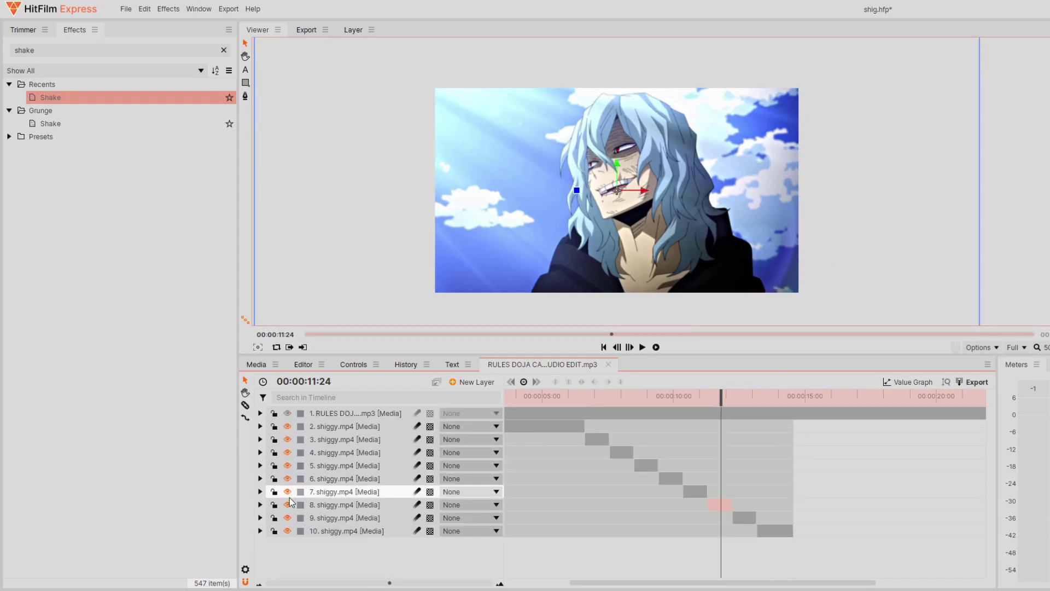
# - Set the scale of the layer 7 clip to 133%
pyautogui.click(696, 400)
pyautogui.click(687, 491)
pyautogui.click(260, 491)
pyautogui.scroll(-3, 323, 514)
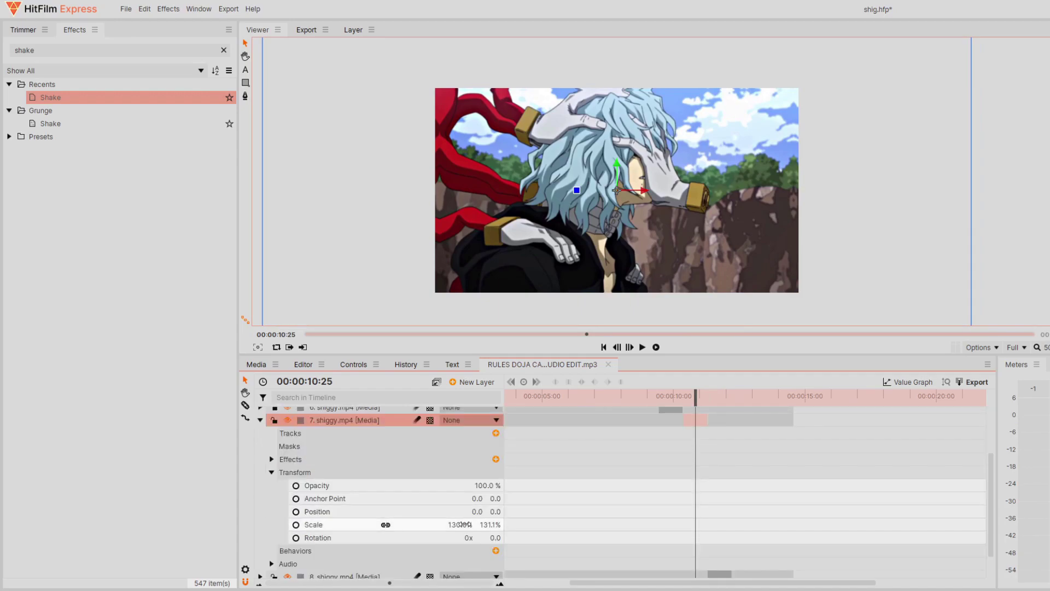
pyautogui.moveTo(461, 524); pyautogui.dragTo(465, 524)
pyautogui.click(261, 421)
# - Set the scale of the layer 6 clip to 133%
pyautogui.click(672, 484)
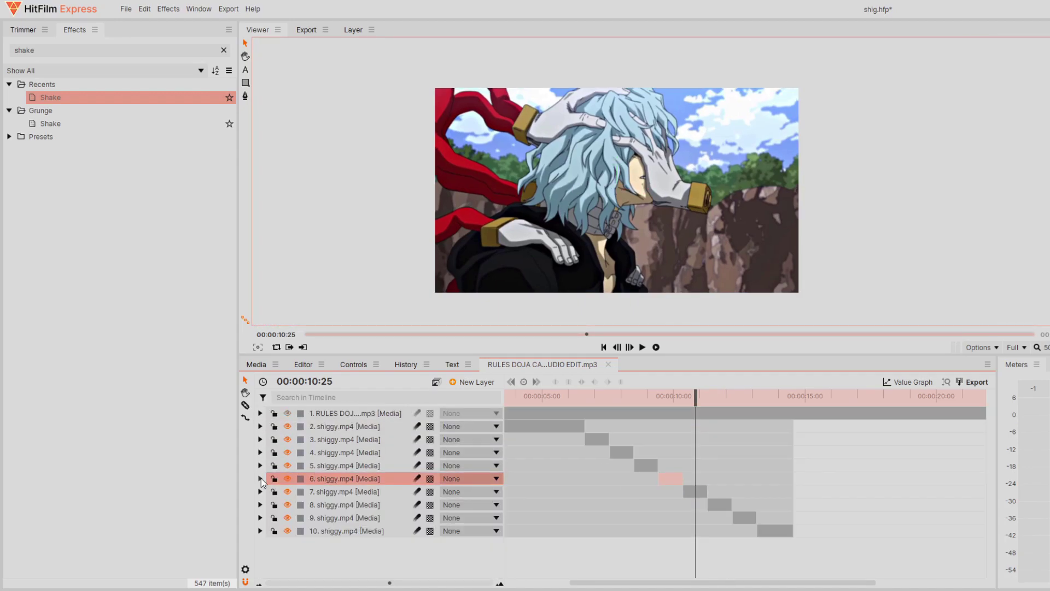
pyautogui.click(260, 479)
pyautogui.scroll(-1, 464, 553)
pyautogui.click(464, 548)
pyautogui.write('135')
pyautogui.press('Return')
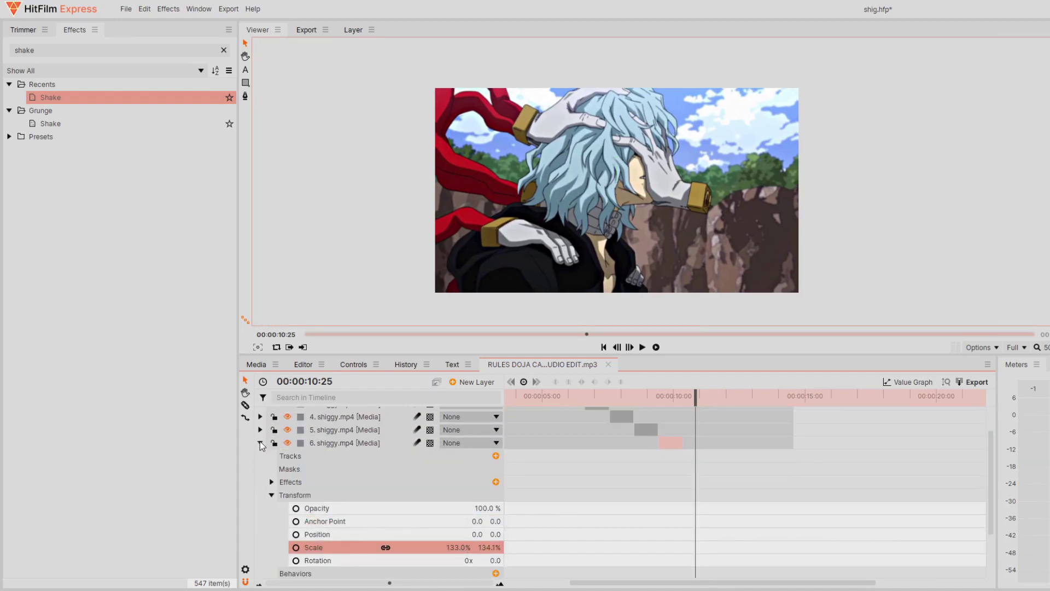
pyautogui.click(261, 442)
# - Set the scale of the layer 5 clip to 133%
pyautogui.click(642, 468)
pyautogui.click(261, 466)
pyautogui.click(460, 570)
pyautogui.press('Return')
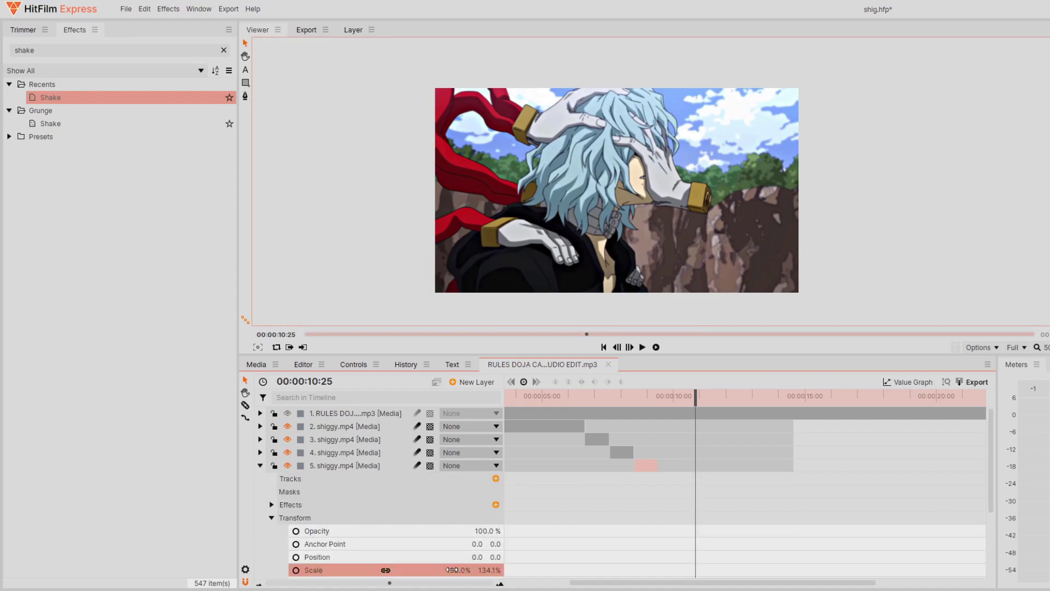
# - Set the scale of the layer 4 and layer 3 clips to 133%
pyautogui.click(261, 453)
pyautogui.click(454, 557)
pyautogui.click(260, 440)
pyautogui.click(460, 543)
pyautogui.write('135')
pyautogui.press('Return')
# - Set the scale of the layer 2 clip to 133%
pyautogui.click(260, 427)
pyautogui.click(282, 479)
pyautogui.click(272, 466)
pyautogui.click(271, 479)
pyautogui.write('133')
pyautogui.press('Return')
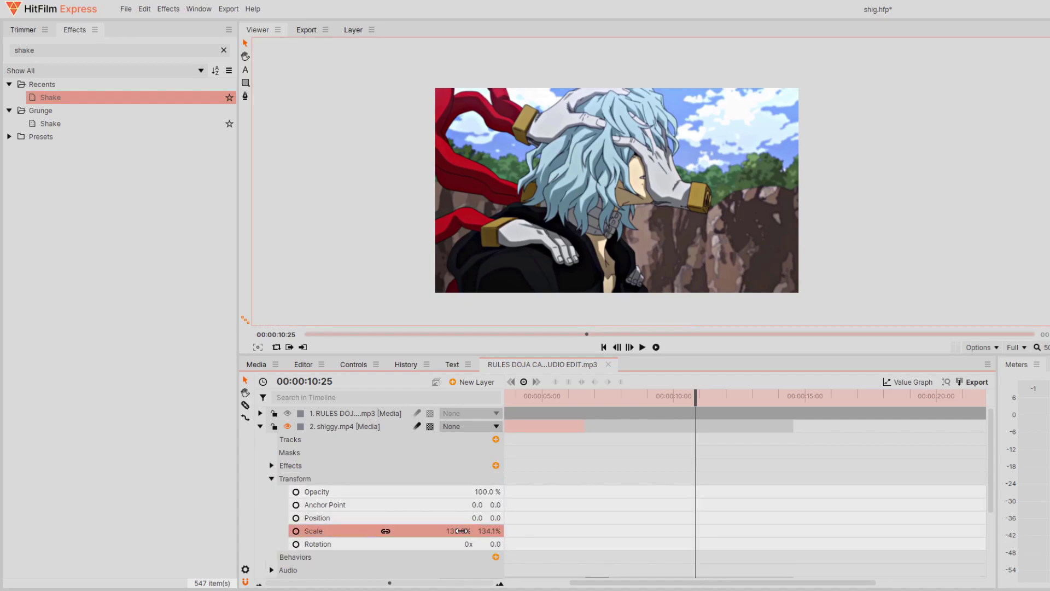
# - Play back the edit and scrub from the layer 2 clip to the layer 4 clip to check the enlarged framing
pyautogui.click(528, 396)
pyautogui.press('space')
pyautogui.moveTo(709, 437); pyautogui.dragTo(564, 400)
pyautogui.click(261, 427)
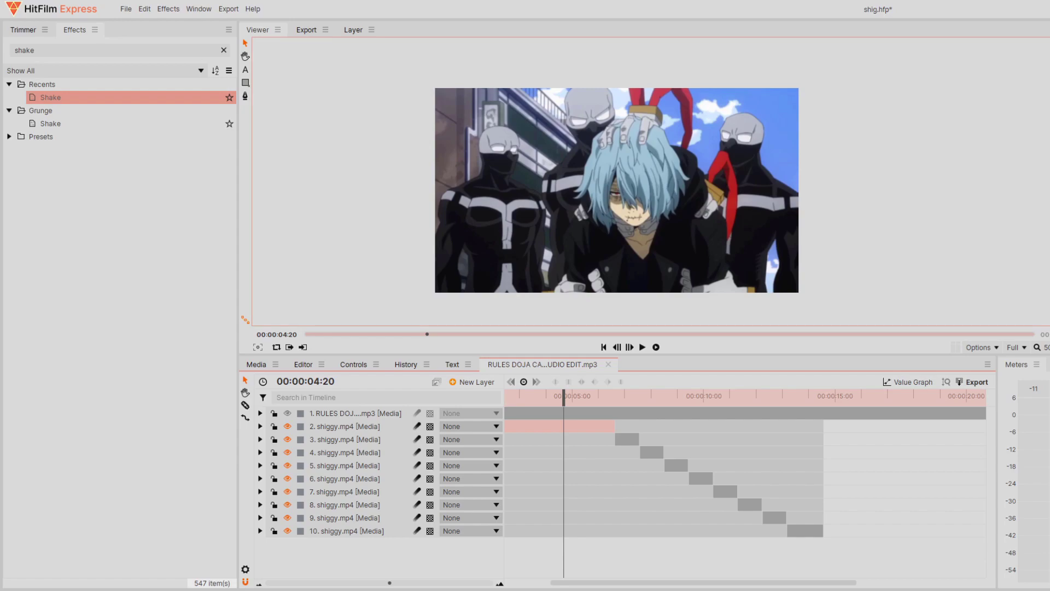
pyautogui.click(585, 398)
pyautogui.moveTo(570, 394); pyautogui.dragTo(659, 398)
pyautogui.click(645, 452)
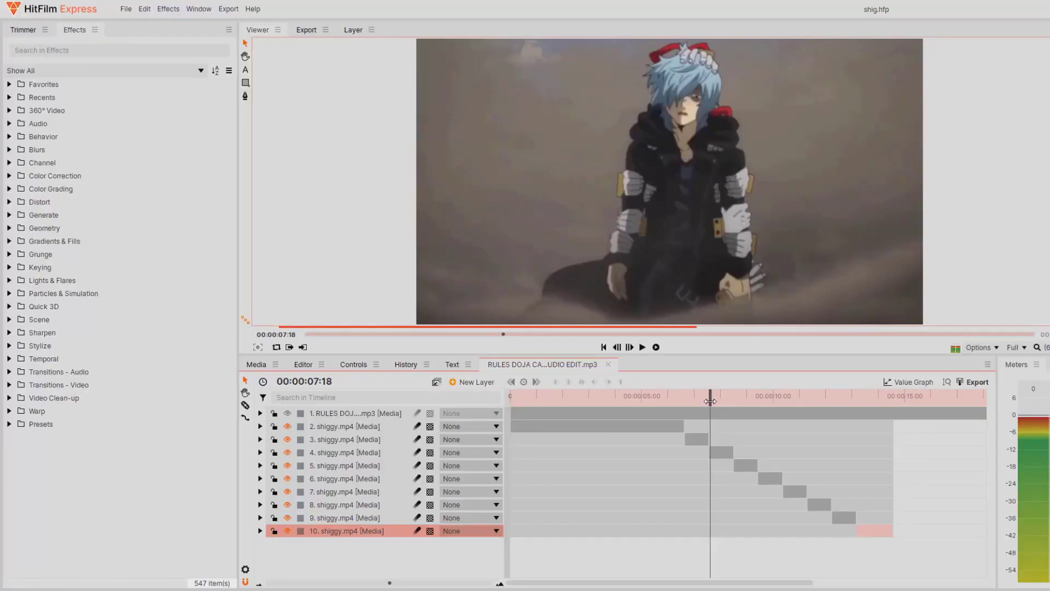
# - Add scale keyframes to the layer 4 clip at its start, 00:00:07:17, and at its end, 00:00:08:15
pyautogui.moveTo(710, 401); pyautogui.dragTo(709, 402)
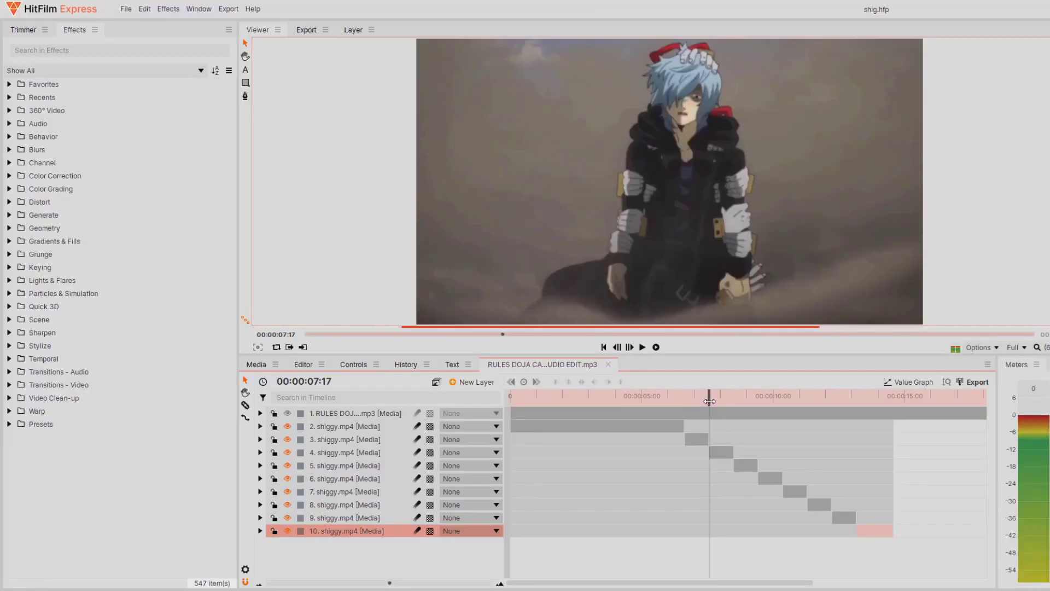
pyautogui.click(720, 457)
pyautogui.press('space')
pyautogui.press('space')
pyautogui.click(261, 452)
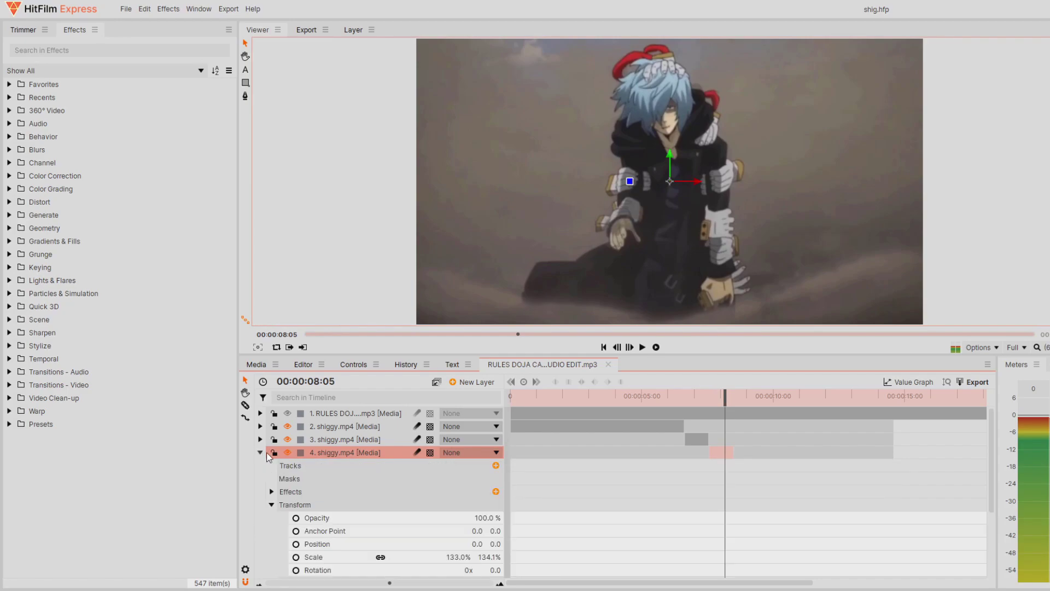
pyautogui.moveTo(717, 403); pyautogui.dragTo(709, 402)
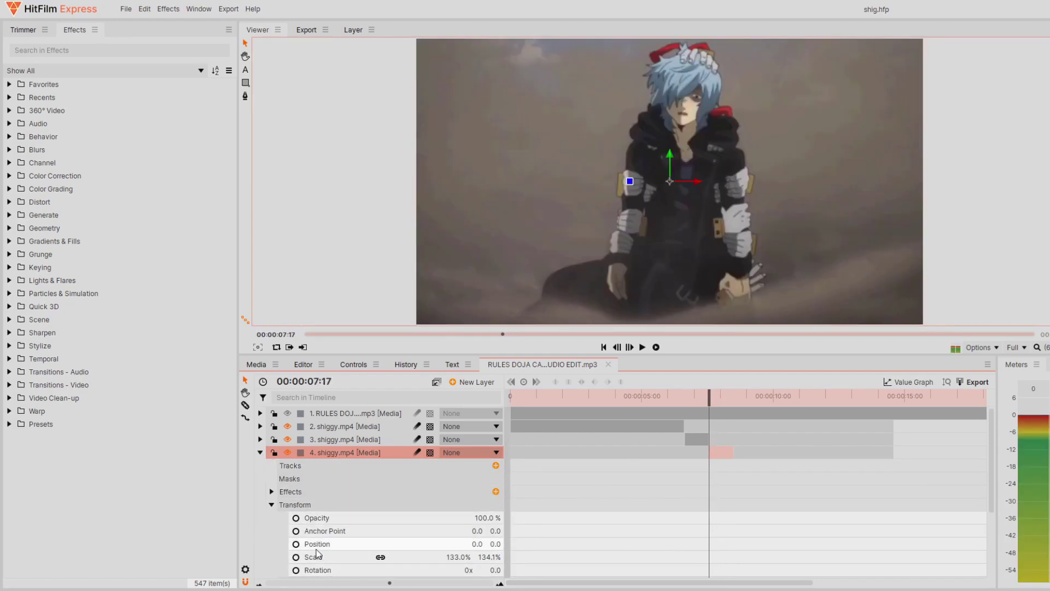
pyautogui.moveTo(389, 583); pyautogui.dragTo(461, 583)
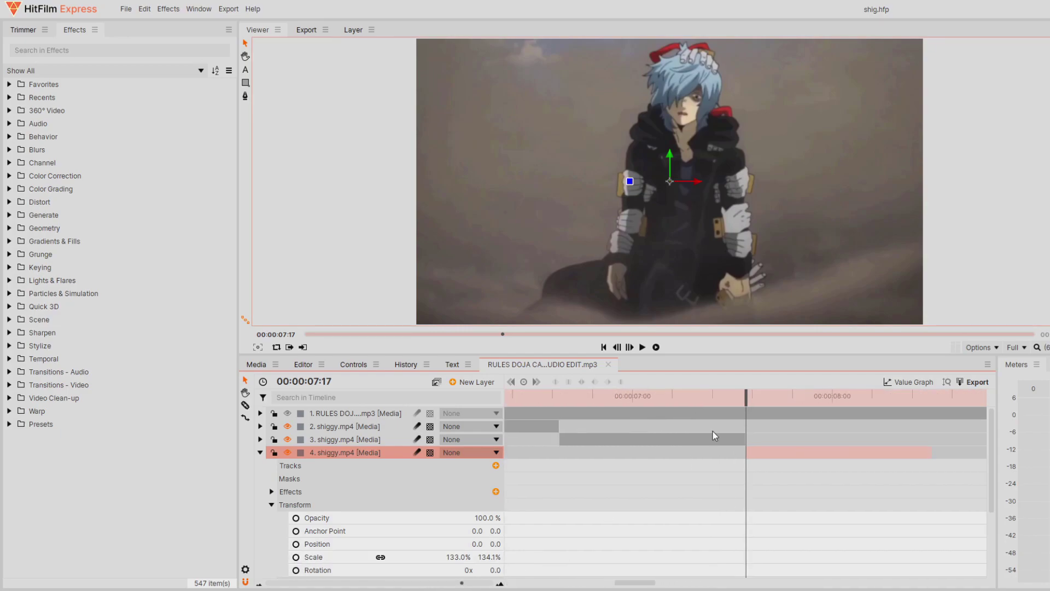
pyautogui.moveTo(652, 583); pyautogui.dragTo(671, 584)
pyautogui.moveTo(462, 583); pyautogui.dragTo(452, 583)
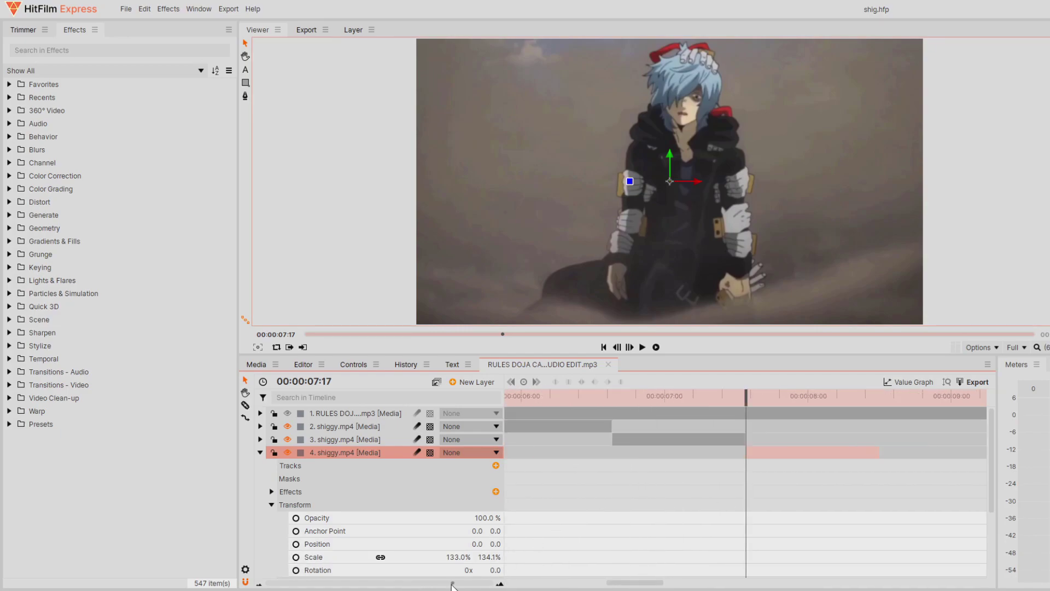
pyautogui.click(296, 557)
pyautogui.press('space')
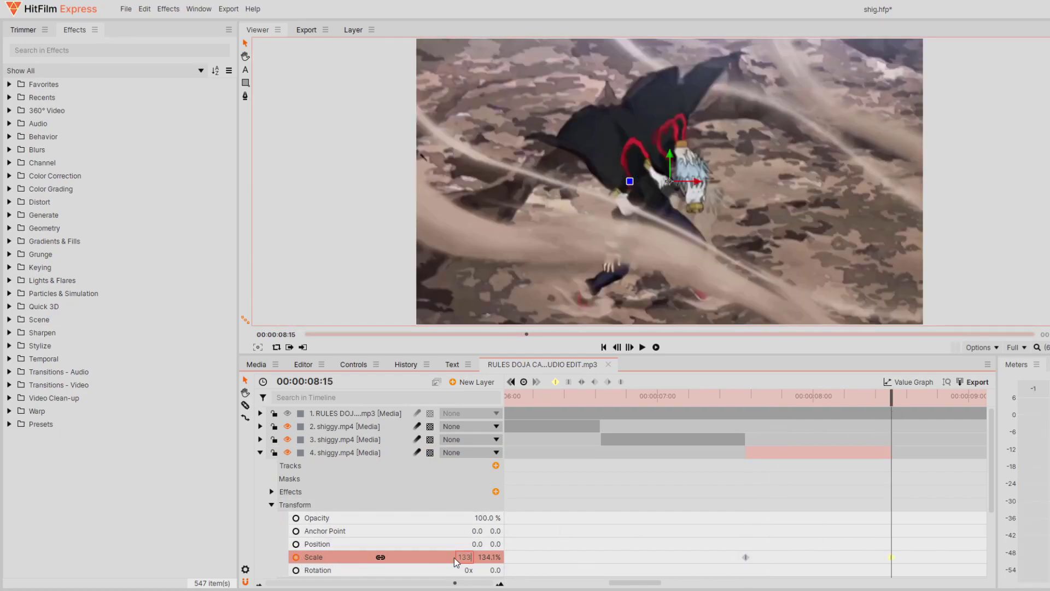
# - Add a 133% scale keyframe at 00:00:07:29 on the layer 4 clip and set its first scale keyframe to 1000%
pyautogui.moveTo(892, 401); pyautogui.dragTo(809, 401)
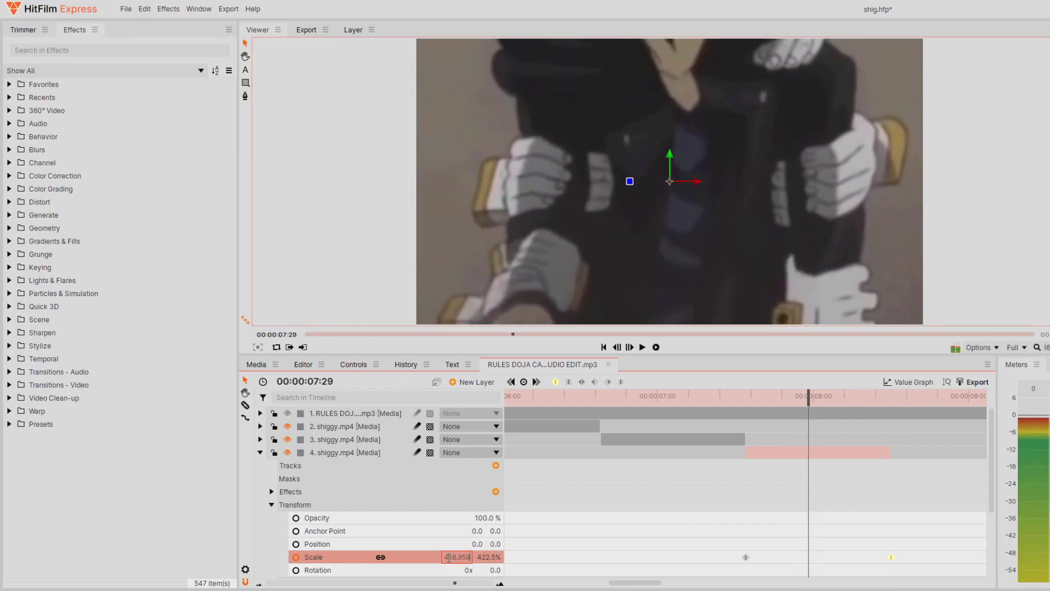
pyautogui.write('133')
pyautogui.press('Return')
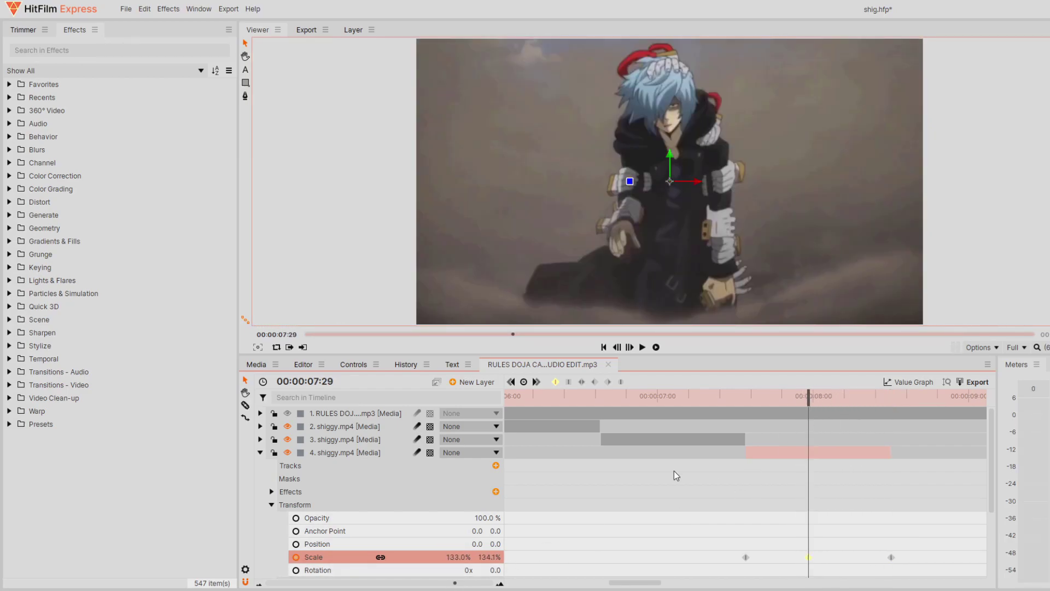
pyautogui.click(512, 382)
pyautogui.click(457, 554)
pyautogui.write('1000')
pyautogui.press('Return')
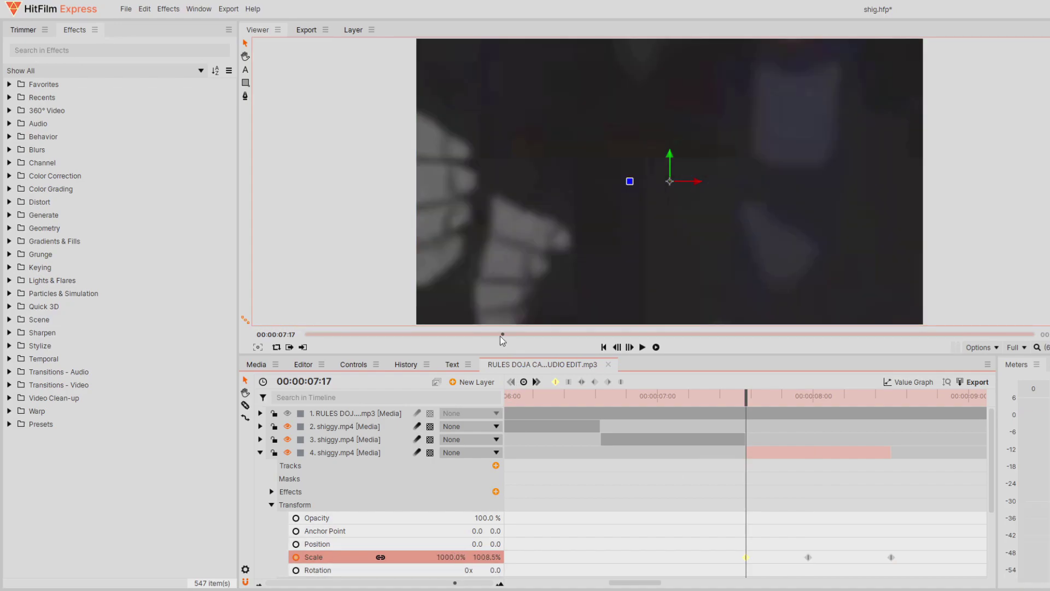
# - Smooth the layer 4 scale keyframes and reshape their value graph for a steep initial drop, extending the middle keyframe's outgoing handle to the end keyframe
pyautogui.moveTo(753, 405); pyautogui.dragTo(813, 402)
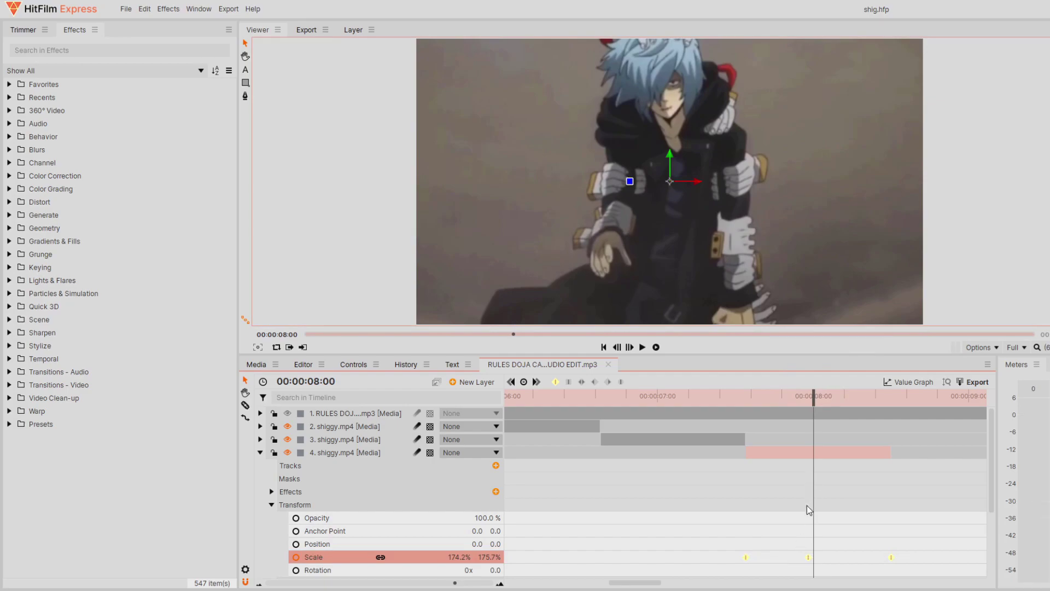
pyautogui.click(582, 382)
pyautogui.click(909, 383)
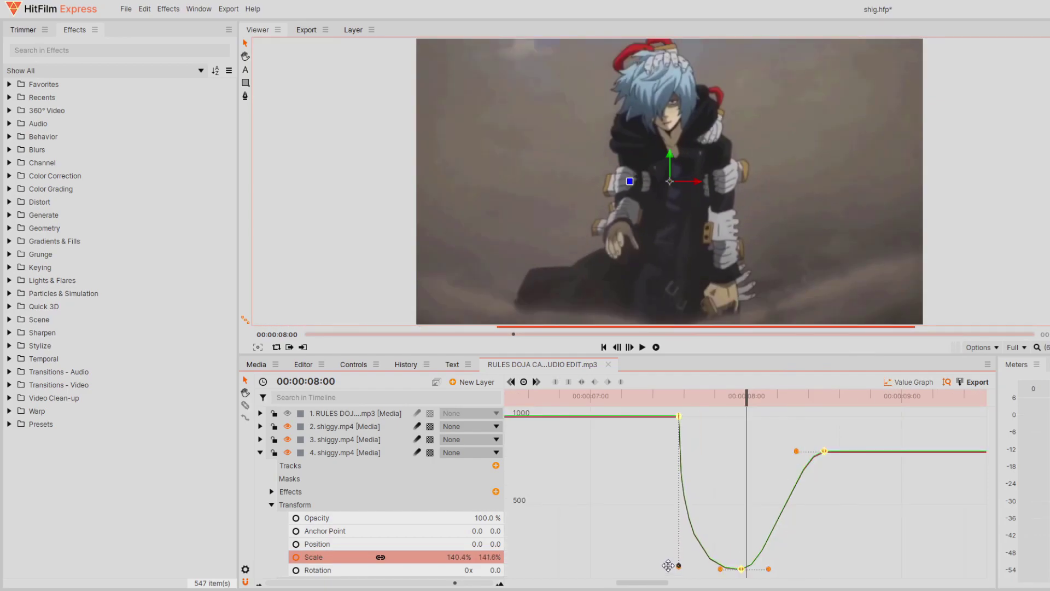
pyautogui.moveTo(669, 566); pyautogui.dragTo(668, 561)
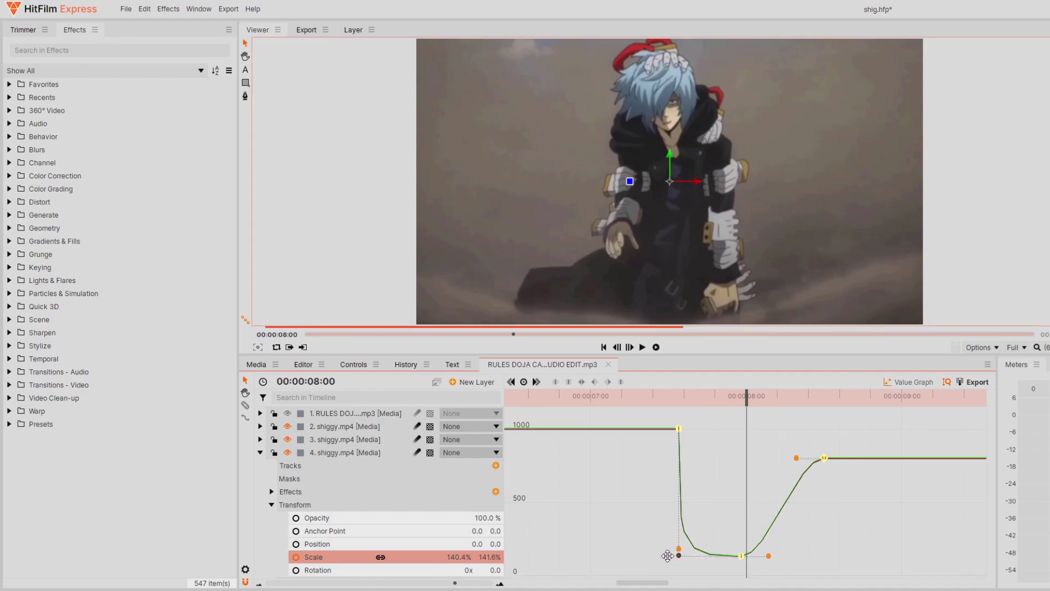
pyautogui.moveTo(769, 556); pyautogui.dragTo(824, 556)
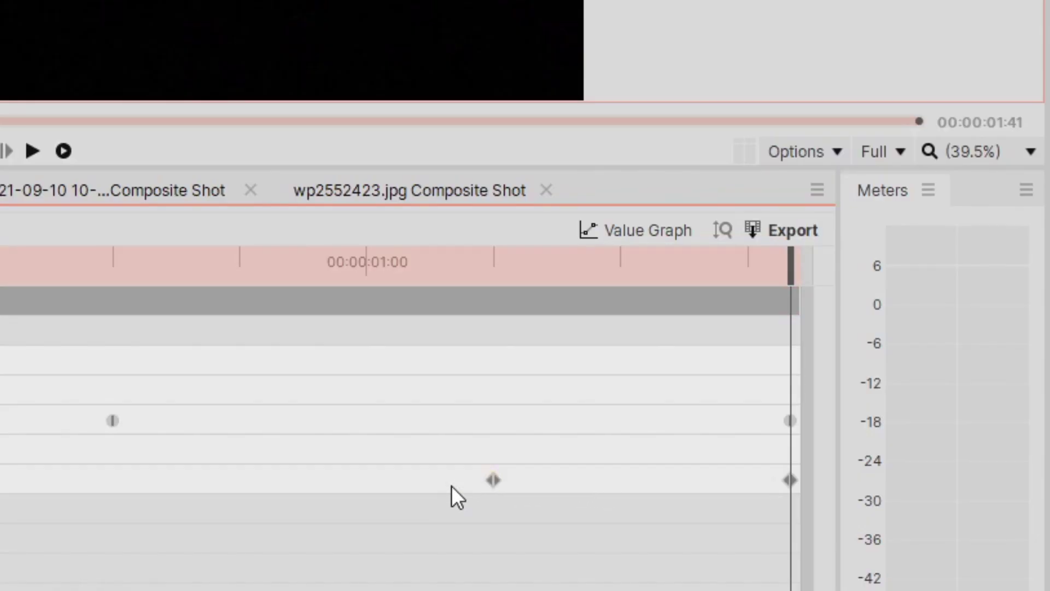
# - Examine the temporal interpolation options for the last two keyframes together, and for the first of them on its own
pyautogui.moveTo(408, 475); pyautogui.dragTo(787, 489)
pyautogui.rightClick(787, 490)
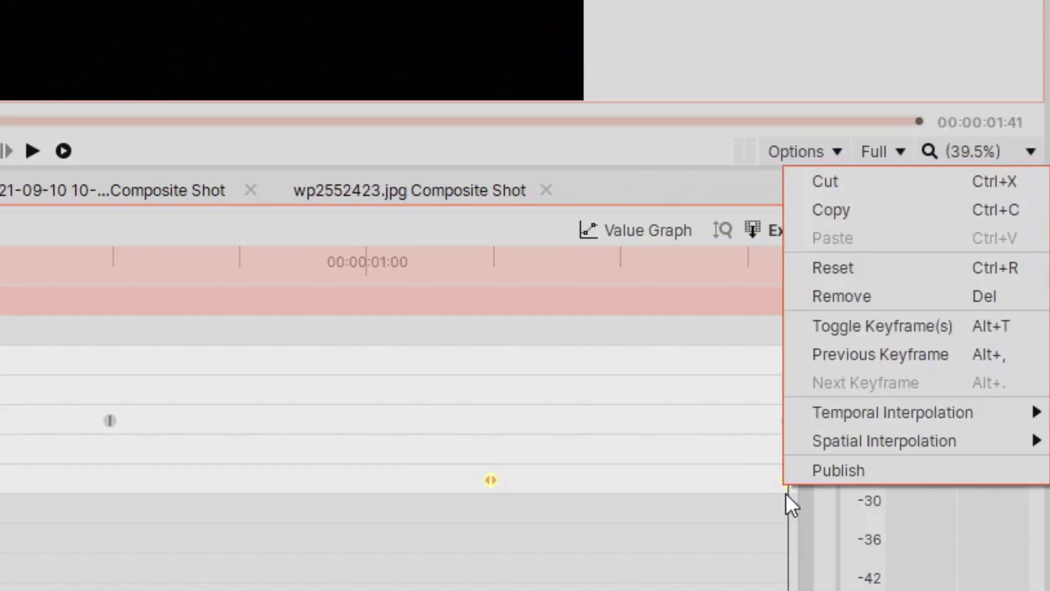
pyautogui.moveTo(839, 416)
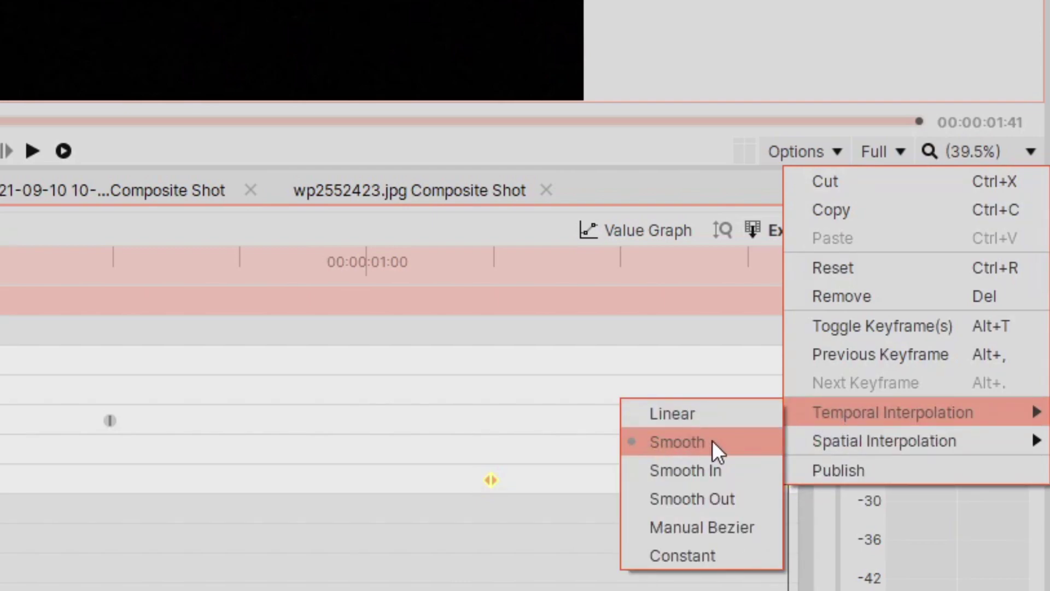
pyautogui.click(407, 454)
pyautogui.moveTo(370, 454); pyautogui.dragTo(566, 492)
pyautogui.rightClick(567, 491)
pyautogui.moveTo(426, 417); pyautogui.dragTo(536, 501)
pyautogui.rightClick(495, 479)
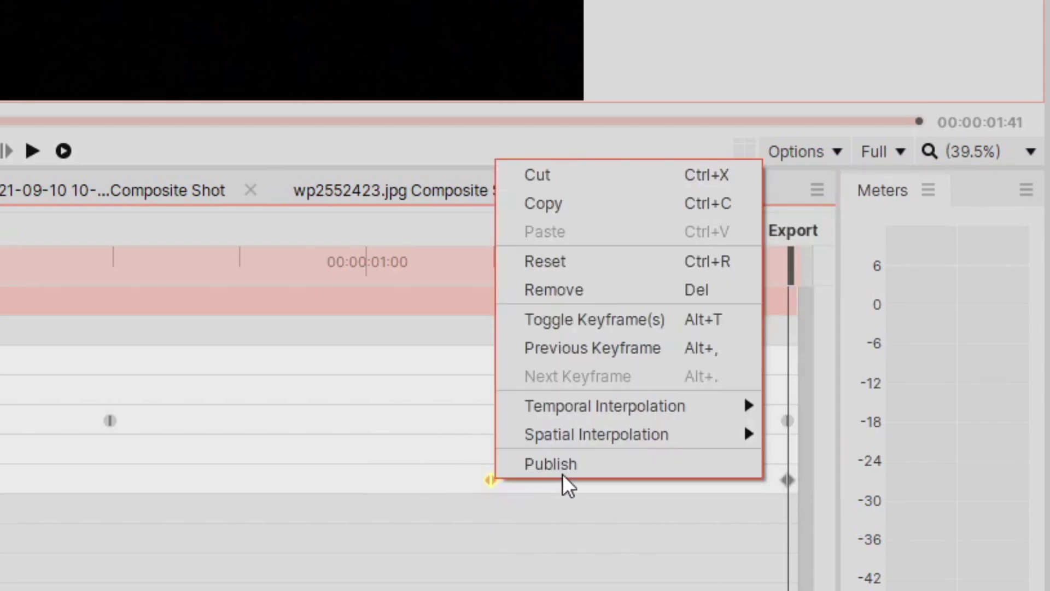
pyautogui.moveTo(615, 418)
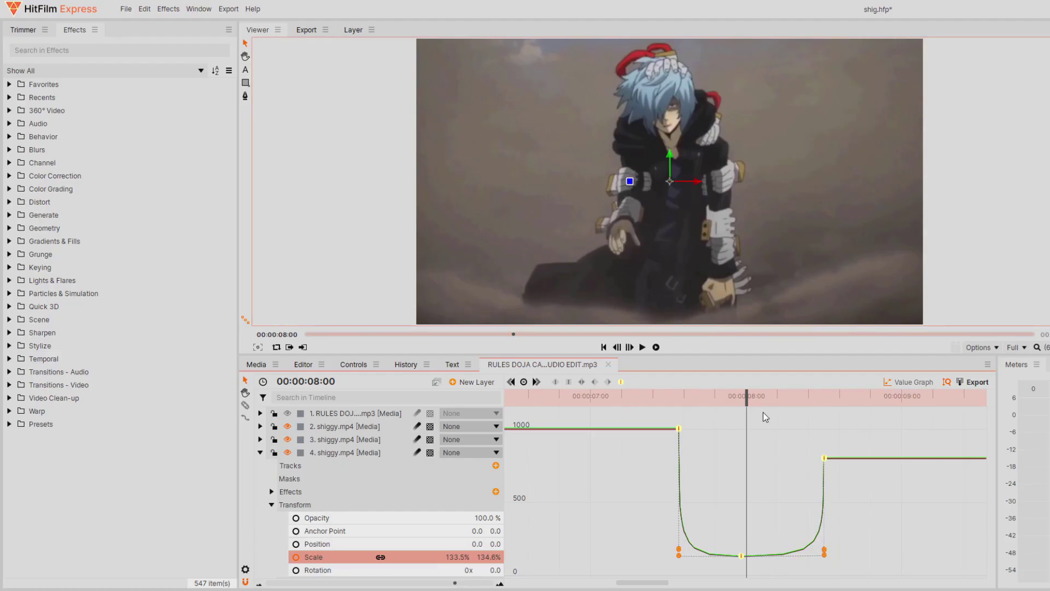
# - Play back the layer 4 zoom repeatedly from before its first scale keyframe to check the motion
pyautogui.moveTo(750, 397); pyautogui.dragTo(667, 397)
pyautogui.click(642, 347)
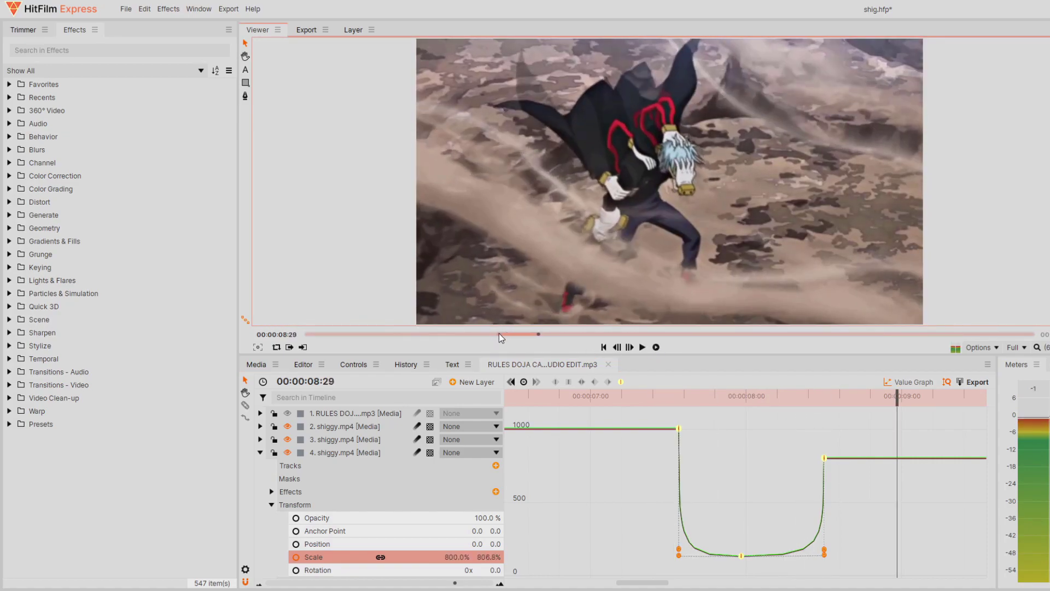
pyautogui.click(499, 333)
pyautogui.click(497, 333)
pyautogui.click(488, 334)
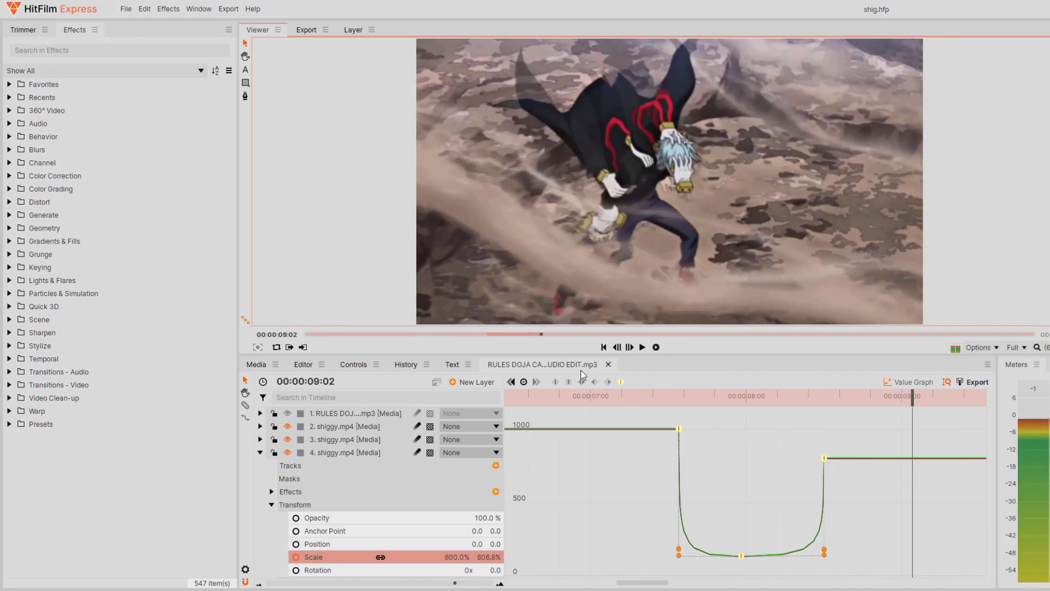
pyautogui.click(489, 334)
pyautogui.click(499, 338)
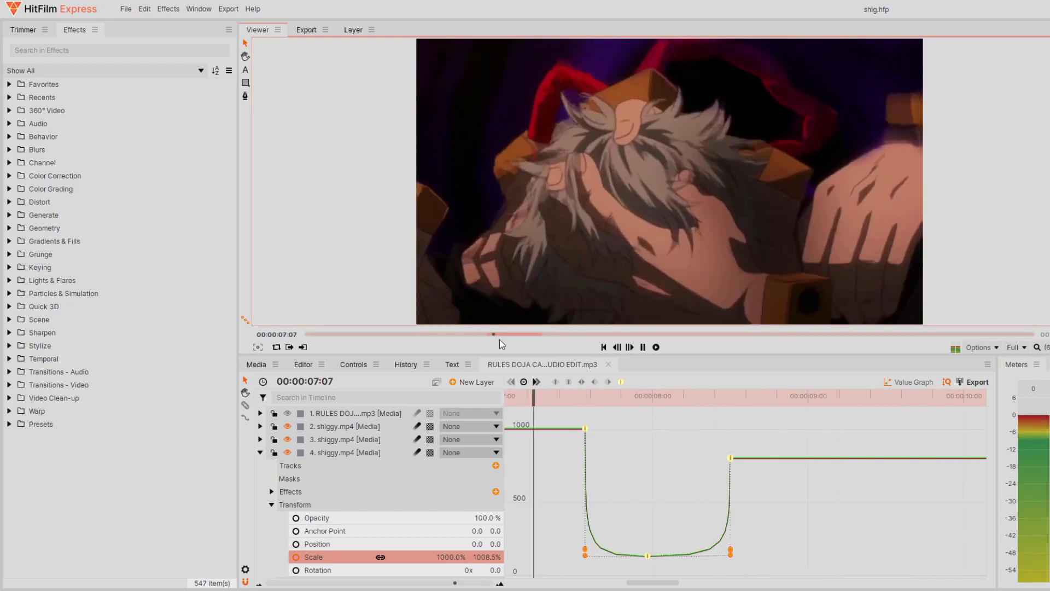
pyautogui.click(494, 339)
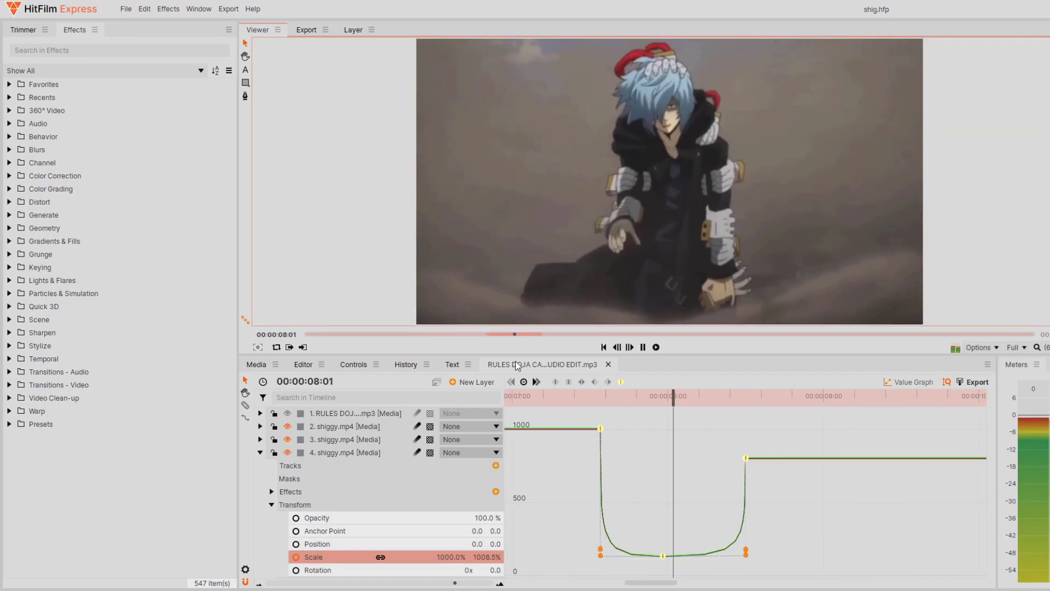
pyautogui.press('space')
# - Raise the first keyframe's outgoing handle and the end keyframe's incoming handle on the layer 4 scale graph, and preview the zoom
pyautogui.moveTo(601, 549); pyautogui.dragTo(603, 532)
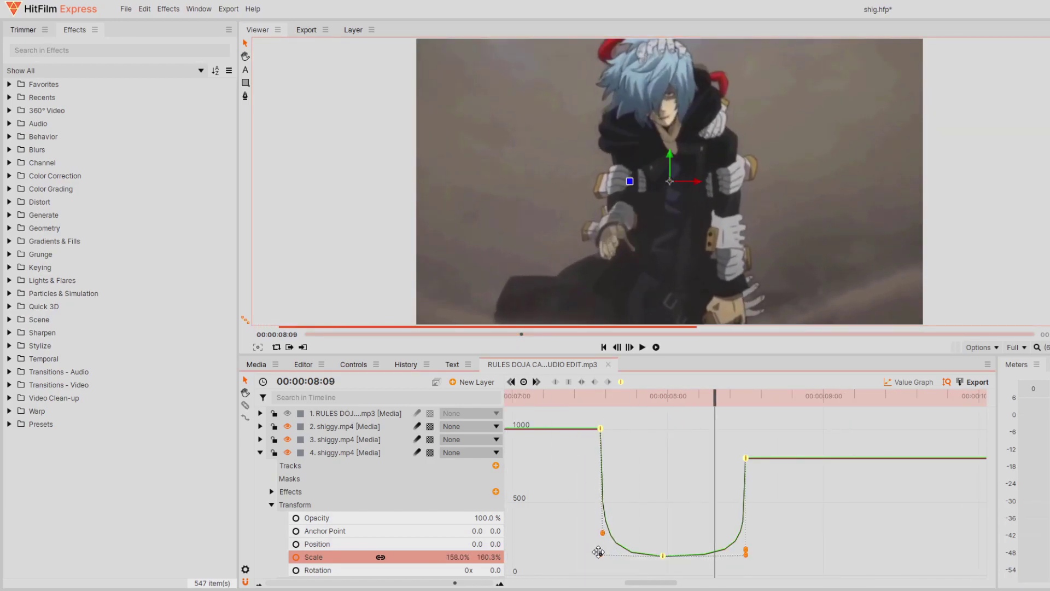
pyautogui.moveTo(746, 549); pyautogui.dragTo(746, 538)
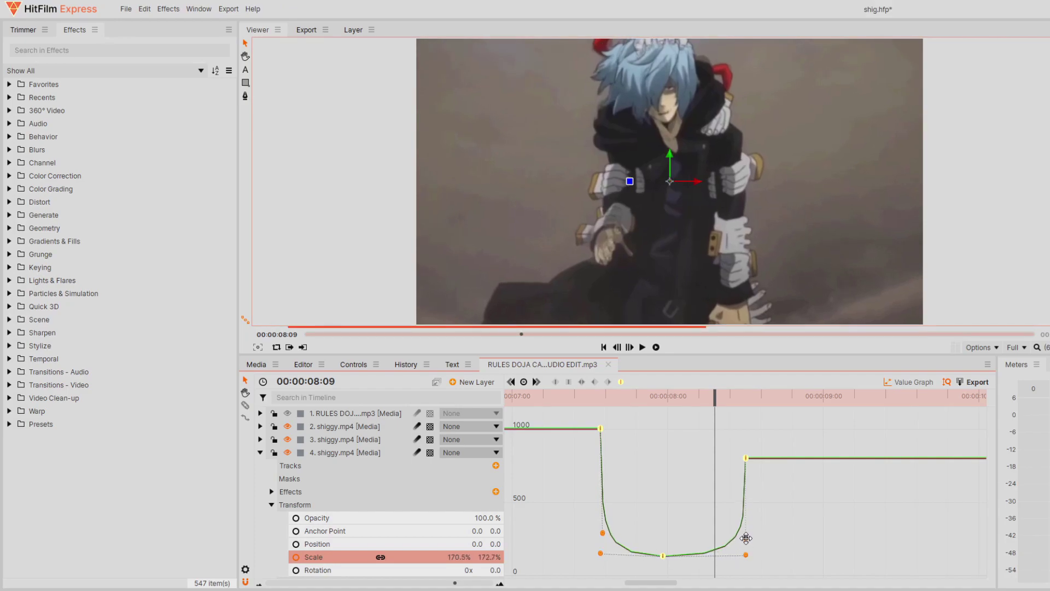
pyautogui.click(502, 334)
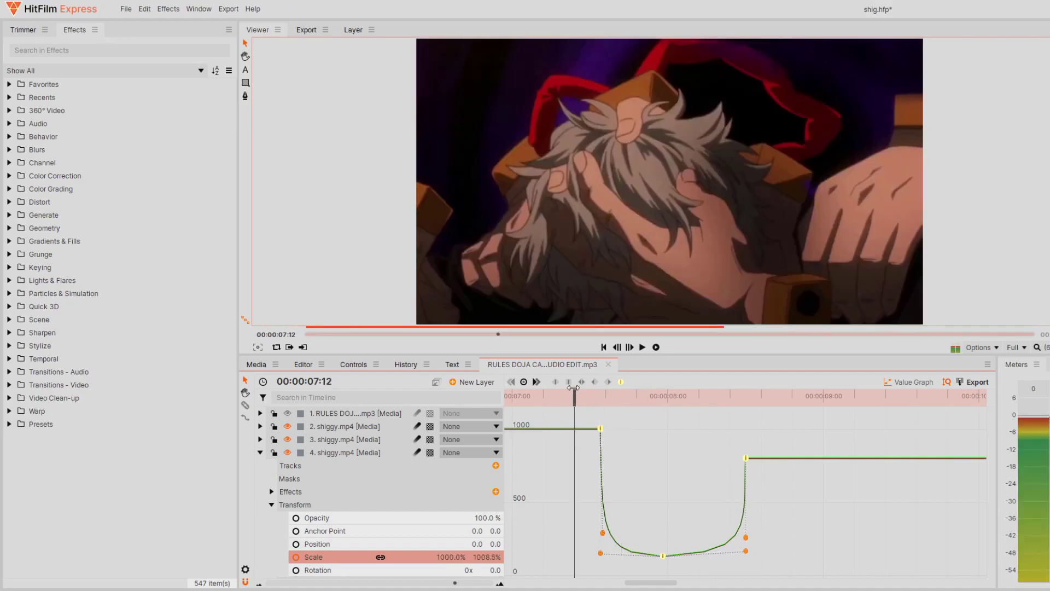
pyautogui.click(656, 347)
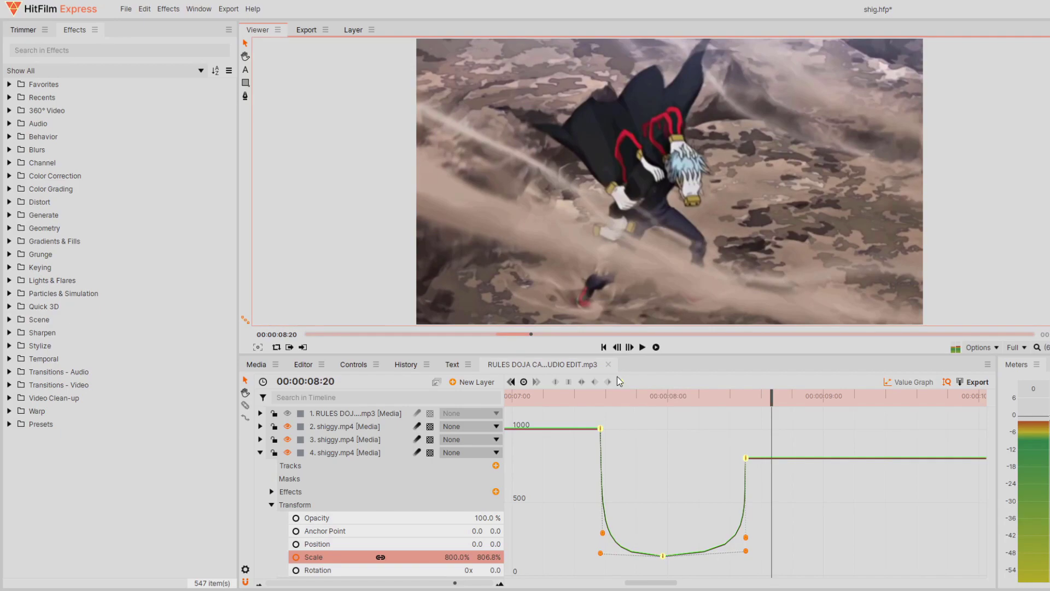
pyautogui.click(498, 333)
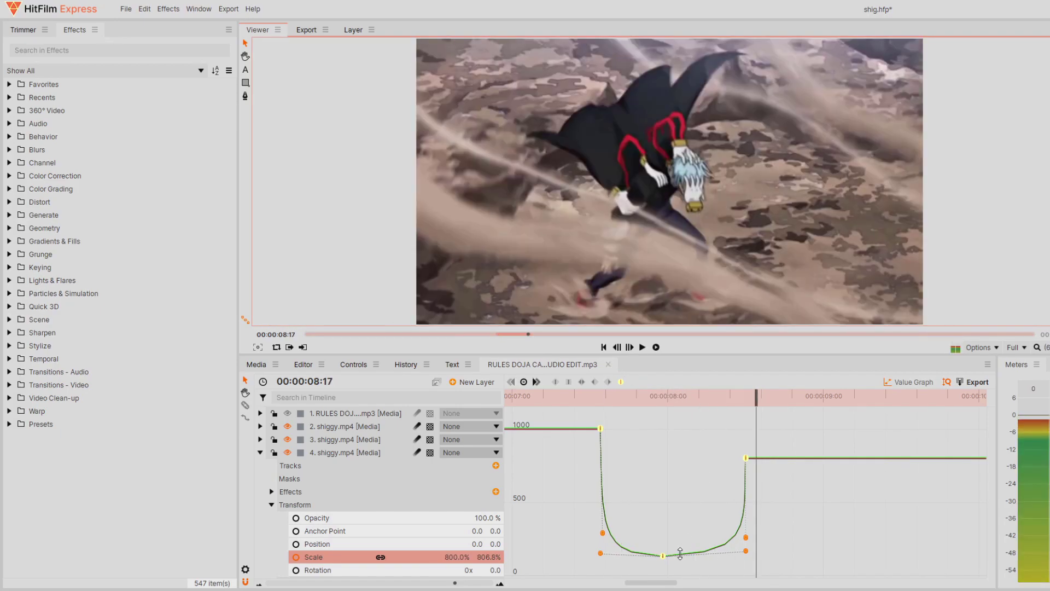
# - Lower the middle scale keyframe's outgoing handle to flatten the curve's bottom, and replay the zoom from just before the layer 4 clip
pyautogui.moveTo(743, 552); pyautogui.dragTo(752, 556)
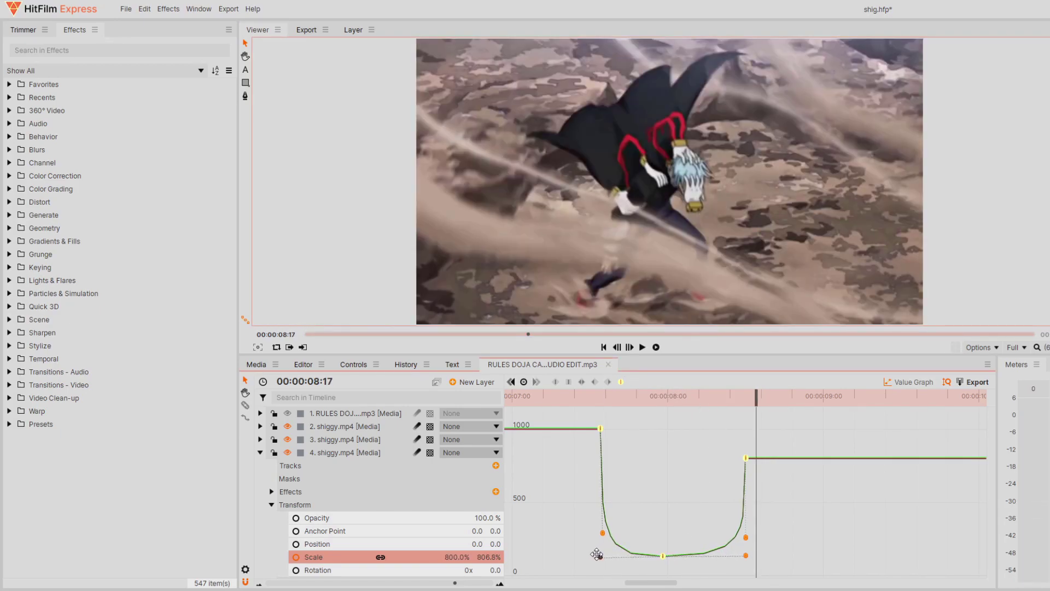
pyautogui.click(587, 393)
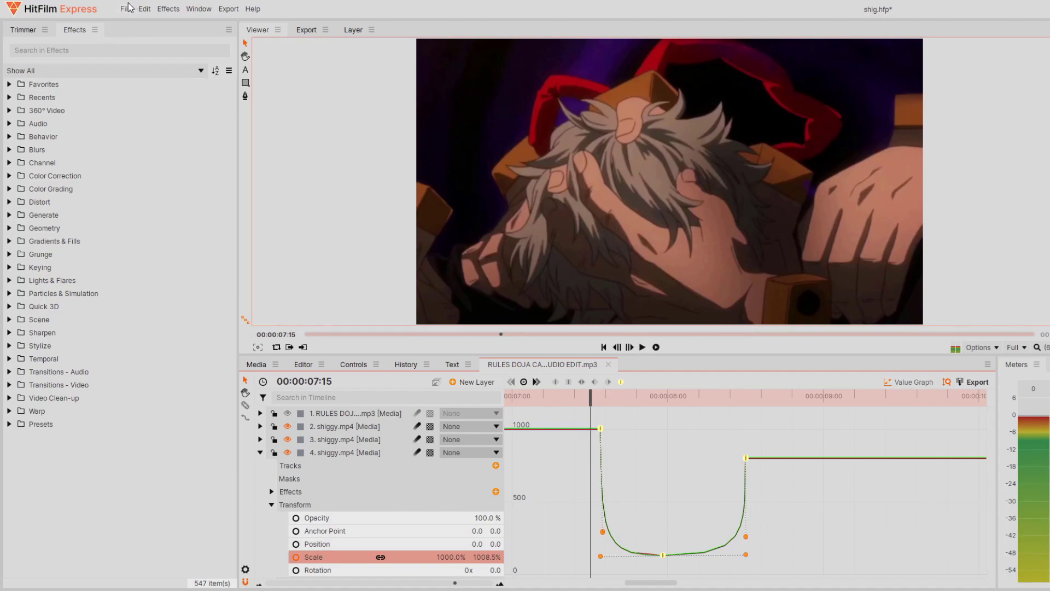
pyautogui.click(644, 347)
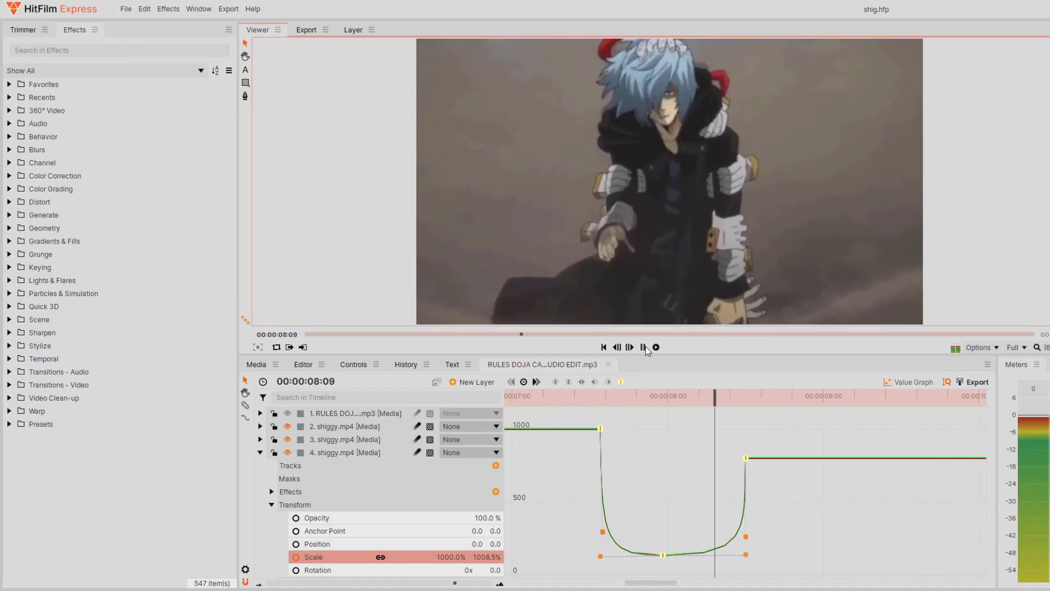
pyautogui.click(600, 390)
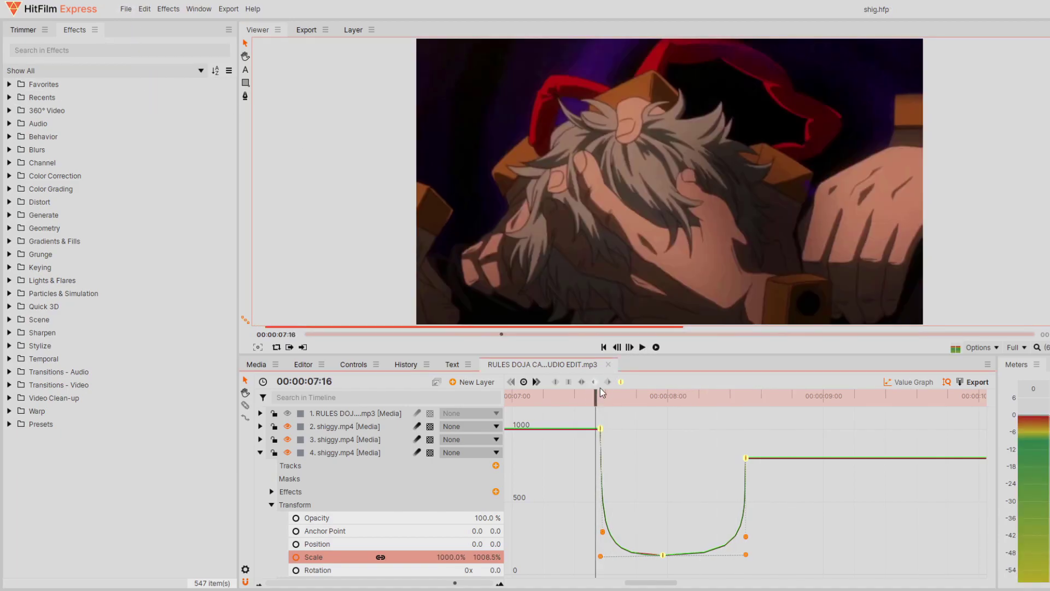
pyautogui.click(657, 347)
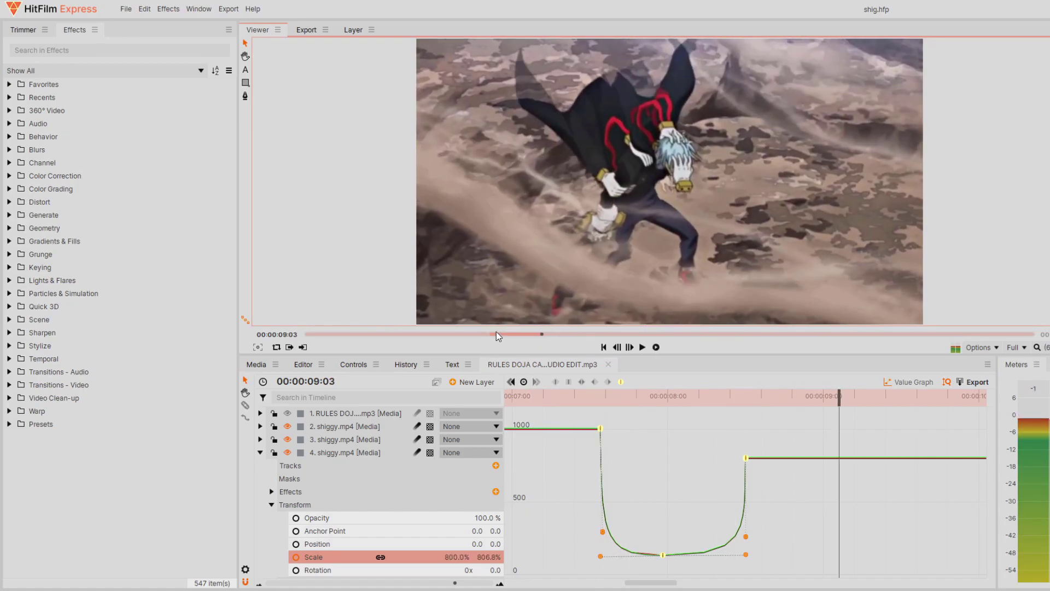
pyautogui.click(495, 333)
pyautogui.press('space')
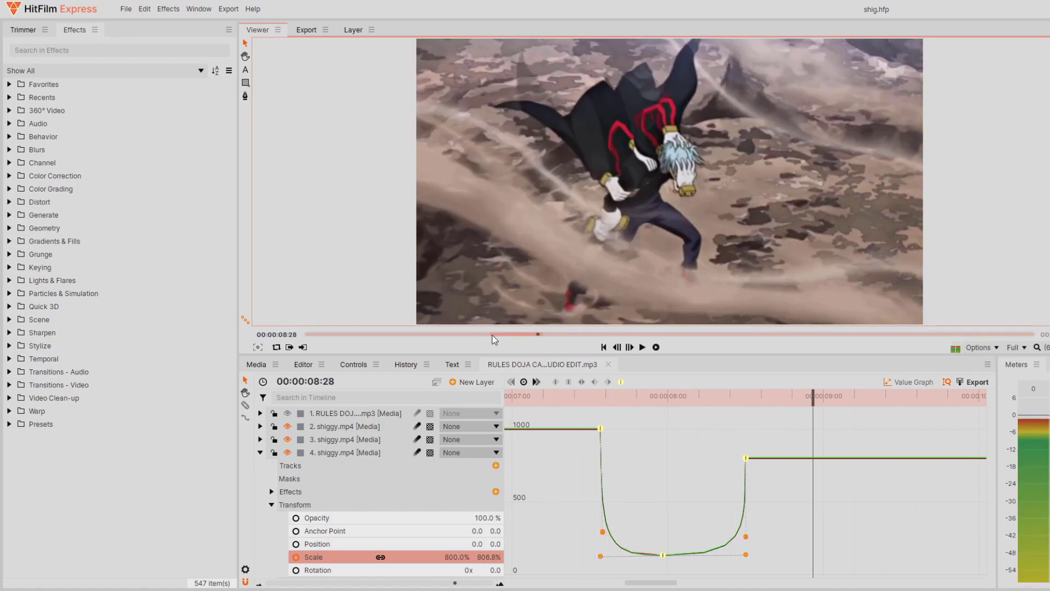
pyautogui.moveTo(493, 334); pyautogui.dragTo(512, 339)
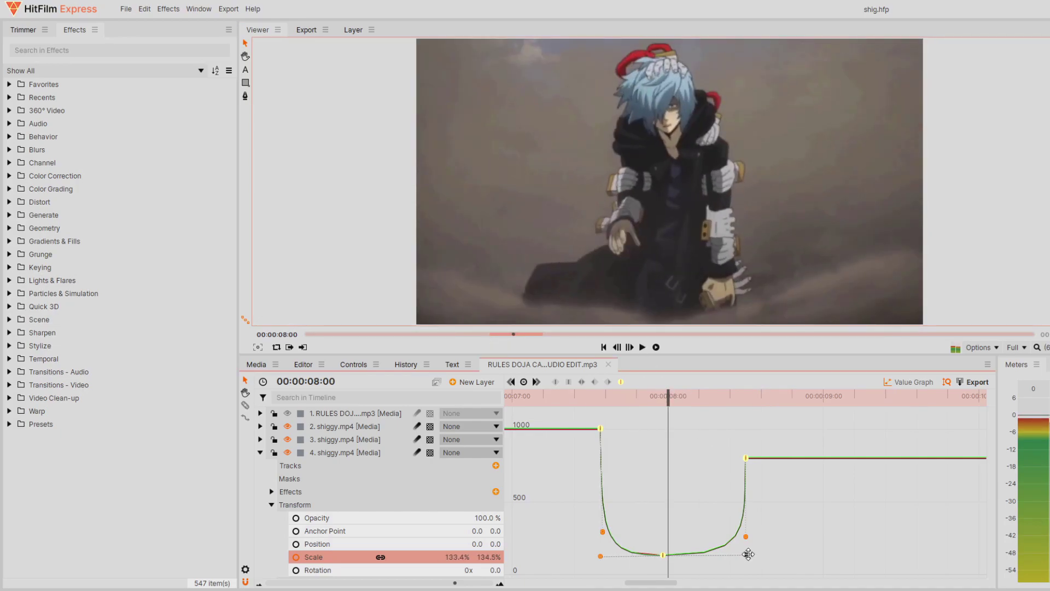
# - Nudge the middle scale keyframe's outgoing handle slightly lower and scrub and replay the transition into the layer 4 clip
pyautogui.moveTo(749, 554); pyautogui.dragTo(748, 557)
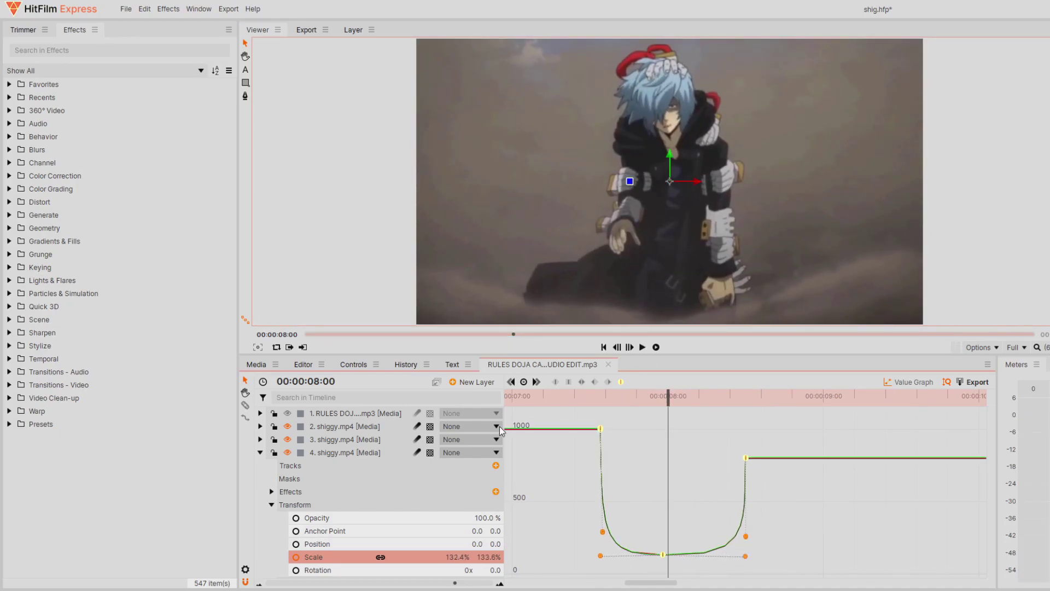
pyautogui.moveTo(669, 398); pyautogui.dragTo(513, 399)
pyautogui.click(657, 348)
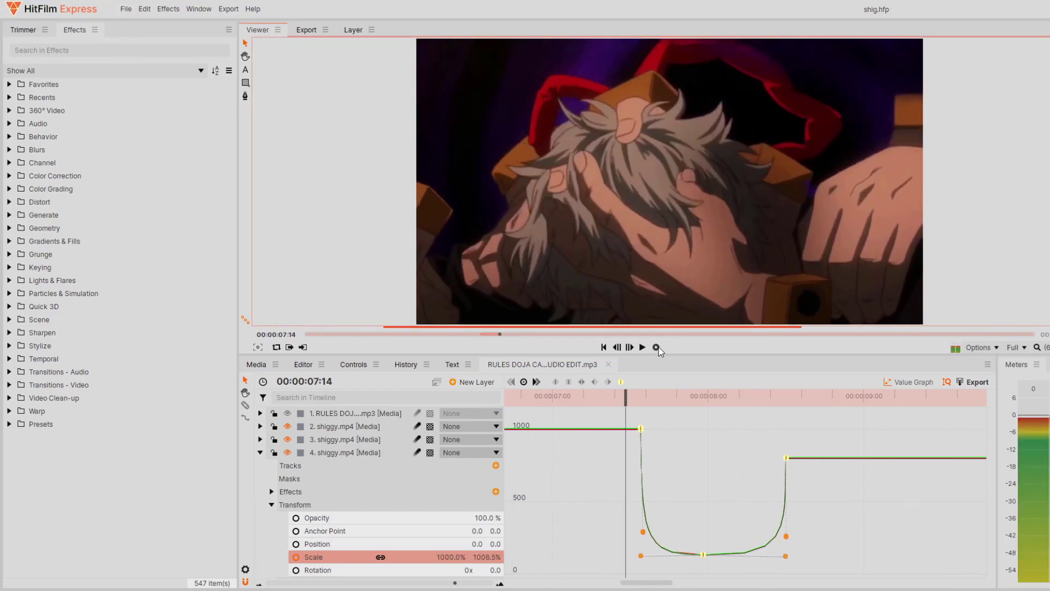
pyautogui.click(482, 333)
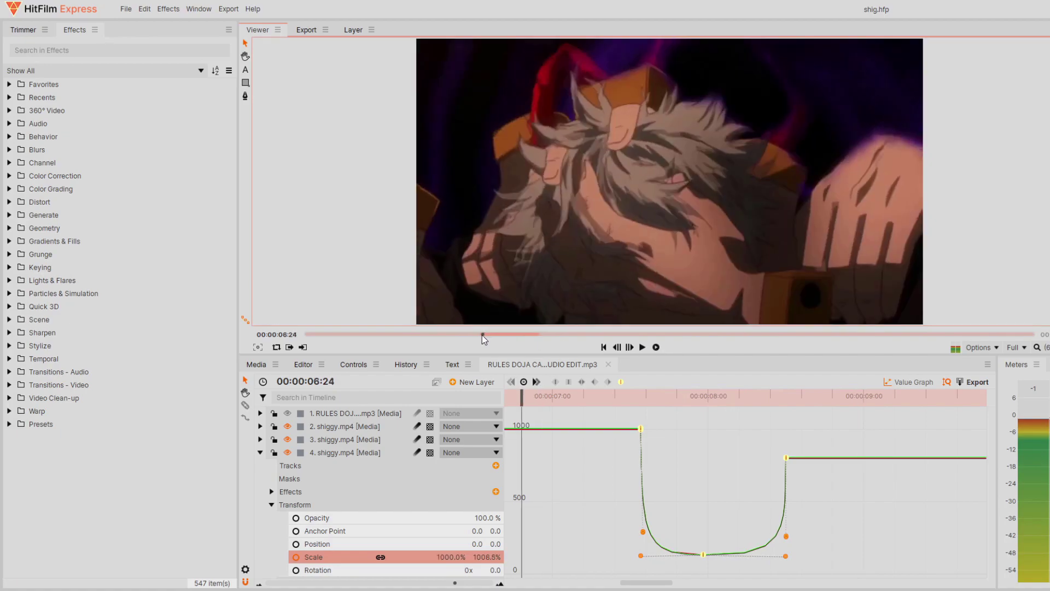
pyautogui.click(494, 334)
pyautogui.moveTo(495, 335); pyautogui.dragTo(512, 336)
# - Level the middle scale keyframe's incoming handle with its outgoing one and save the project
pyautogui.click(642, 557)
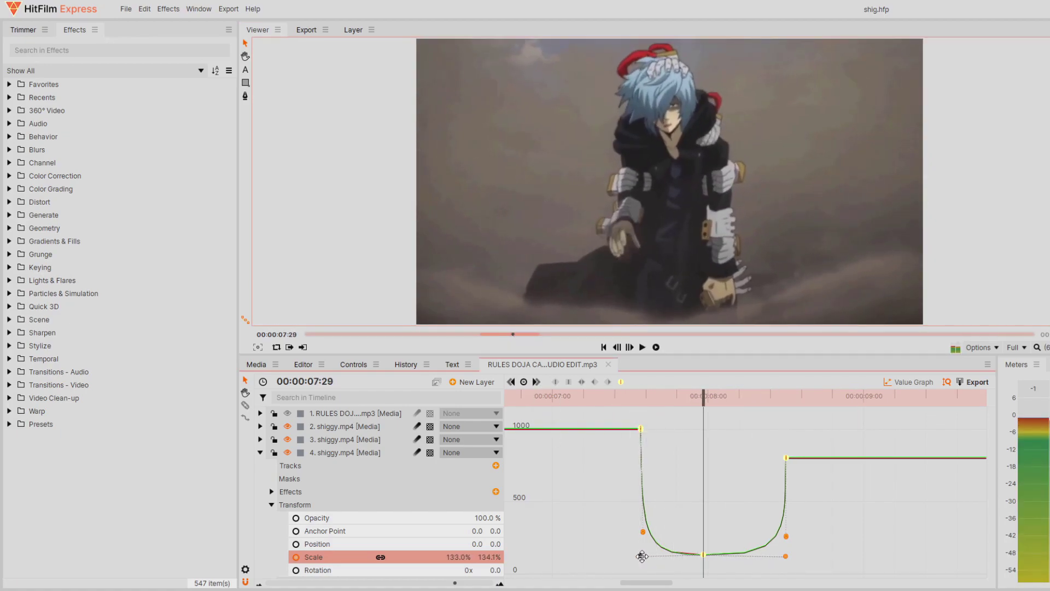
pyautogui.moveTo(642, 556); pyautogui.dragTo(642, 555)
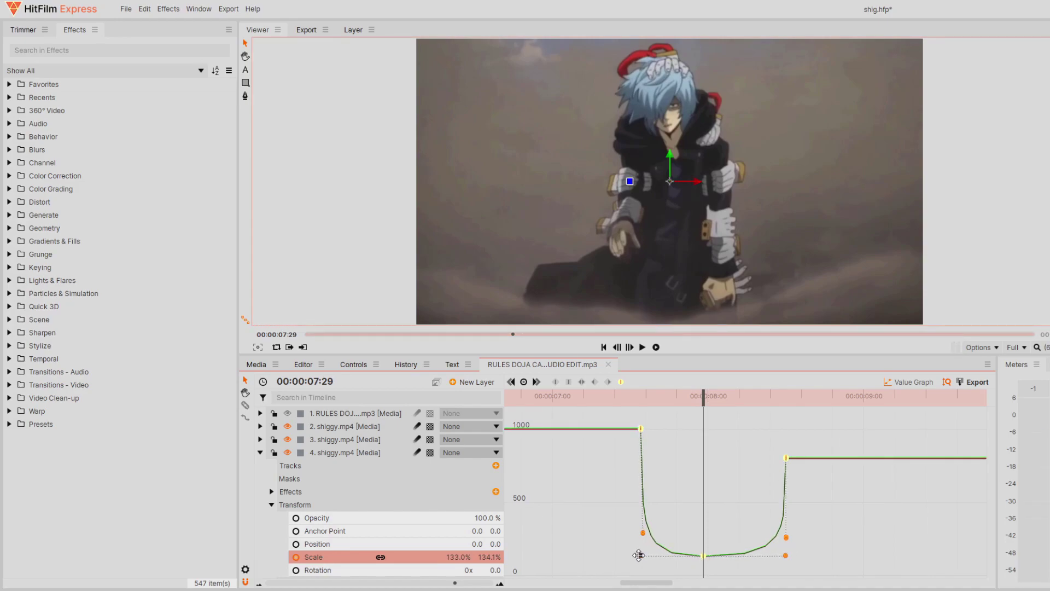
pyautogui.moveTo(694, 401); pyautogui.dragTo(595, 405)
pyautogui.hotkey('ctrl', 's')
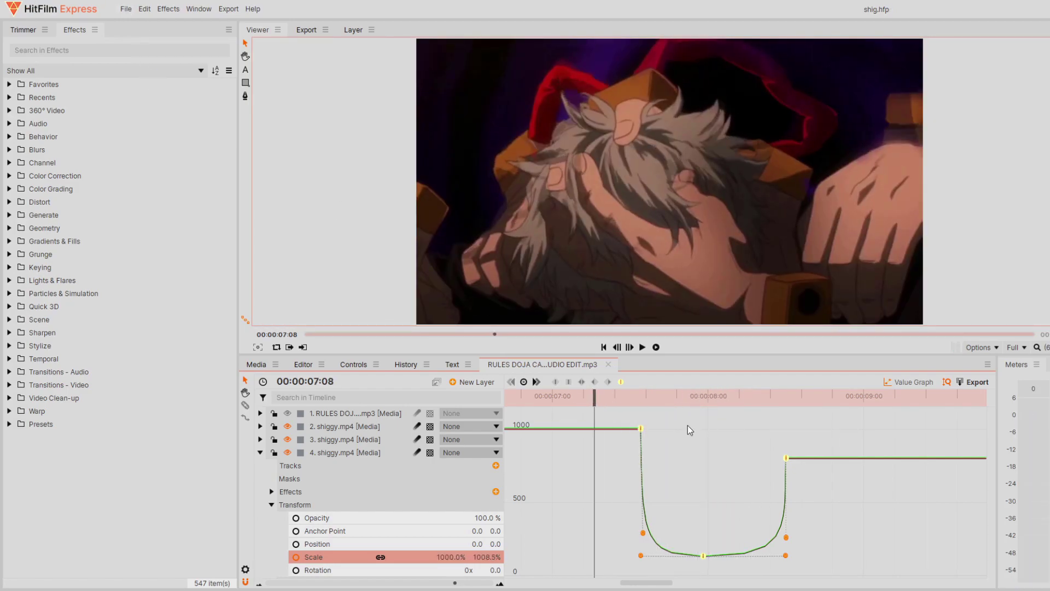
# - Return from the value graph to the layer timeline and replay the layer 4 zoom several times to check its timing against the music
pyautogui.click(892, 378)
pyautogui.press('space')
pyautogui.click(592, 407)
pyautogui.press('space')
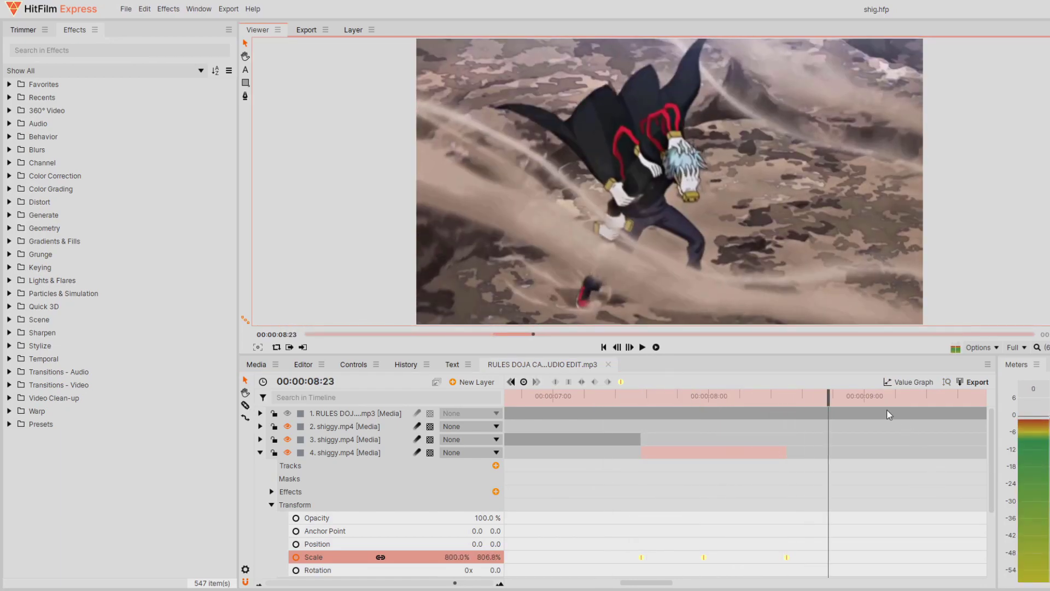
pyautogui.click(494, 334)
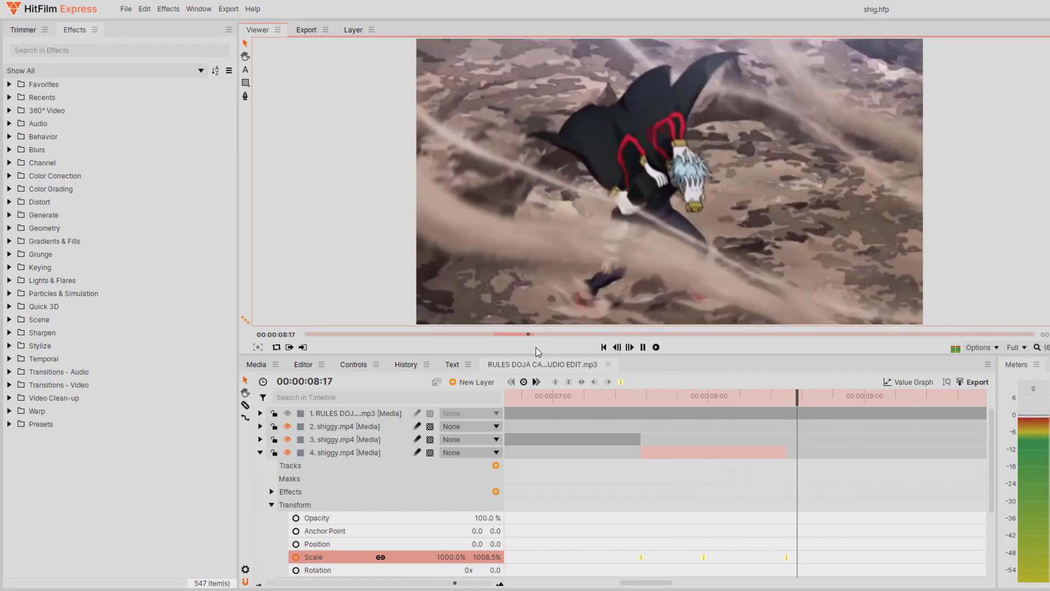
pyautogui.click(496, 333)
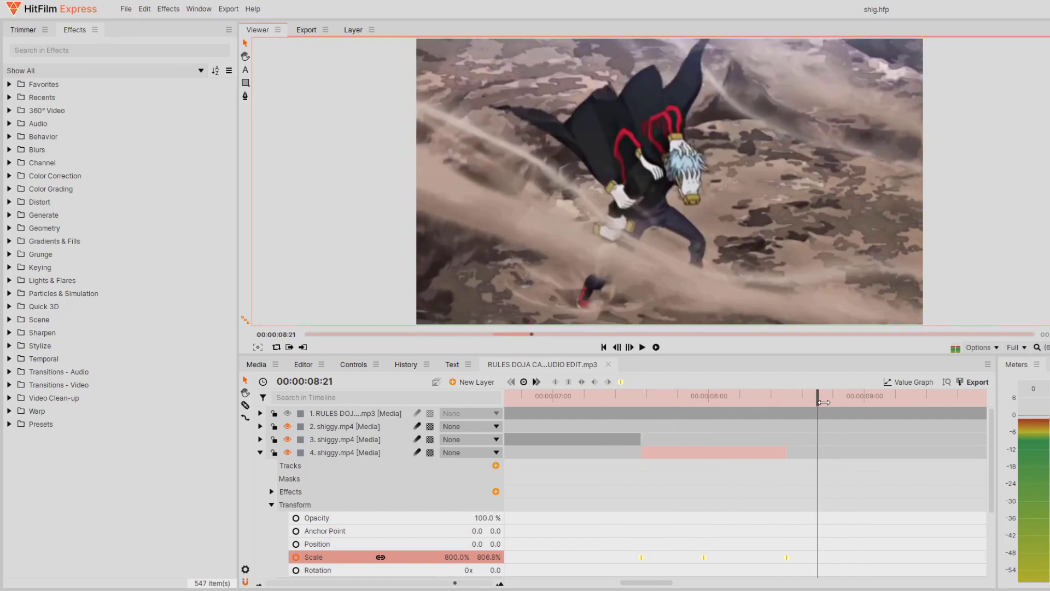
pyautogui.click(750, 395)
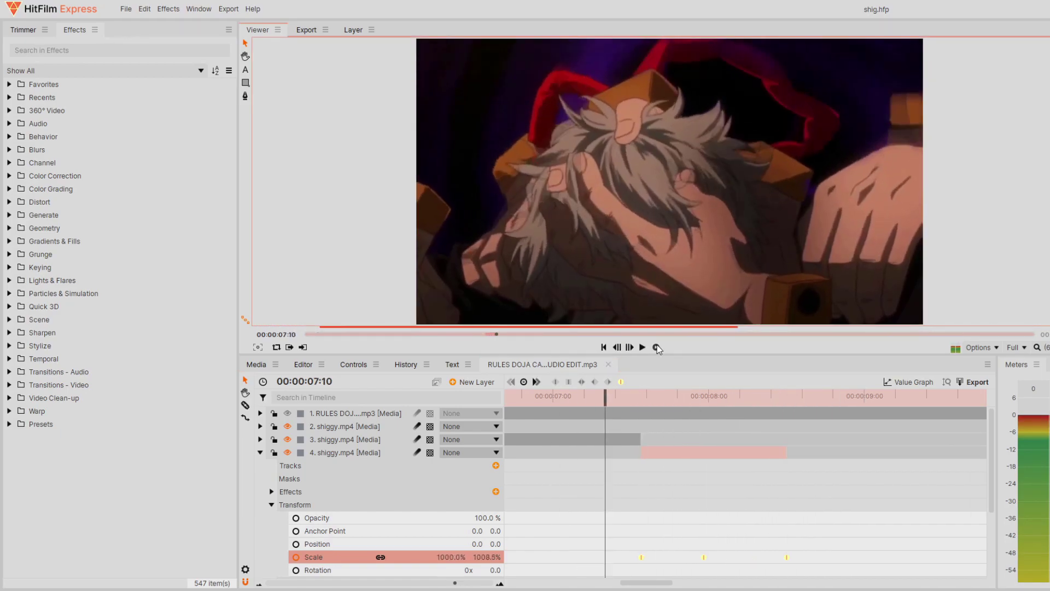
pyautogui.click(656, 347)
pyautogui.click(657, 347)
pyautogui.click(488, 335)
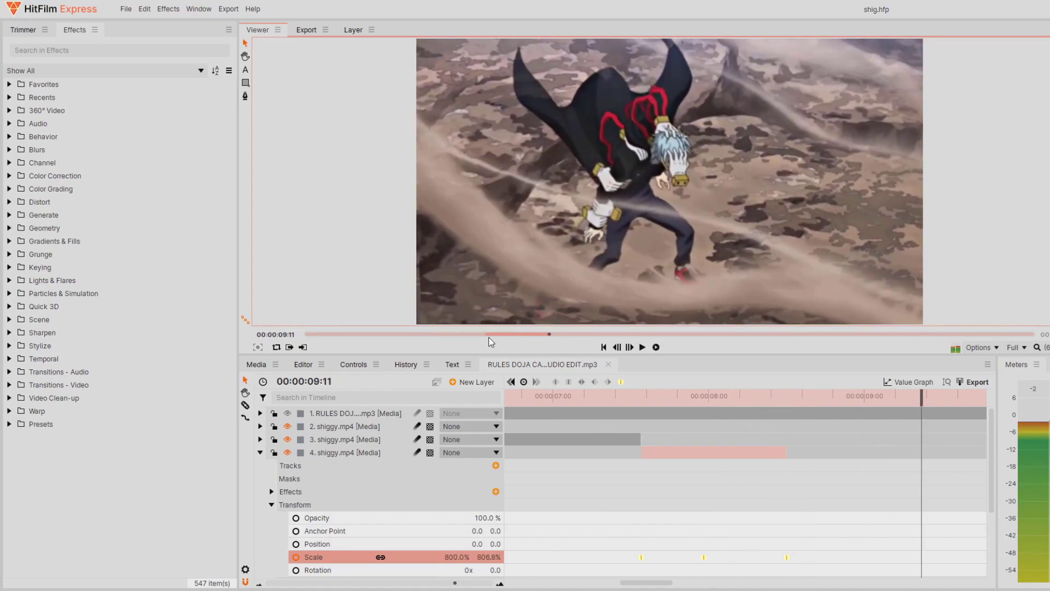
pyautogui.click(488, 334)
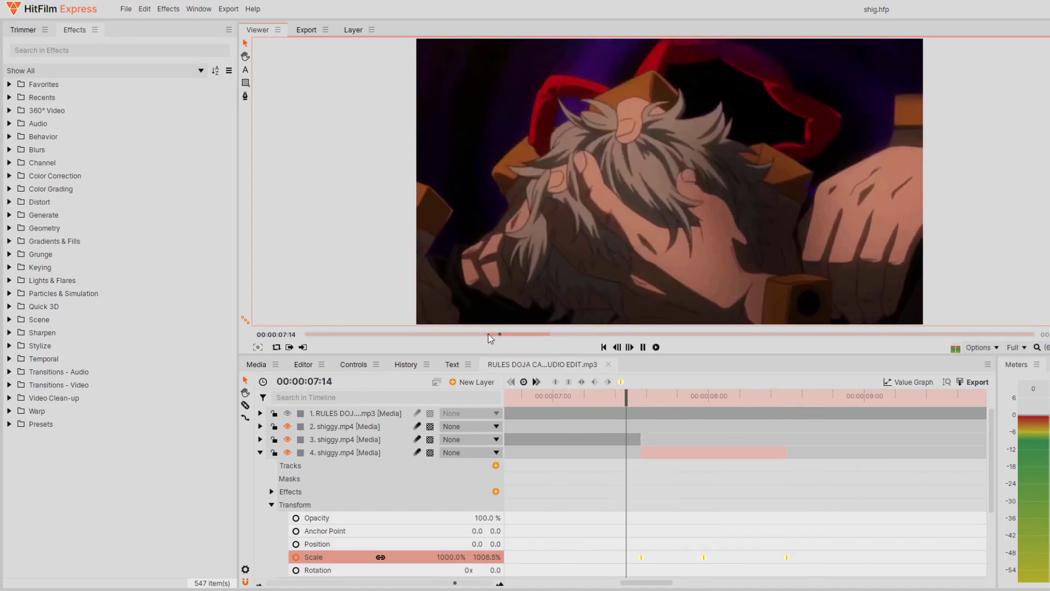
pyautogui.click(488, 335)
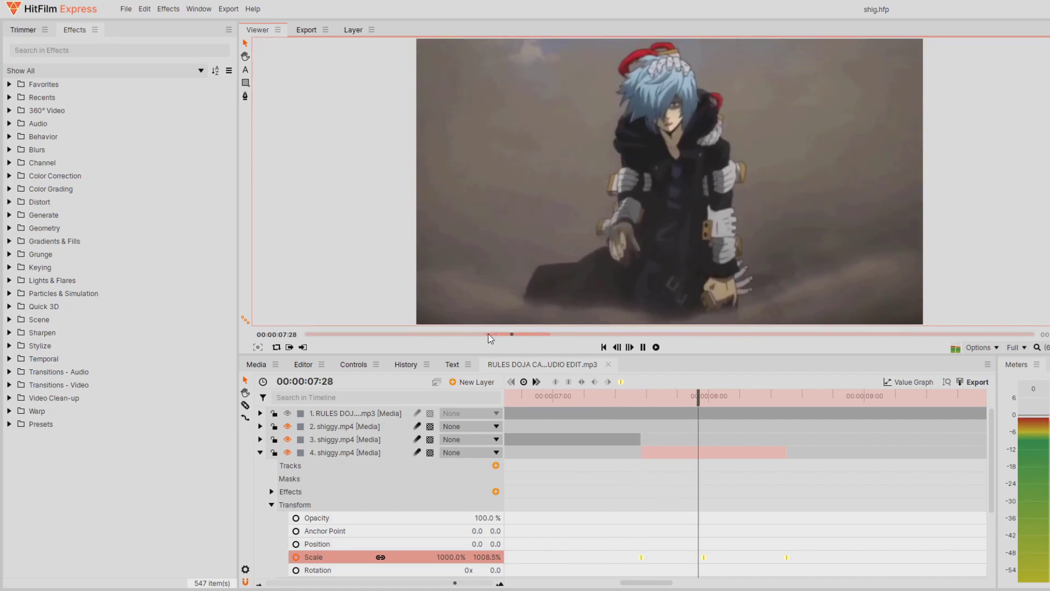
pyautogui.click(488, 334)
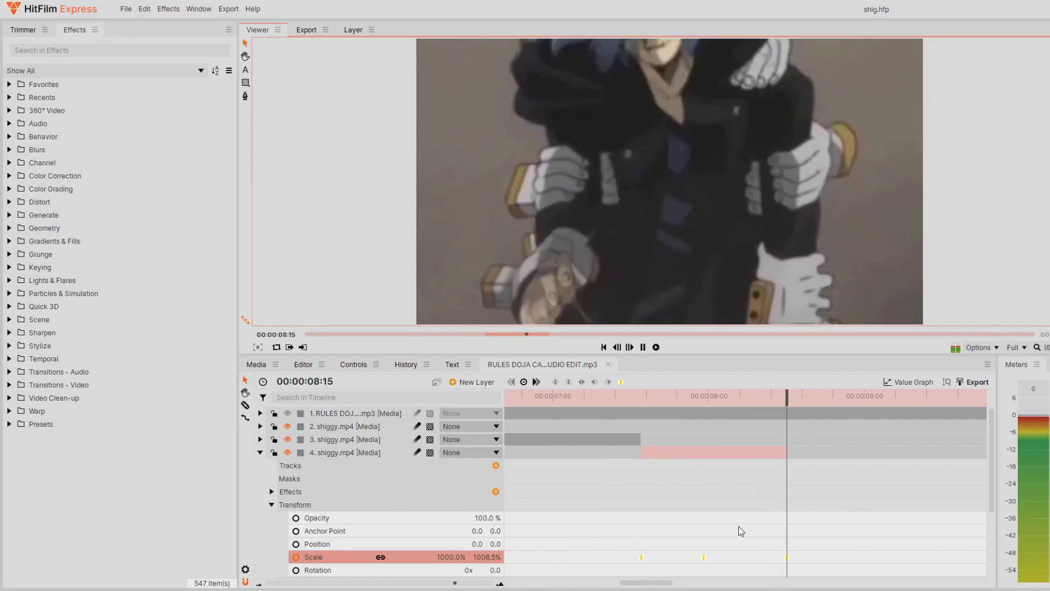
# - Move layer 4's middle scale keyframe about two frames earlier and reopen the scale value graph
pyautogui.moveTo(702, 558); pyautogui.dragTo(695, 560)
pyautogui.click(718, 544)
pyautogui.click(693, 558)
pyautogui.click(888, 382)
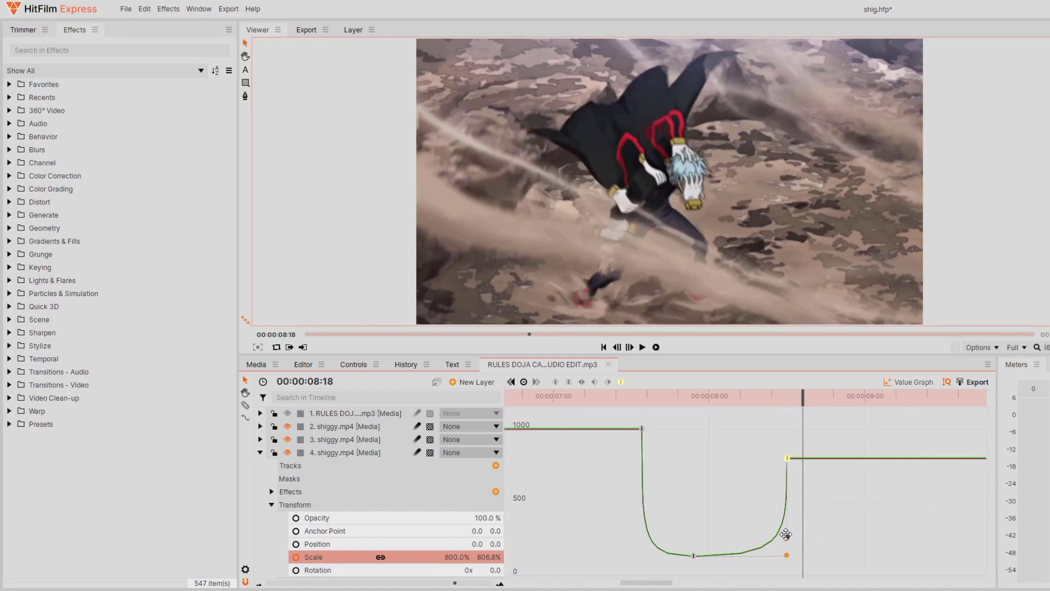
# - Replay the layer 4 zoom from about 00:00:07:00 and return from the value graph to the layer timeline to judge its timing
pyautogui.moveTo(793, 400); pyautogui.dragTo(764, 400)
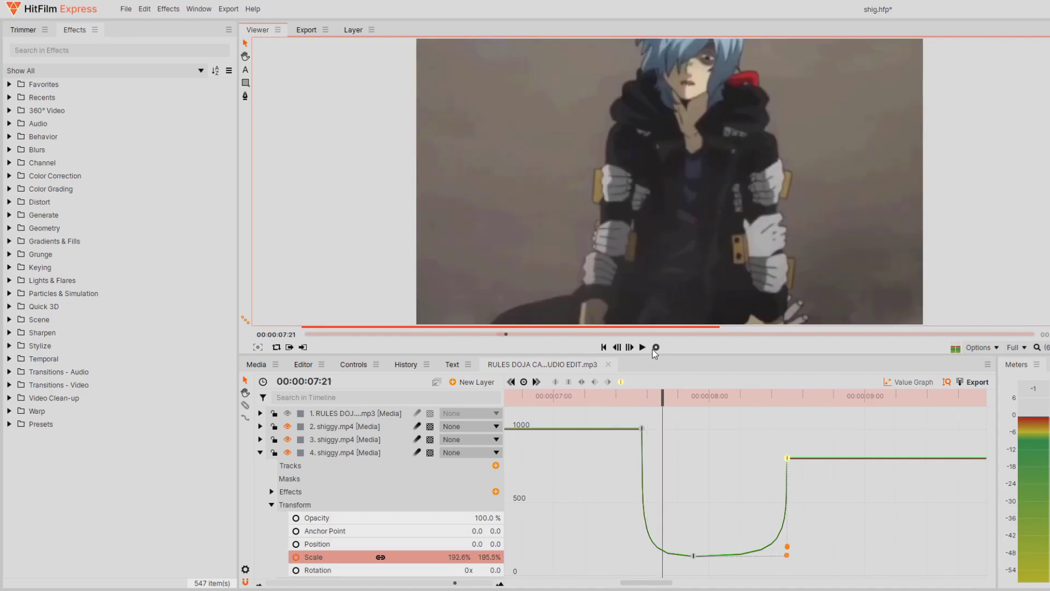
pyautogui.press('space')
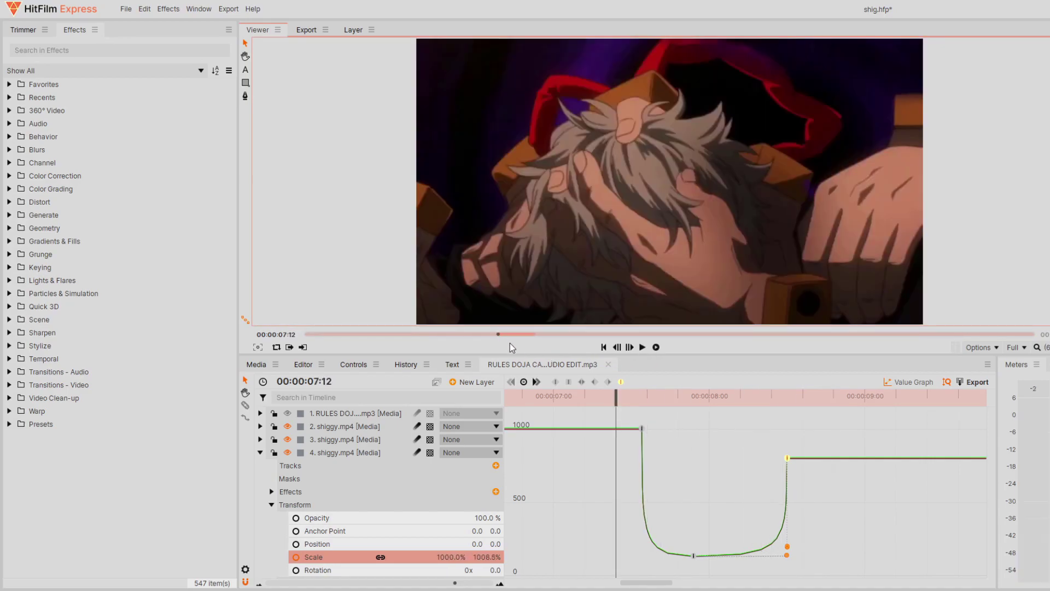
pyautogui.click(490, 334)
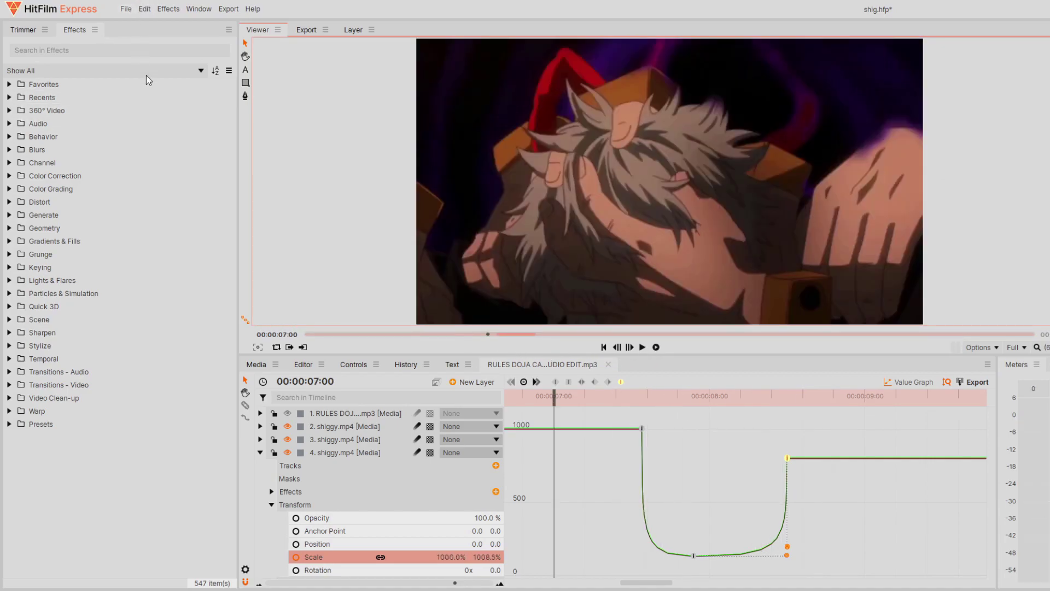
pyautogui.press('space')
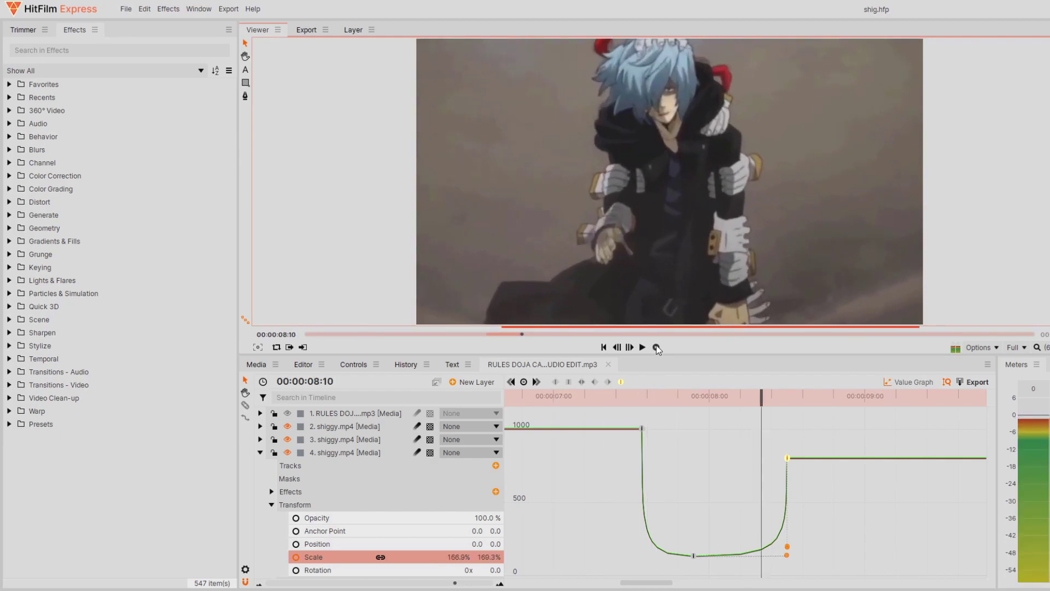
pyautogui.click(895, 383)
pyautogui.click(489, 335)
pyautogui.press('space')
pyautogui.click(490, 335)
pyautogui.press('space')
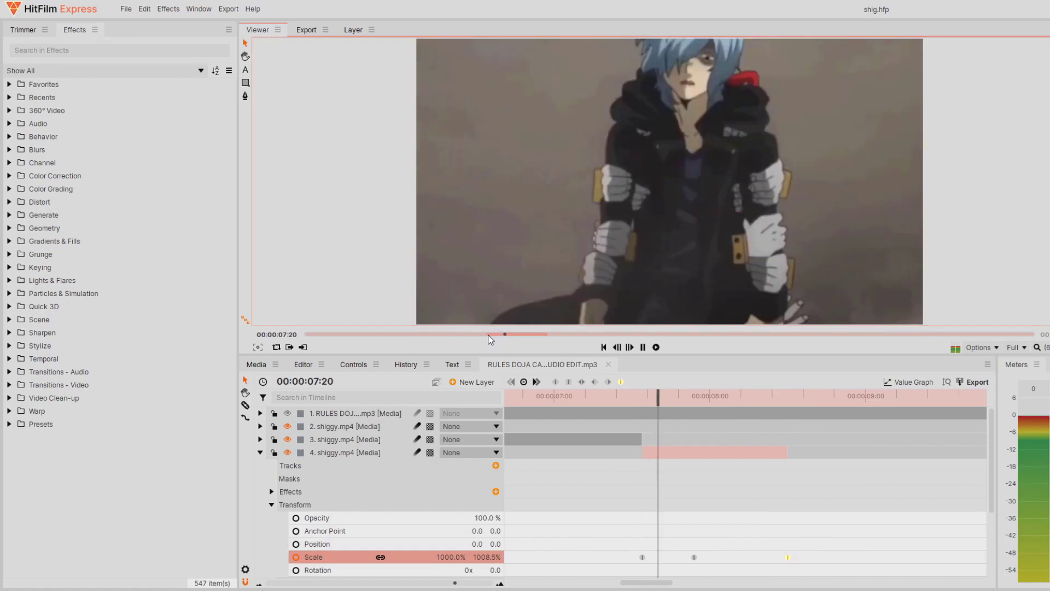
pyautogui.click(489, 335)
# - Move layer 4's middle scale keyframe about two frames later and preview the transition from around 00:00:06:29
pyautogui.moveTo(694, 557); pyautogui.dragTo(708, 557)
pyautogui.moveTo(713, 397); pyautogui.dragTo(635, 398)
pyautogui.press('space')
pyautogui.press('space')
pyautogui.click(512, 334)
pyautogui.click(487, 335)
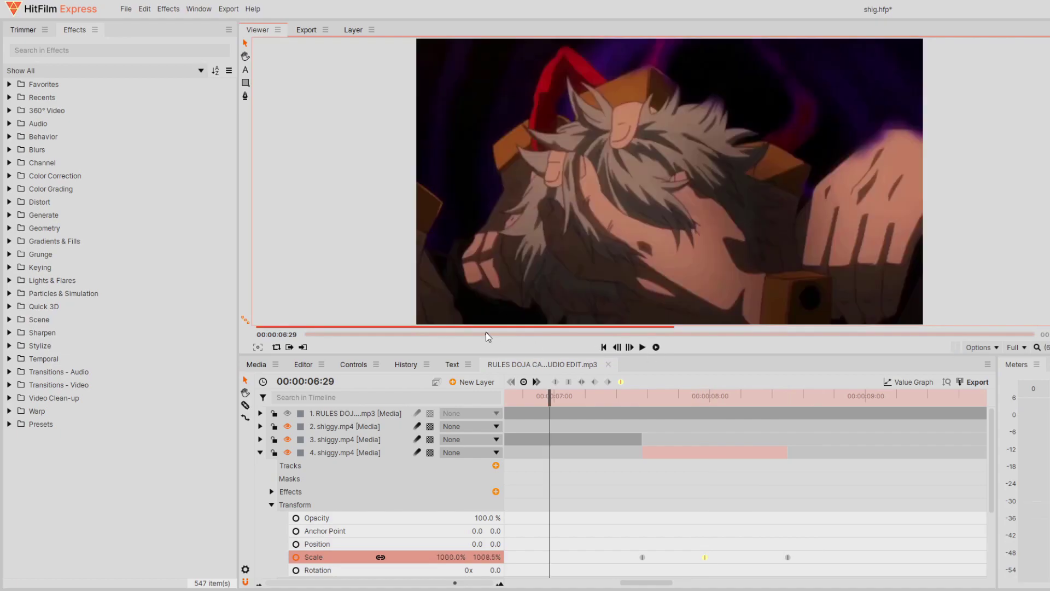
pyautogui.click(656, 348)
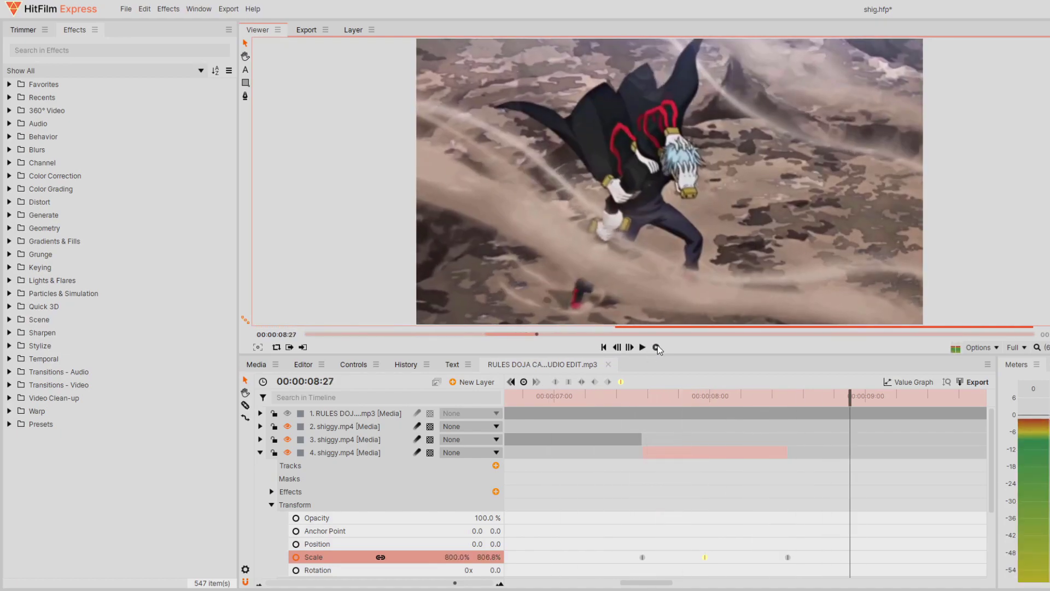
# - Replay the layer 4 zoom from 00:00:07:00 to check the shifted middle keyframe against the music
pyautogui.click(487, 335)
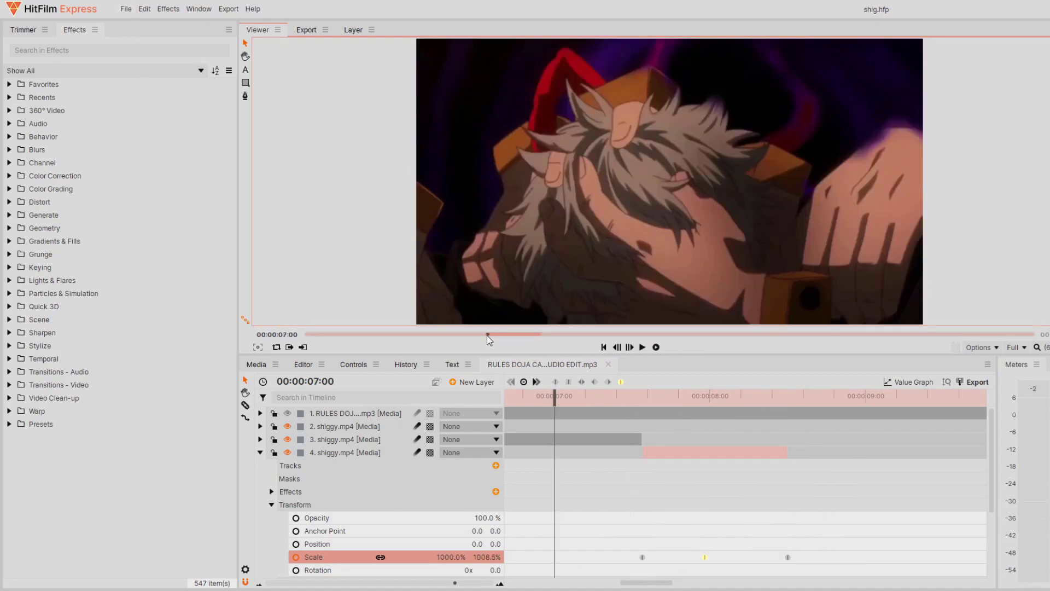
pyautogui.press('space')
pyautogui.press('space')
pyautogui.click(489, 334)
pyautogui.press('space')
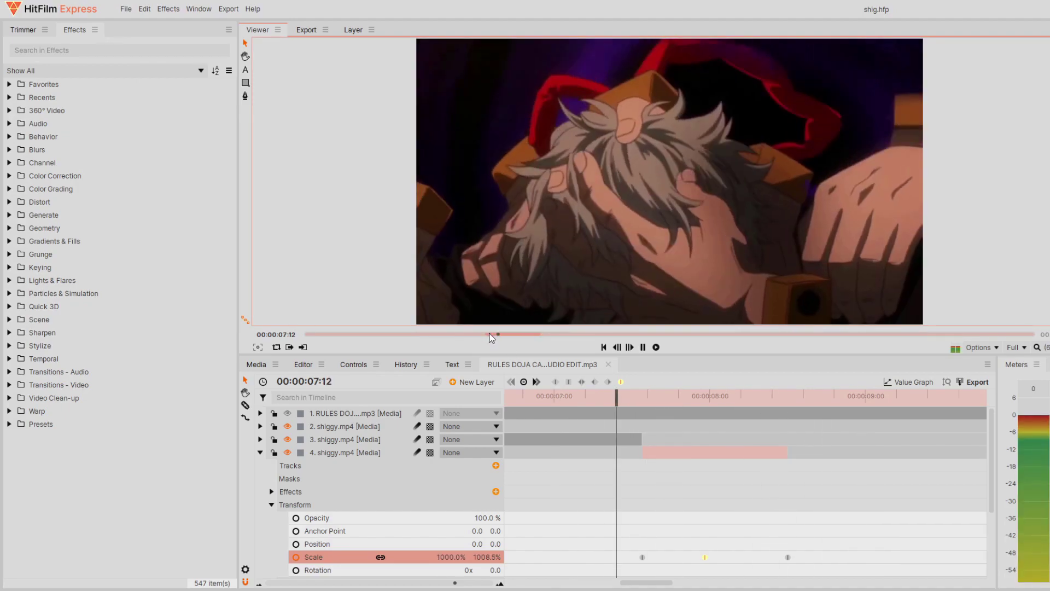
pyautogui.press('space')
# - Inspect layer 4's scale curve in the value graph and preview and scrub the zoom in the layer timeline
pyautogui.click(887, 381)
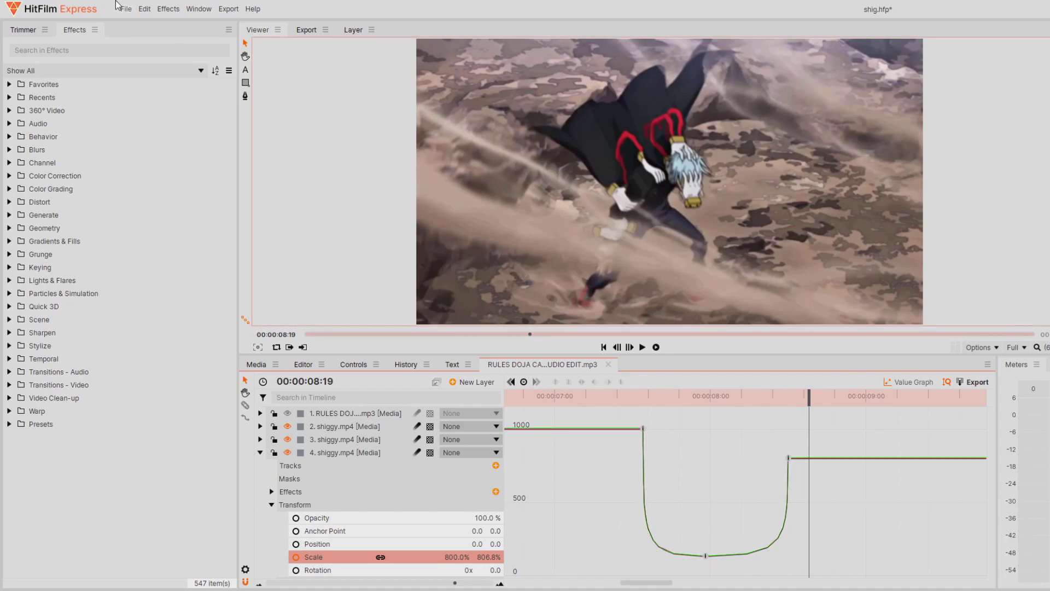
pyautogui.click(907, 383)
pyautogui.click(635, 413)
pyautogui.moveTo(639, 400); pyautogui.dragTo(576, 391)
pyautogui.click(657, 347)
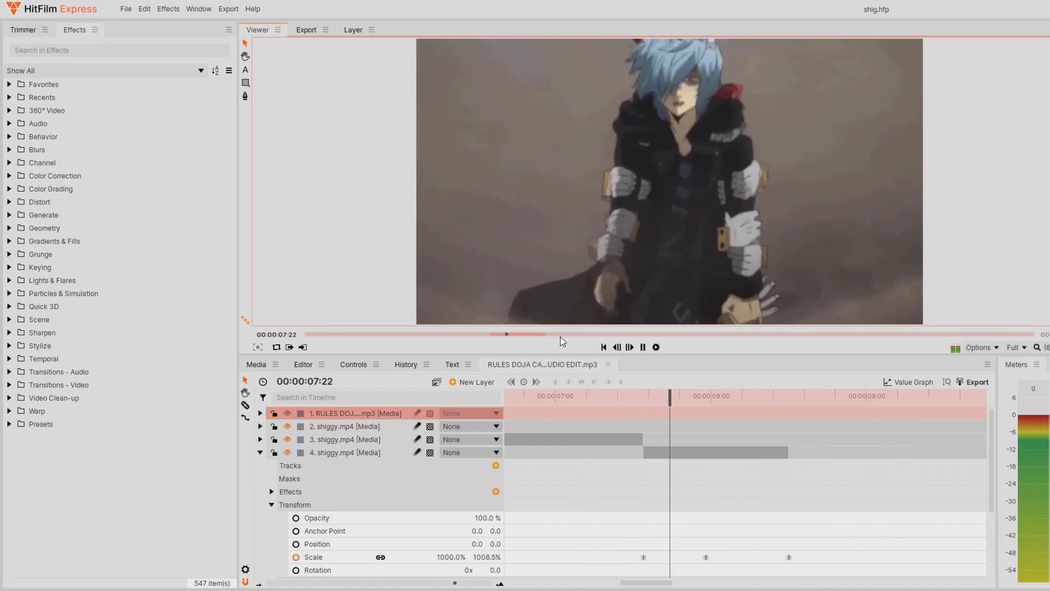
pyautogui.click(510, 336)
pyautogui.moveTo(510, 336); pyautogui.dragTo(523, 336)
# - Shift the last scale keyframe's incoming handle slightly earlier and higher in the value graph and preview the zoom in the layer timeline
pyautogui.click(908, 382)
pyautogui.click(789, 458)
pyautogui.moveTo(789, 544); pyautogui.dragTo(777, 540)
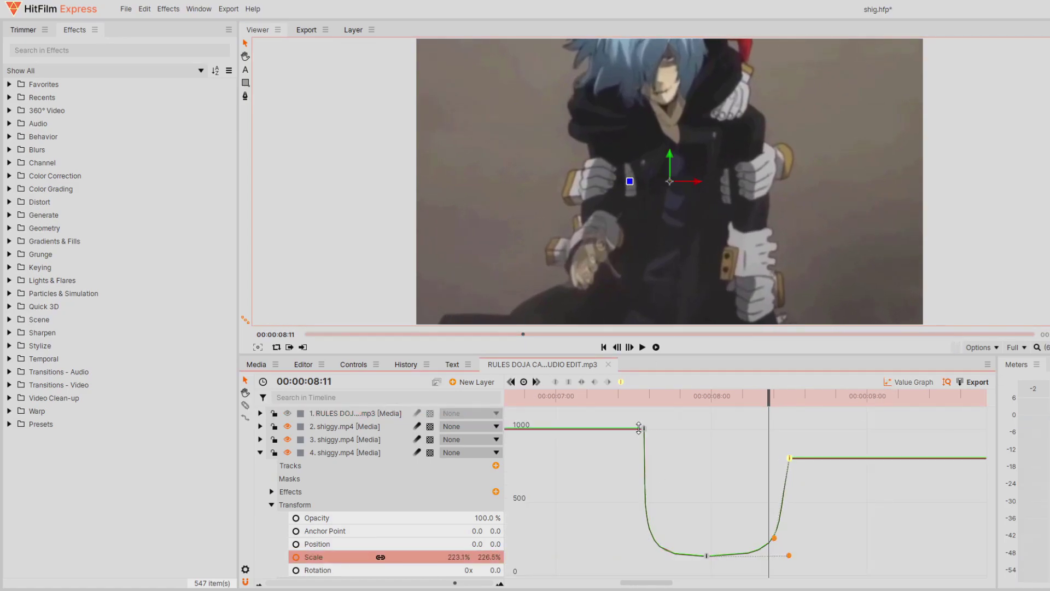
pyautogui.click(888, 383)
pyautogui.moveTo(769, 398); pyautogui.dragTo(566, 397)
pyautogui.click(656, 347)
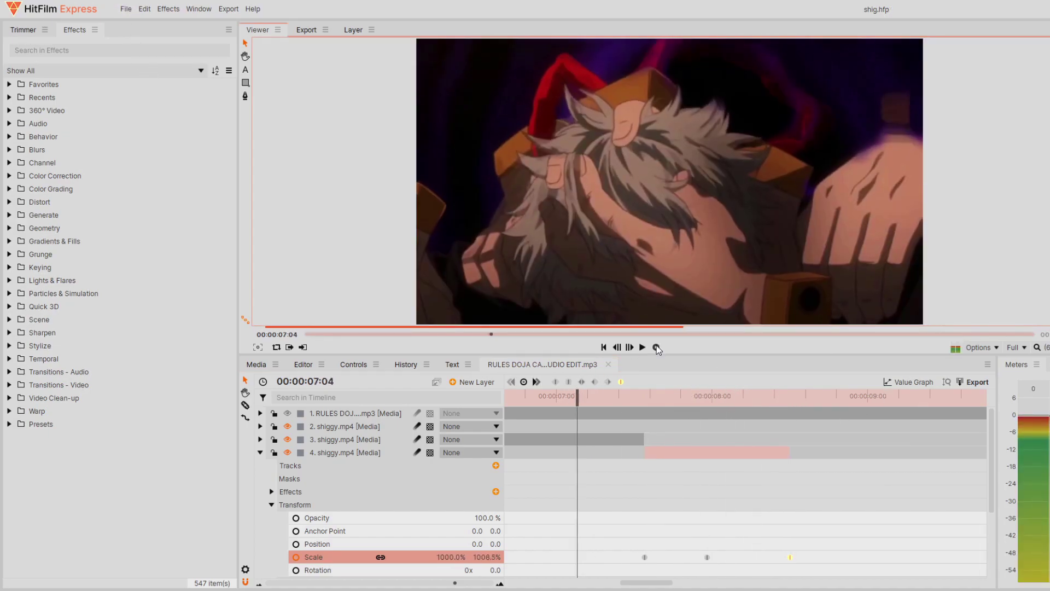
pyautogui.click(657, 348)
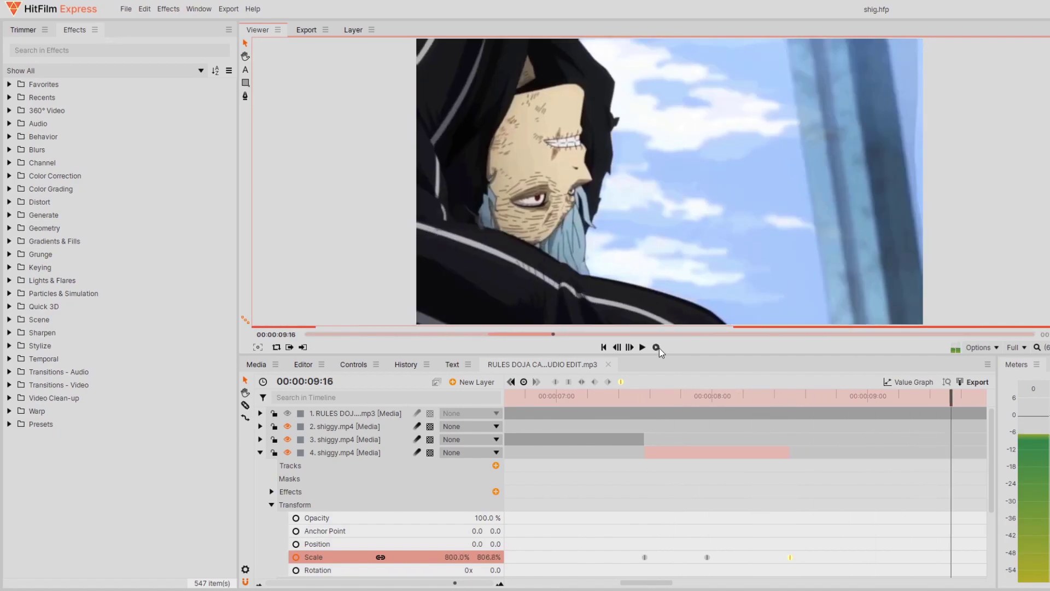
# - Replay layer 4's zoom repeatedly from just after 00:00:07:00 to check the softened ending against the beat
pyautogui.click(492, 334)
pyautogui.press('space')
pyautogui.click(491, 334)
pyautogui.press('space')
pyautogui.click(491, 334)
pyautogui.press('space')
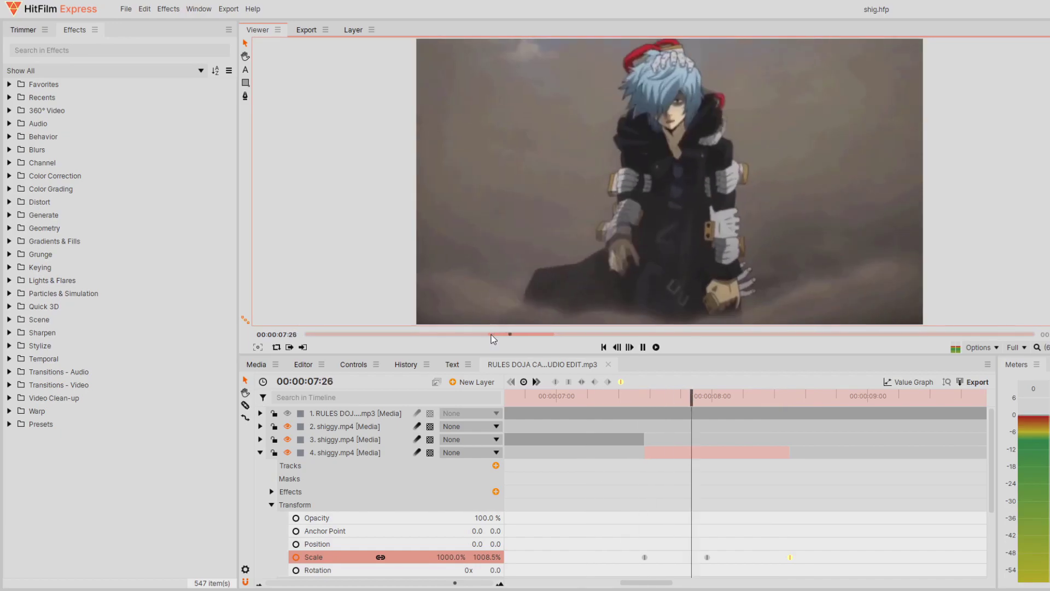
pyautogui.press('space')
pyautogui.click(487, 334)
pyautogui.press('space')
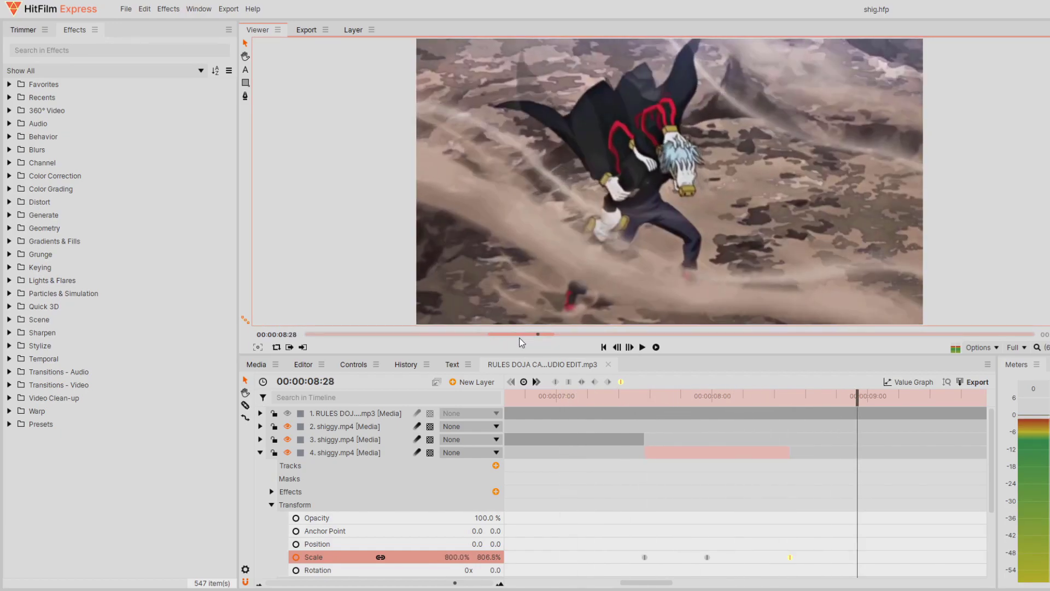
pyautogui.click(492, 334)
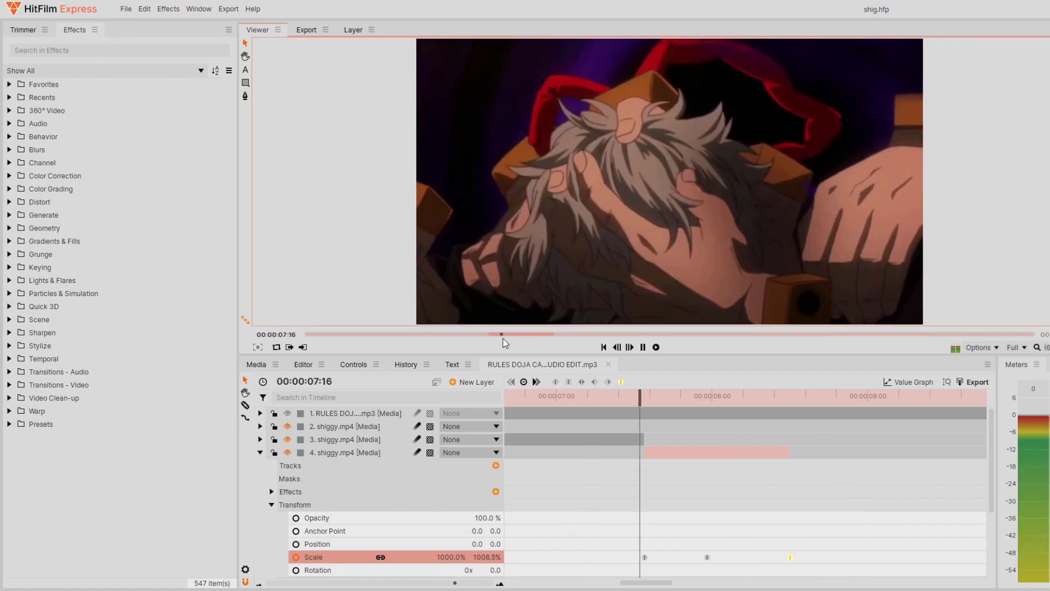
pyautogui.click(491, 334)
pyautogui.press('space')
pyautogui.click(493, 334)
pyautogui.press('space')
# - Add rotation and position keyframes at layer 4's first frame, 00:00:07:17, and set the rotation to 8
pyautogui.moveTo(645, 398)
pyautogui.mouseDown()
pyautogui.moveTo(789, 404)
pyautogui.moveTo(645, 402)
pyautogui.mouseUp()
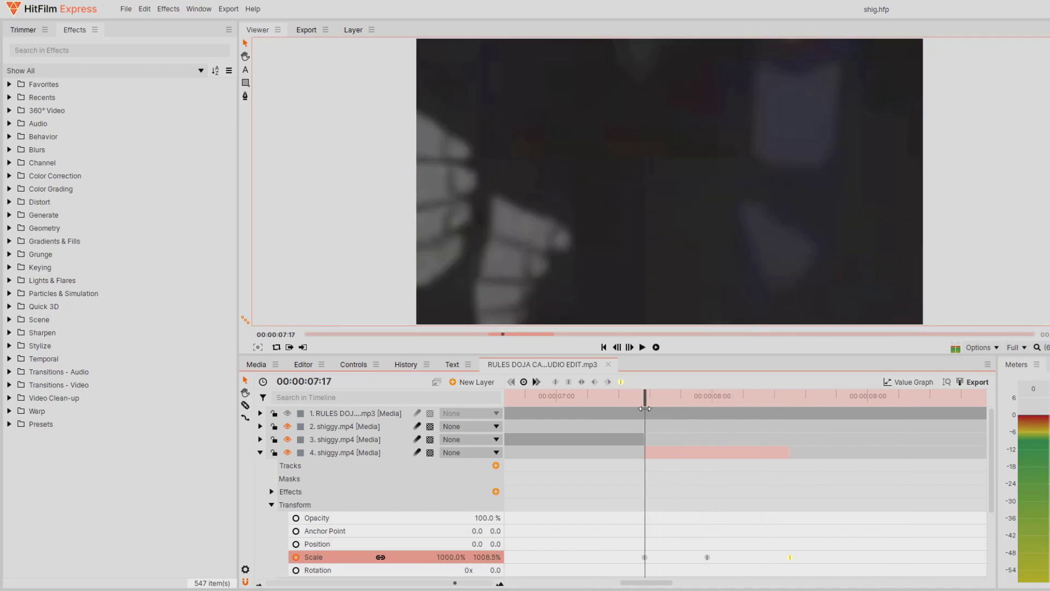
pyautogui.scroll(-1, 260, 537)
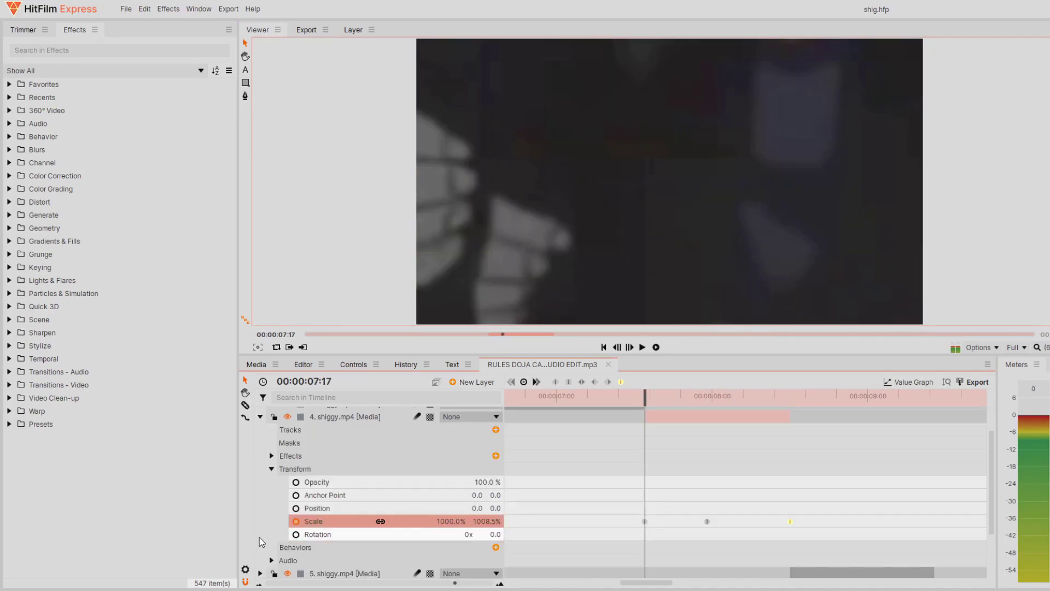
pyautogui.click(296, 534)
pyautogui.click(296, 508)
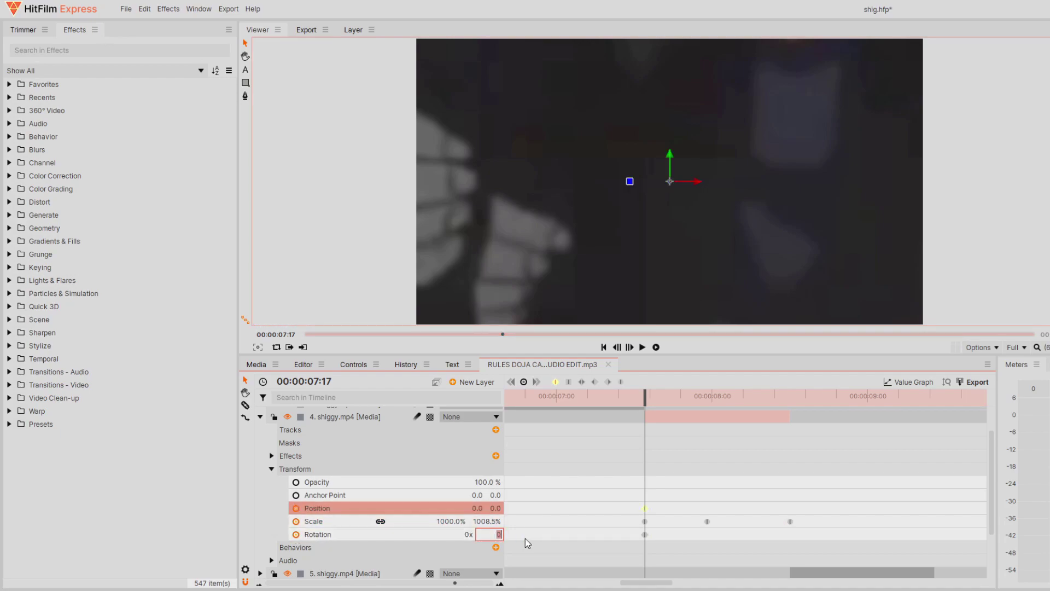
pyautogui.write('8')
pyautogui.press('Return')
# - At layer 4's end, 00:00:08:15, set the rotation keyframe to -8 and add a position keyframe
pyautogui.moveTo(645, 396); pyautogui.dragTo(793, 425)
pyautogui.click(524, 382)
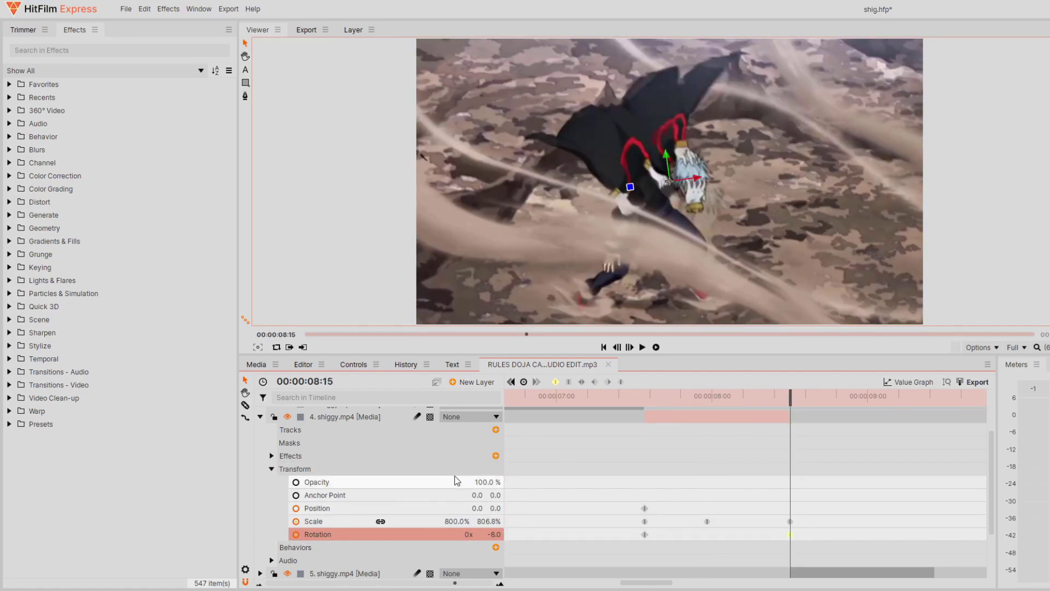
pyautogui.click(525, 382)
# - Add a position keyframe at 00:00:07:29 and change both rotation keyframes to smooth interpolation
pyautogui.moveTo(692, 400)
pyautogui.mouseDown()
pyautogui.moveTo(791, 395)
pyautogui.moveTo(698, 399)
pyautogui.mouseUp()
pyautogui.click(296, 509)
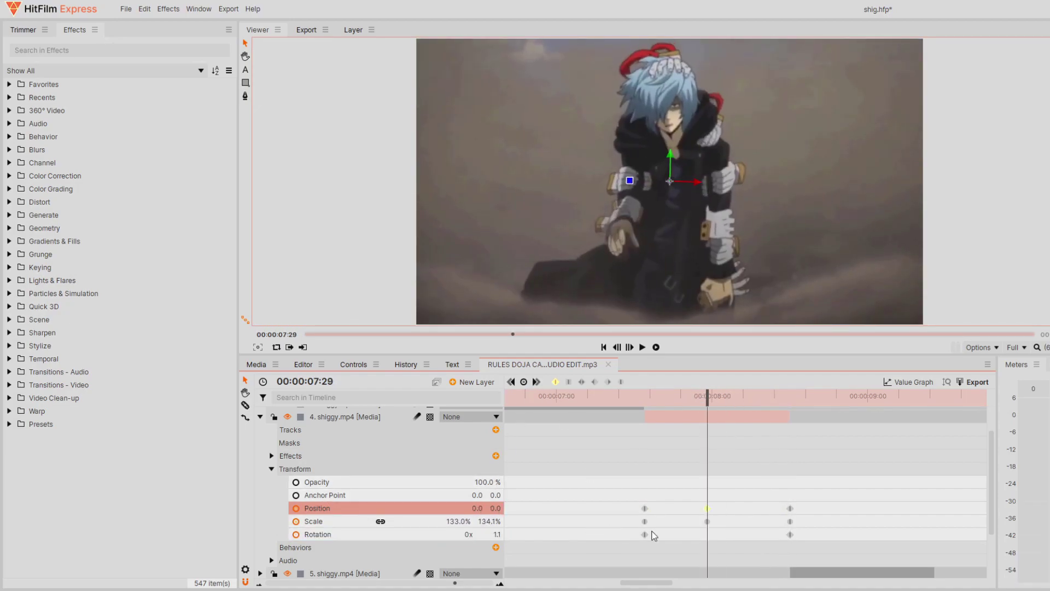
pyautogui.moveTo(630, 539); pyautogui.dragTo(799, 549)
pyautogui.click(582, 381)
# - Set the vertical position to 150 at layer 4's first and last position keyframes and scrub through the movement
pyautogui.moveTo(704, 396); pyautogui.dragTo(645, 402)
pyautogui.click(645, 509)
pyautogui.click(477, 510)
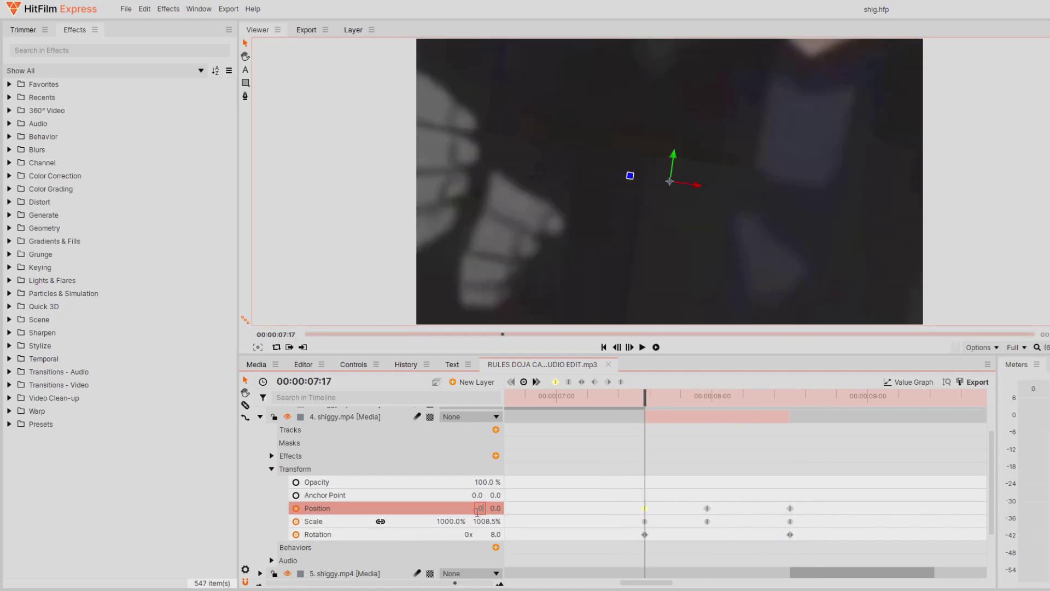
pyautogui.moveTo(498, 508); pyautogui.dragTo(496, 507)
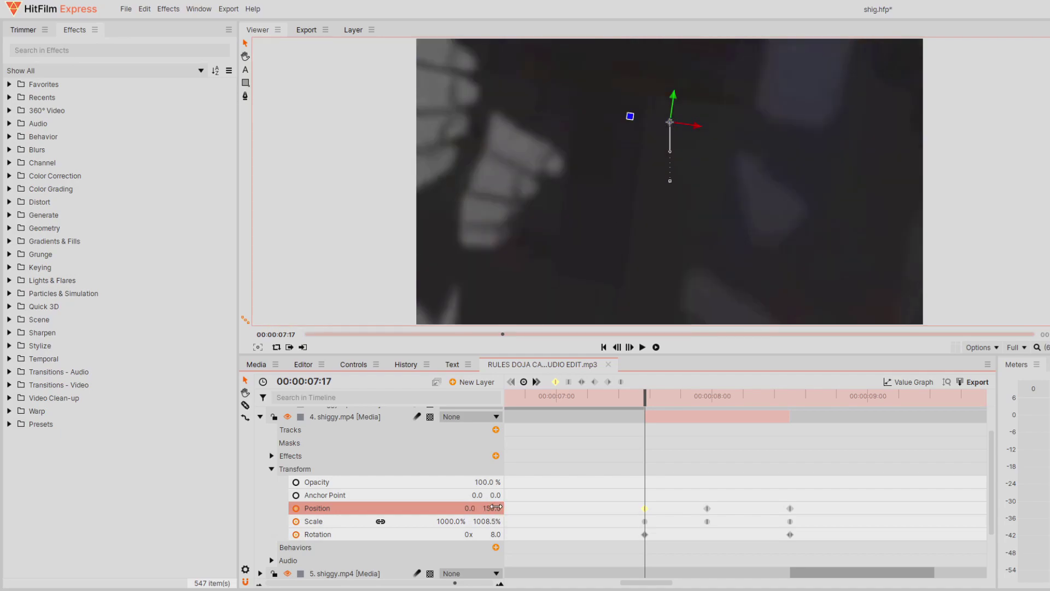
pyautogui.moveTo(649, 403); pyautogui.dragTo(794, 417)
pyautogui.click(497, 507)
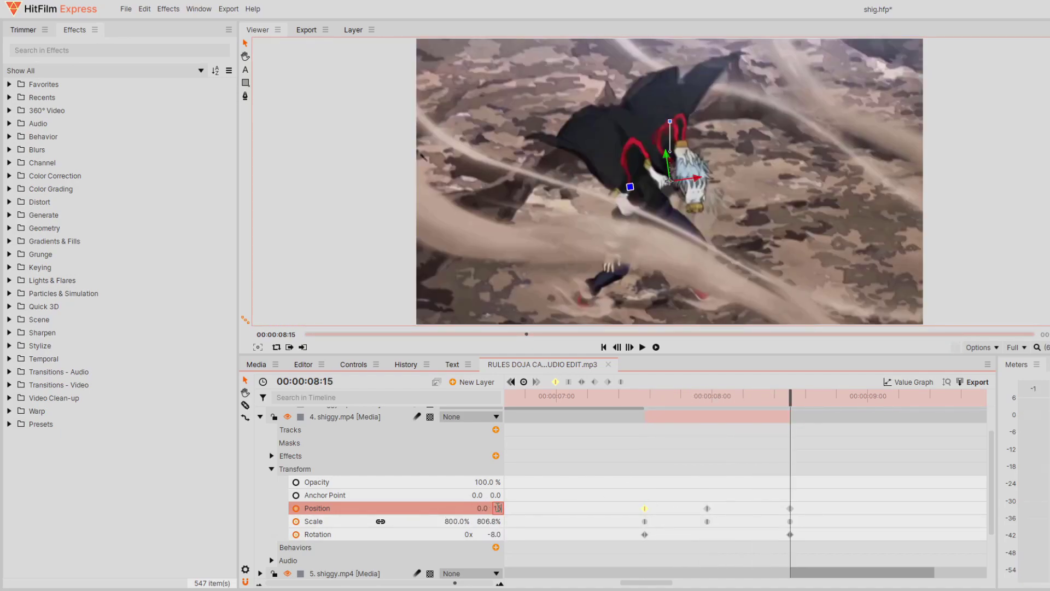
pyautogui.moveTo(701, 395)
pyautogui.mouseDown()
pyautogui.moveTo(650, 395)
pyautogui.moveTo(779, 396)
pyautogui.moveTo(650, 396)
pyautogui.moveTo(681, 395)
pyautogui.mouseUp()
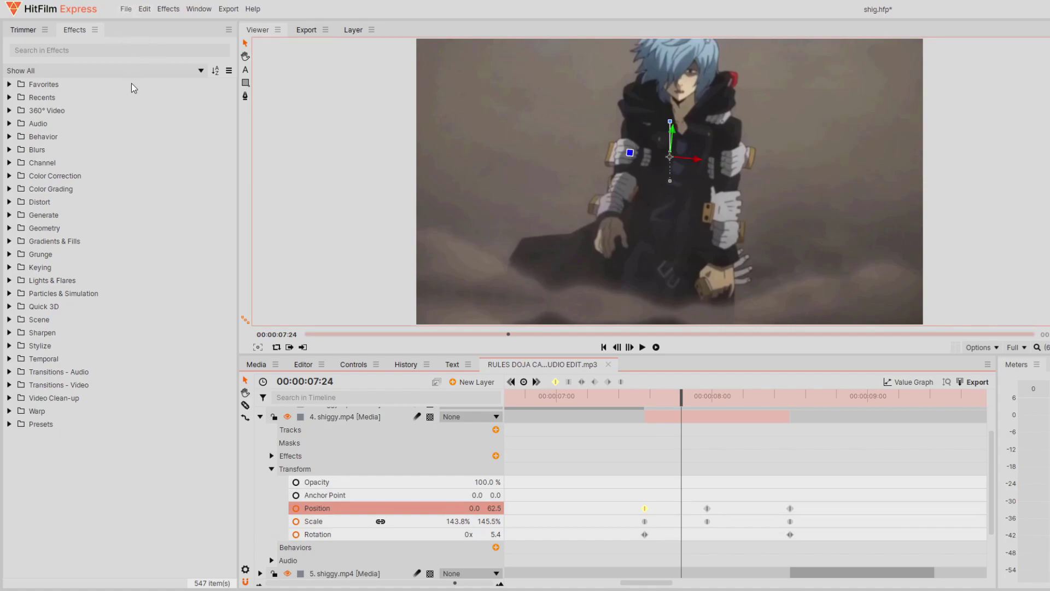
# - Make all three position keyframes smooth and set the middle one's vertical position to 10 at 00:00:07:29
pyautogui.moveTo(638, 502); pyautogui.dragTo(799, 513)
pyautogui.moveTo(681, 395); pyautogui.dragTo(706, 408)
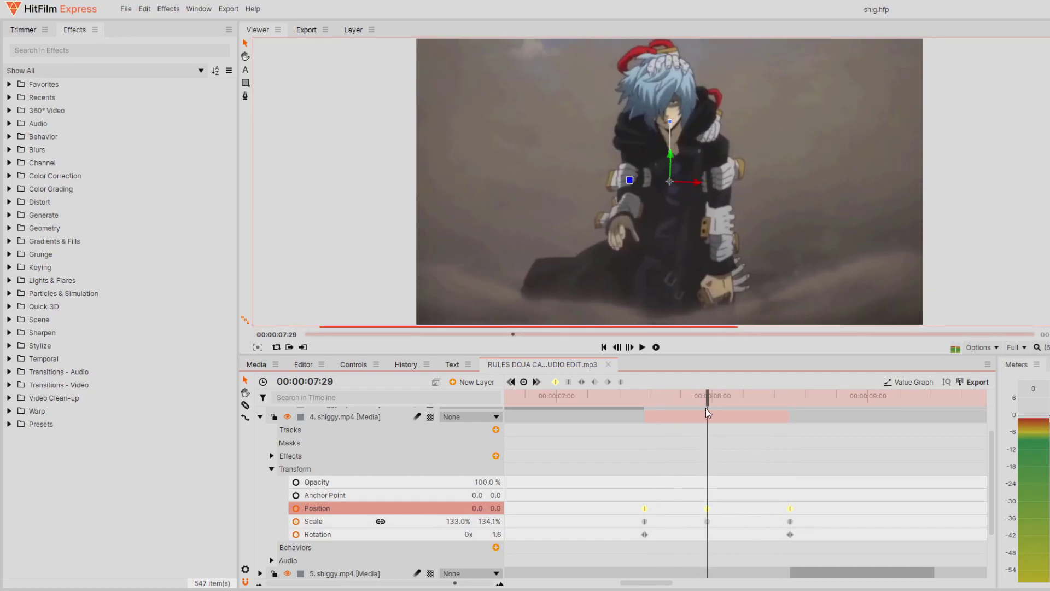
pyautogui.click(496, 508)
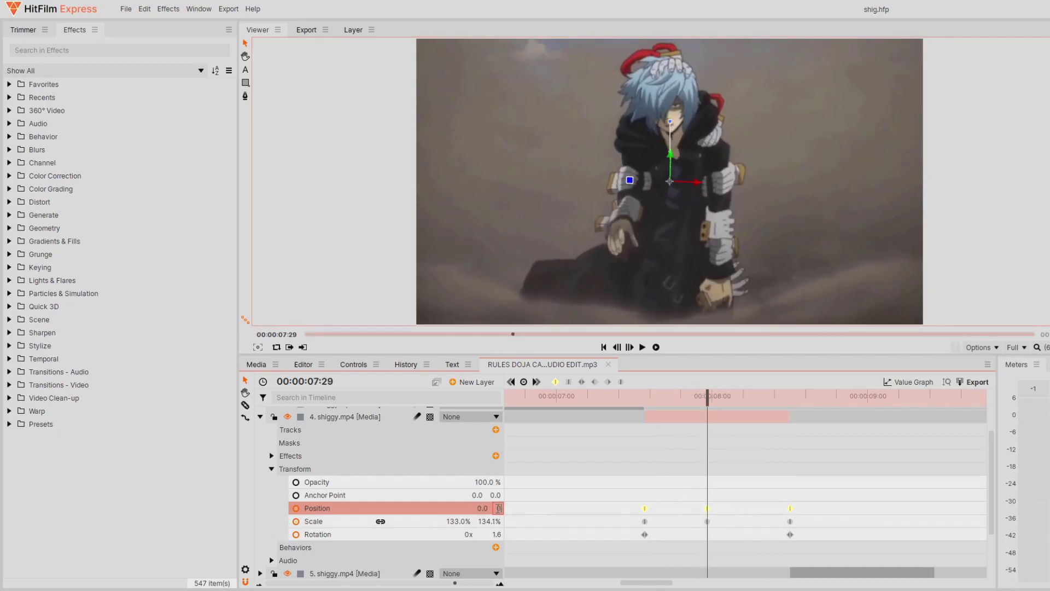
pyautogui.write('10')
pyautogui.press('Return')
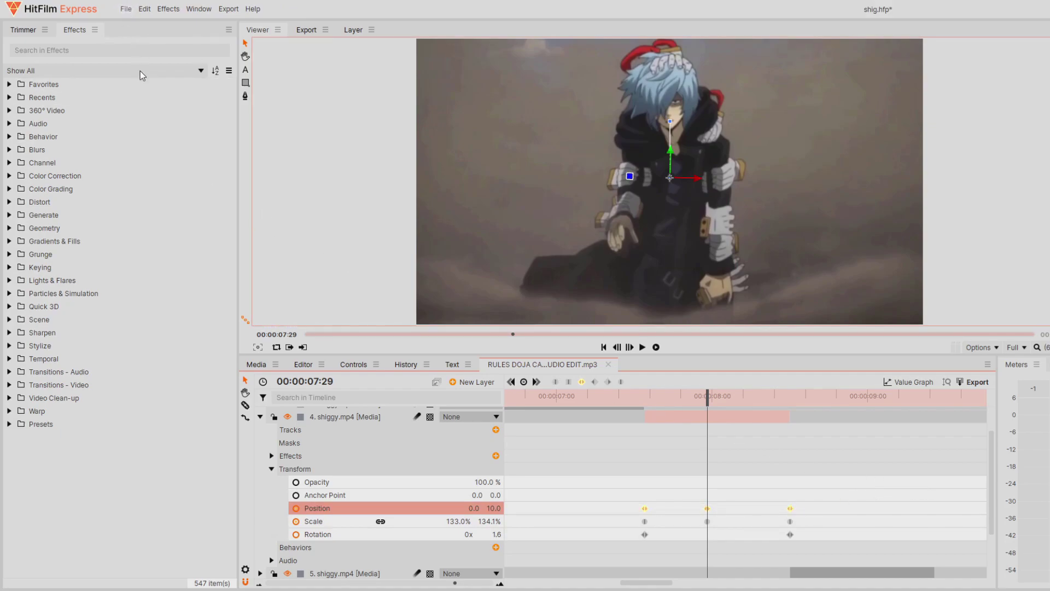
# - Open the position value graph and preview the combined zoom, rotation and vertical movement of layer 4
pyautogui.click(888, 382)
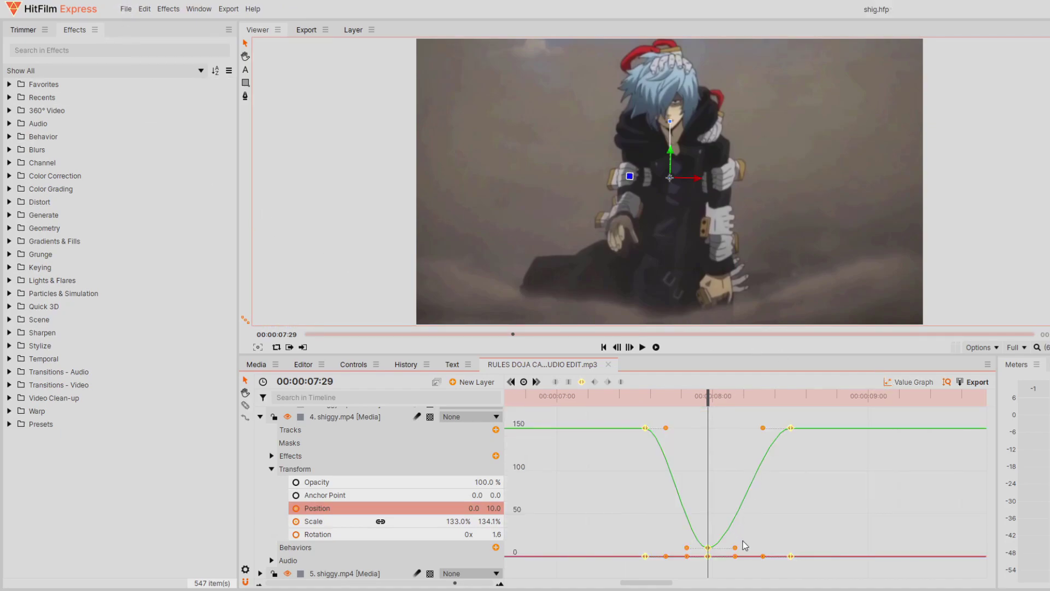
pyautogui.press('space')
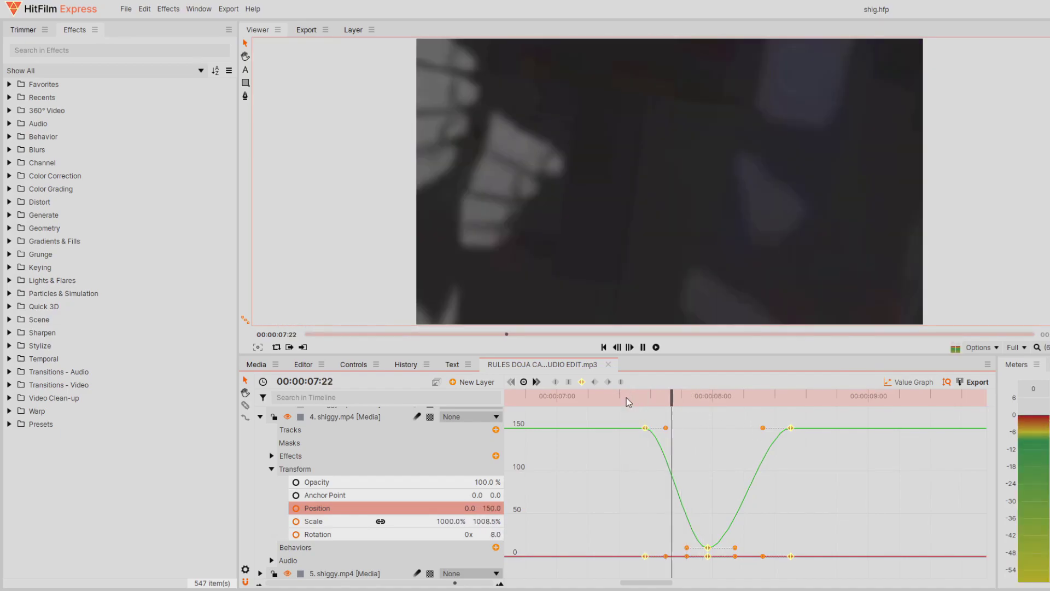
pyautogui.moveTo(648, 402); pyautogui.dragTo(584, 398)
pyautogui.click(658, 349)
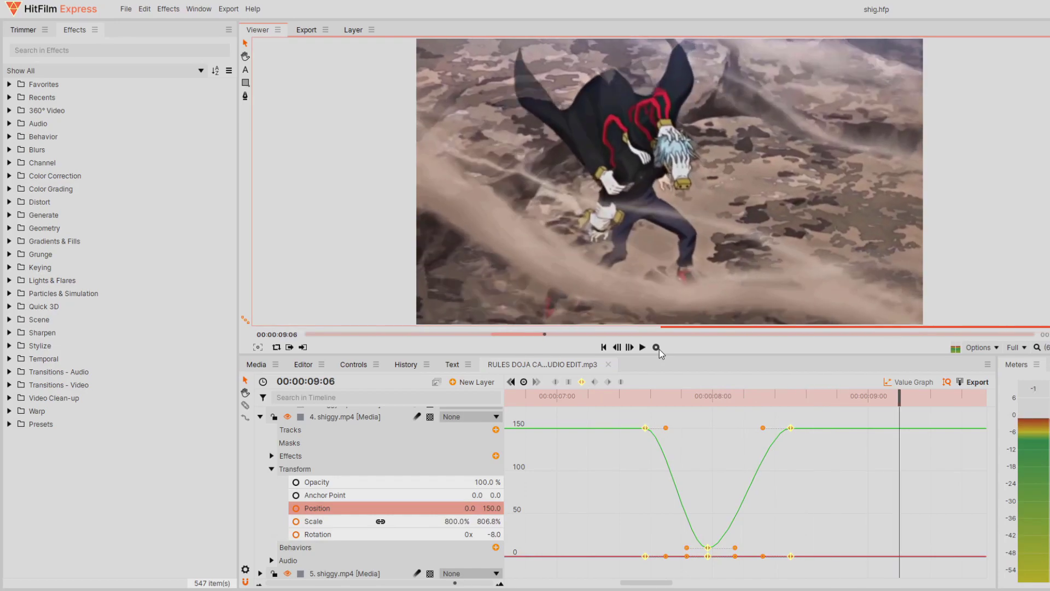
pyautogui.click(495, 335)
# - Try to reshape the first position keyframe's outgoing handle in the value graph and undo the change
pyautogui.moveTo(665, 427); pyautogui.dragTo(636, 471)
pyautogui.click(652, 460)
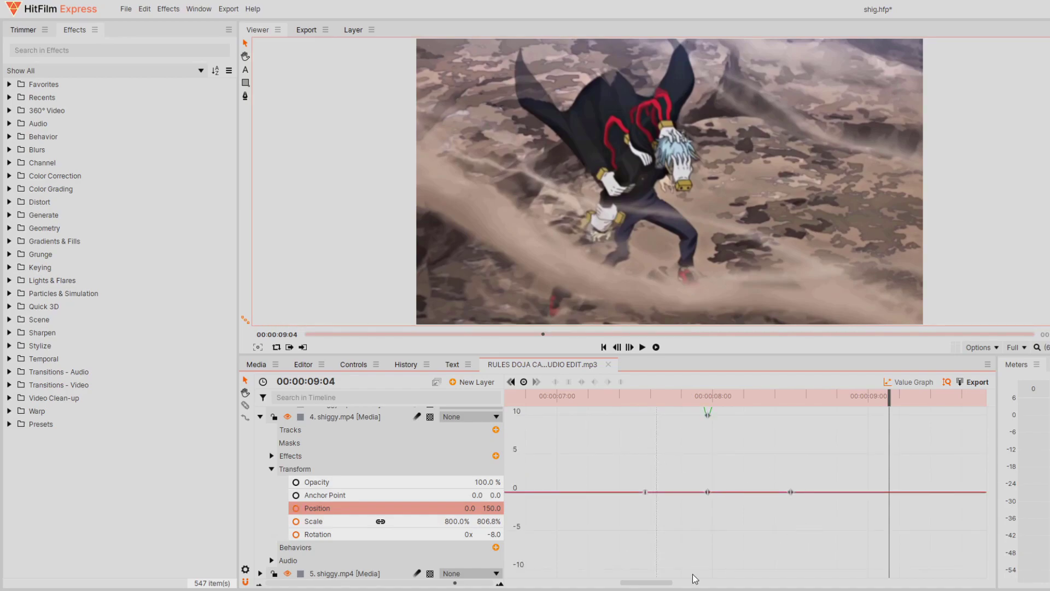
pyautogui.hotkey('ctrl', 'z')
# - Make the middle position keyframe manual Bezier with longer, raised handles, return the playhead to 00:00:06:28 and save the project
pyautogui.click(645, 428)
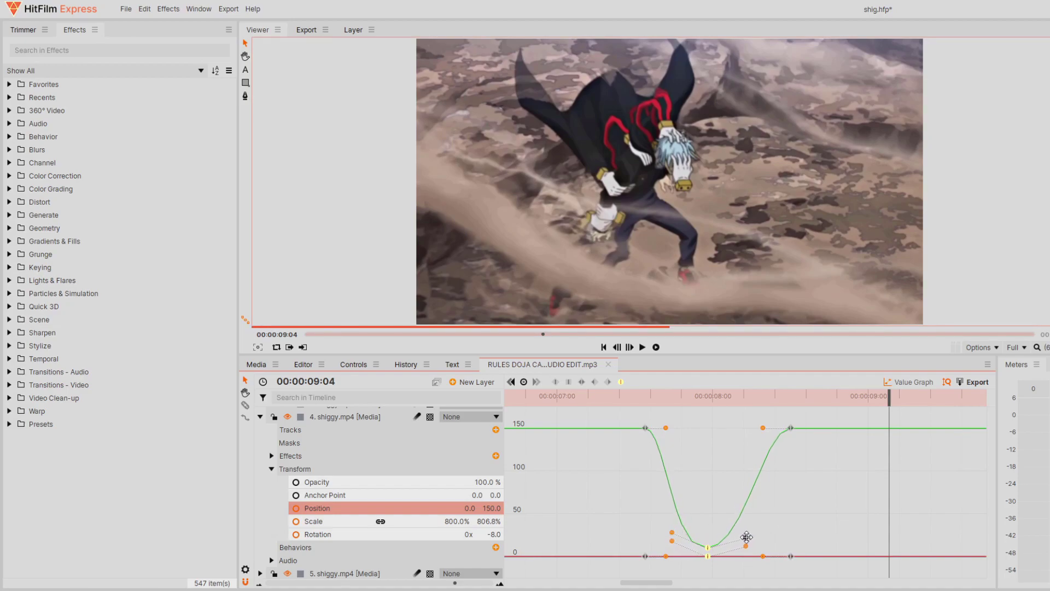
pyautogui.moveTo(803, 399); pyautogui.dragTo(546, 397)
pyautogui.hotkey('ctrl', 's')
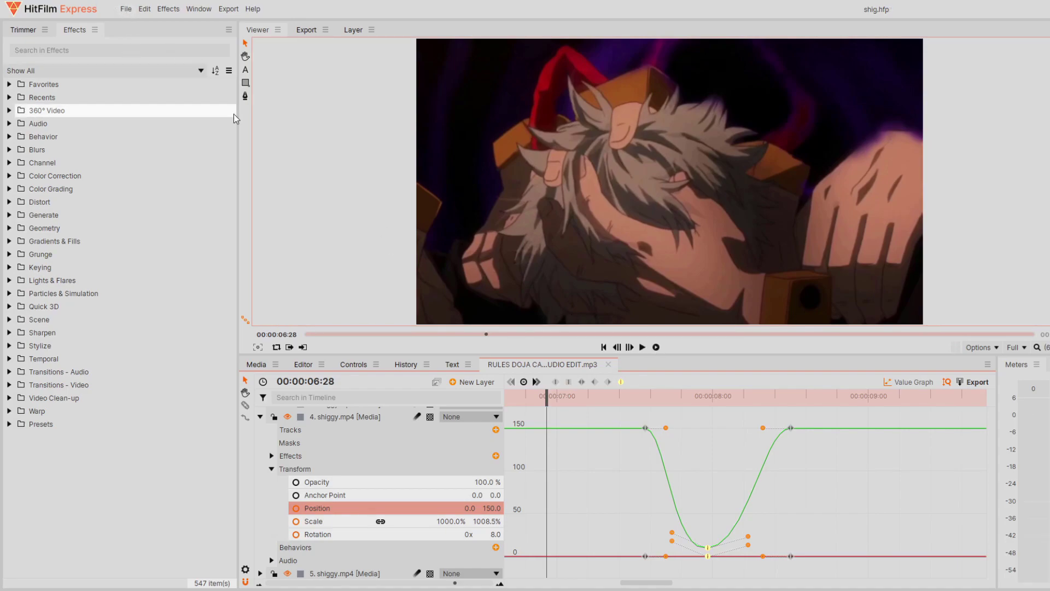
# - Preview layer 4's reshaped position movement, close the value graph and replay the transition into the following clip
pyautogui.click(658, 347)
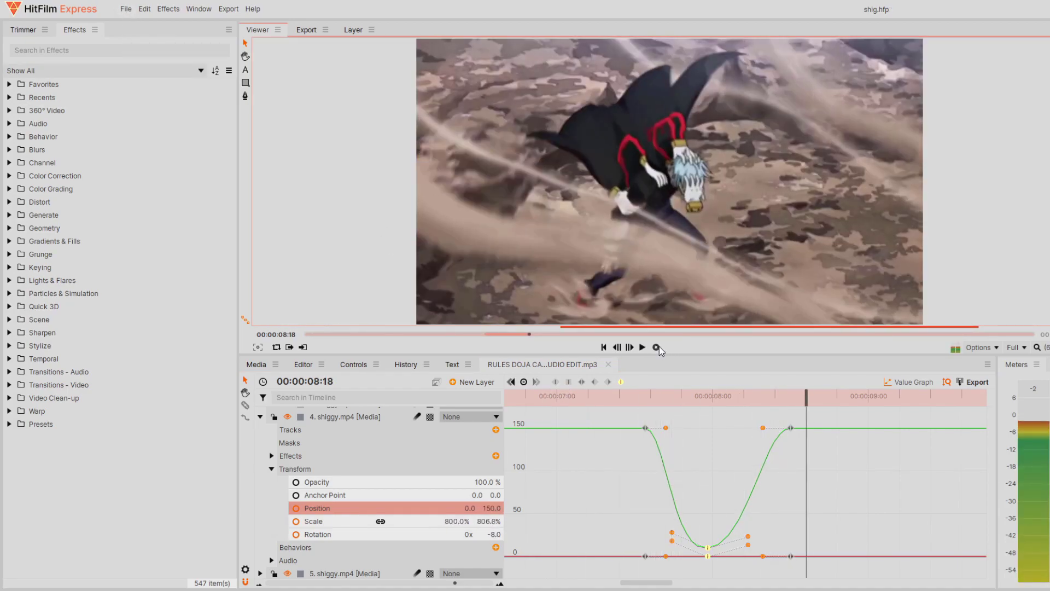
pyautogui.click(659, 347)
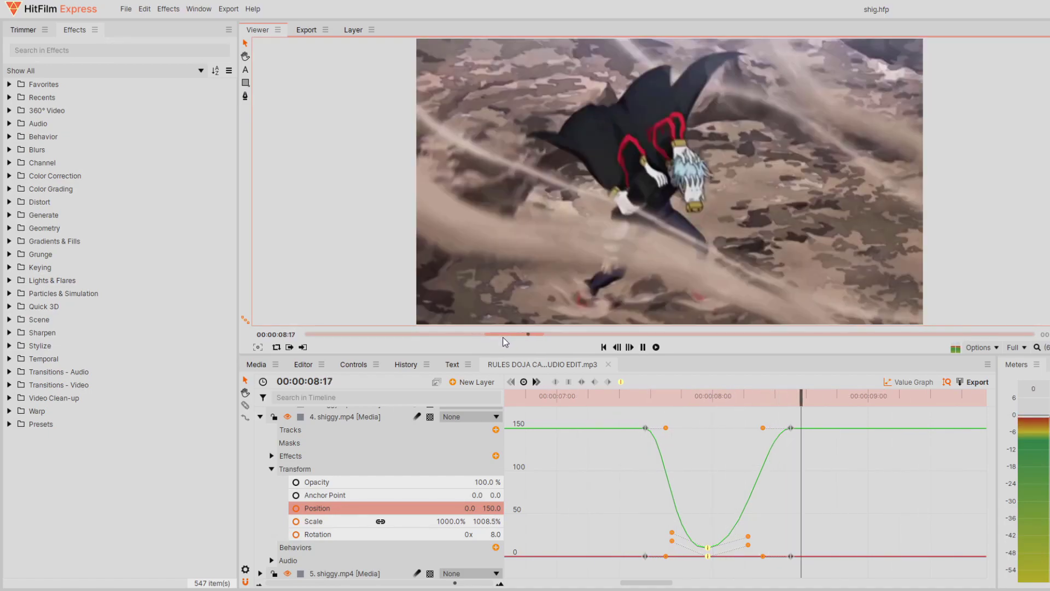
pyautogui.press('space')
pyautogui.click(891, 383)
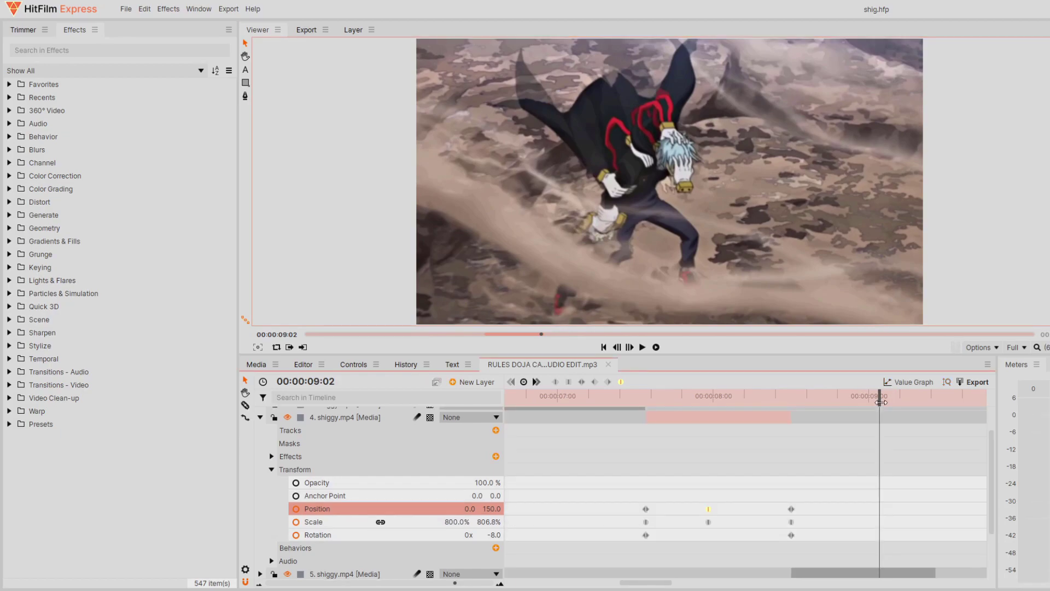
pyautogui.click(648, 394)
pyautogui.press('space')
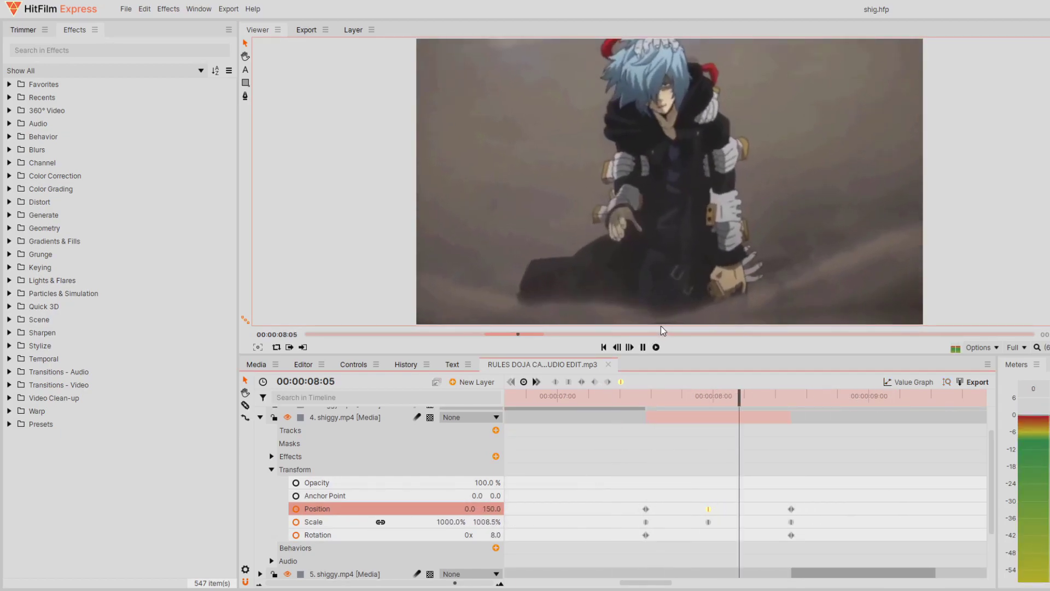
pyautogui.press('space')
pyautogui.moveTo(824, 396); pyautogui.dragTo(591, 382)
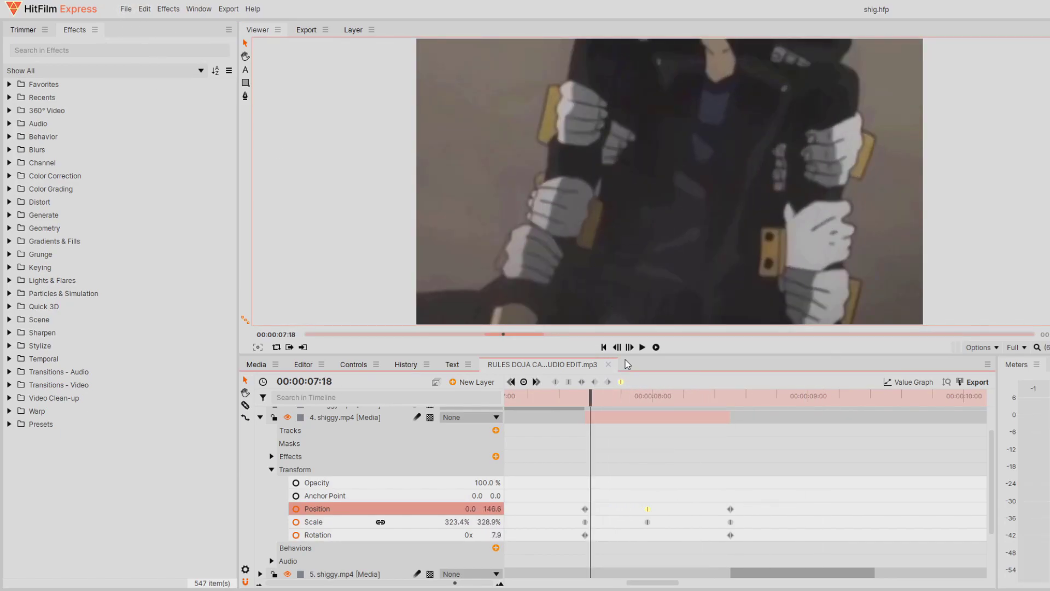
# - Try to keyframe layer 4's anchor point at 00:00:07:17 and reframe the clip by moving it in the viewer
pyautogui.click(586, 398)
pyautogui.click(296, 496)
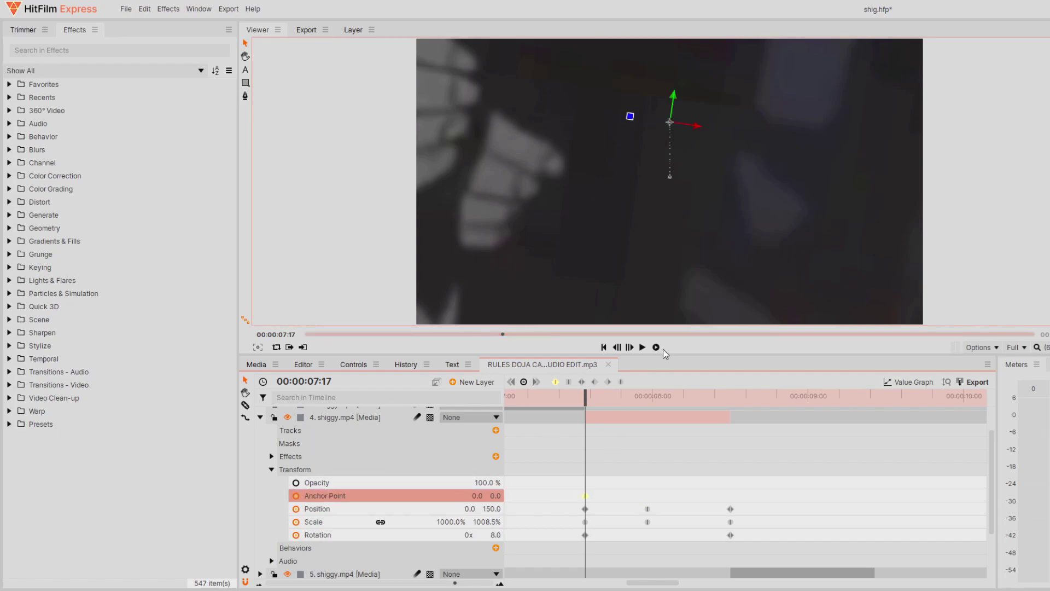
pyautogui.moveTo(573, 213); pyautogui.dragTo(671, 242)
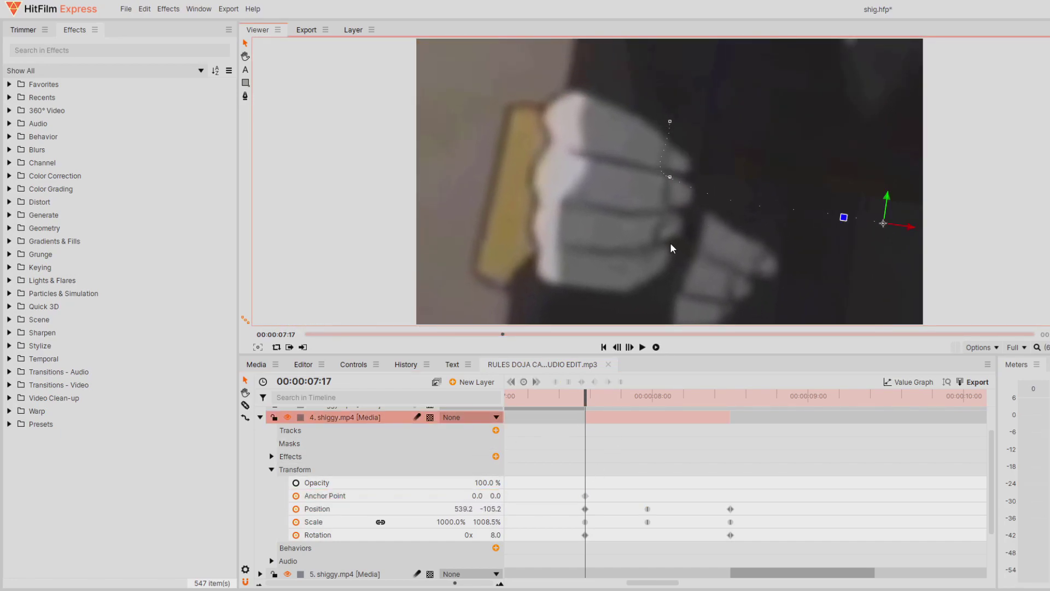
pyautogui.moveTo(585, 393)
pyautogui.mouseDown()
pyautogui.moveTo(651, 391)
pyautogui.moveTo(588, 396)
pyautogui.moveTo(585, 408)
pyautogui.mouseUp()
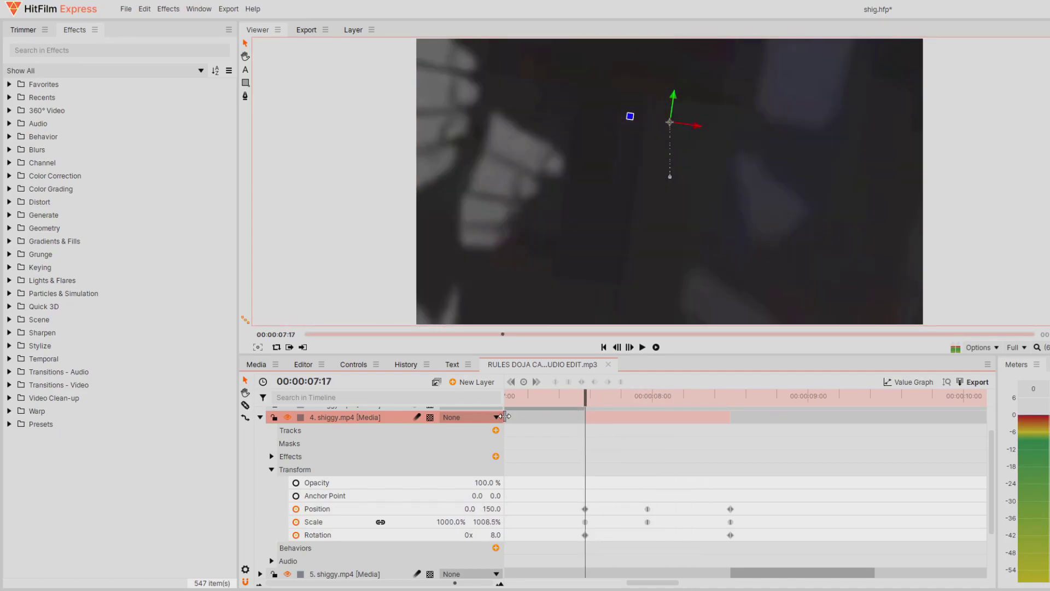
# - Start keyframing layer 4's anchor point at 00:00:07:17 and move the playhead to 00:00:08:15
pyautogui.click(296, 495)
pyautogui.click(730, 408)
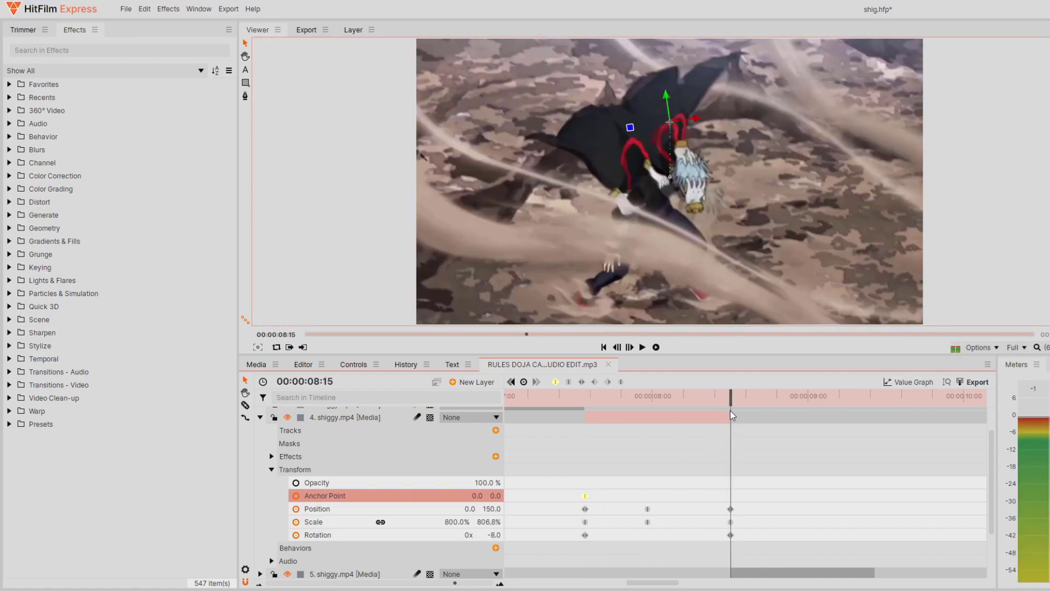
# - Try to shift layer 4 downward in the viewer near the clip's end and undo the changes
pyautogui.click(532, 384)
pyautogui.moveTo(670, 267); pyautogui.dragTo(671, 298)
pyautogui.moveTo(731, 395)
pyautogui.mouseDown()
pyautogui.moveTo(602, 399)
pyautogui.moveTo(728, 408)
pyautogui.mouseUp()
pyautogui.moveTo(730, 494); pyautogui.dragTo(726, 494)
pyautogui.moveTo(720, 243); pyautogui.dragTo(719, 307)
pyautogui.hotkey('ctrl', 'z')
pyautogui.hotkey('ctrl', 'z')
pyautogui.hotkey('ctrl', 'z')
# - Add an anchor point keyframe with a vertical value of 160 at 00:00:08:15 on layer 4 and save the project
pyautogui.click(366, 493)
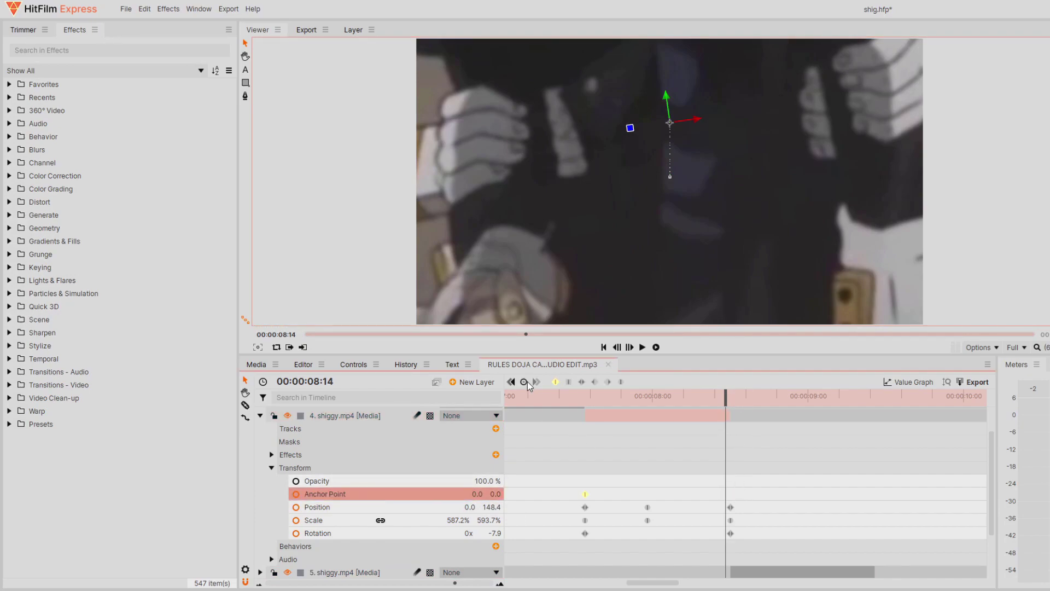
pyautogui.moveTo(494, 494); pyautogui.dragTo(582, 494)
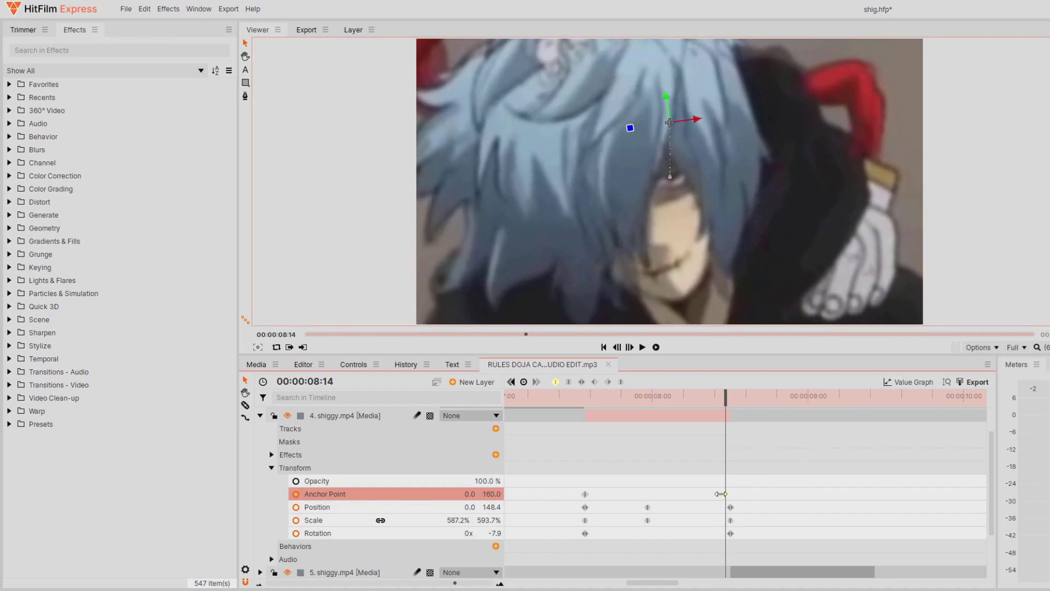
pyautogui.moveTo(724, 491); pyautogui.dragTo(734, 494)
pyautogui.moveTo(721, 400); pyautogui.dragTo(564, 400)
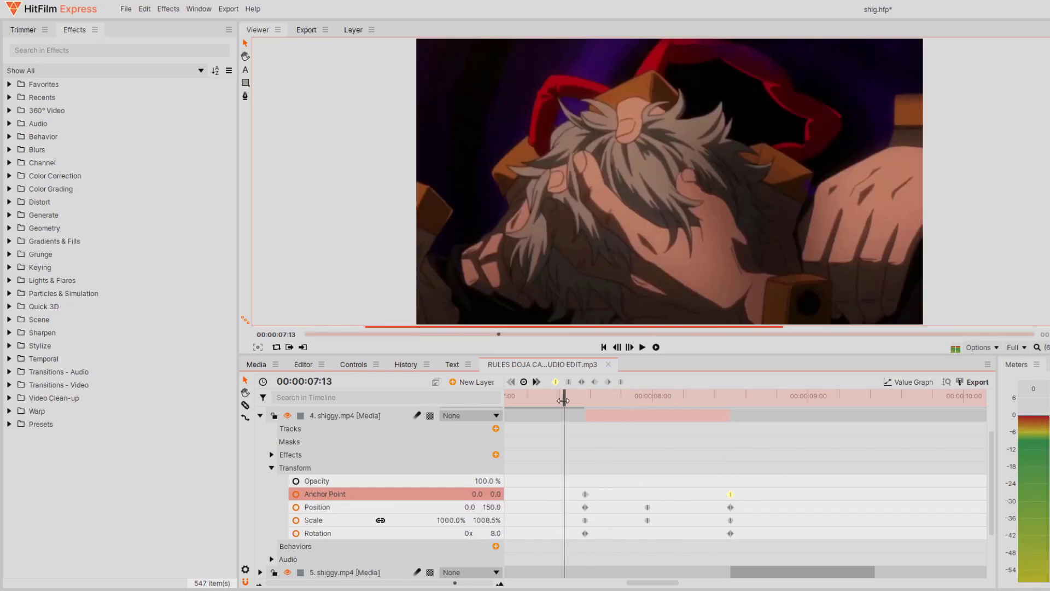
pyautogui.press('space')
pyautogui.press('space')
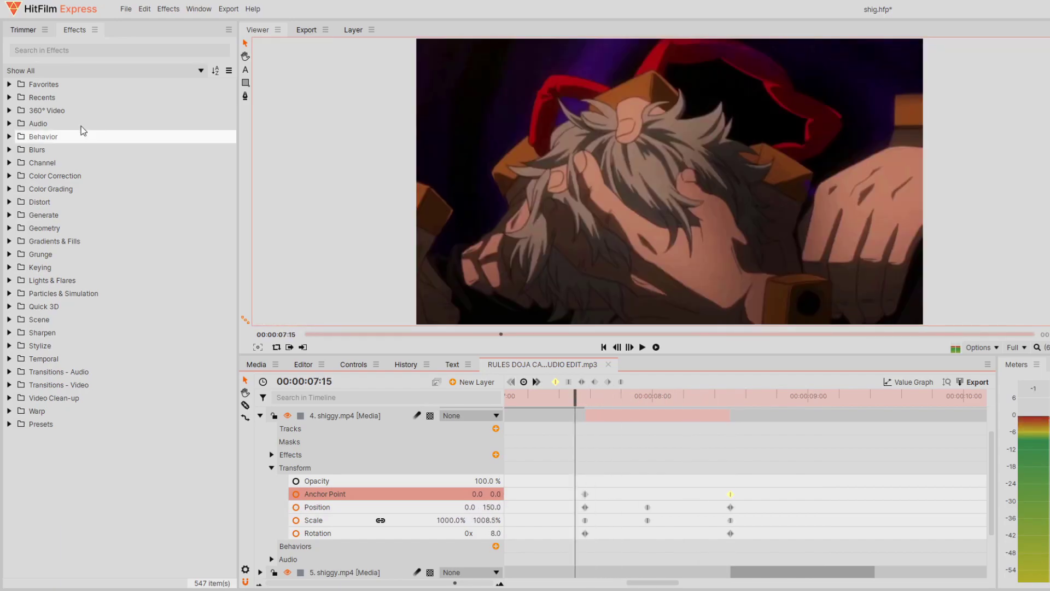
pyautogui.hotkey('ctrl', 's')
# - Play layer 4's transition repeatedly to check the anchor point movement into the next clip
pyautogui.click(657, 347)
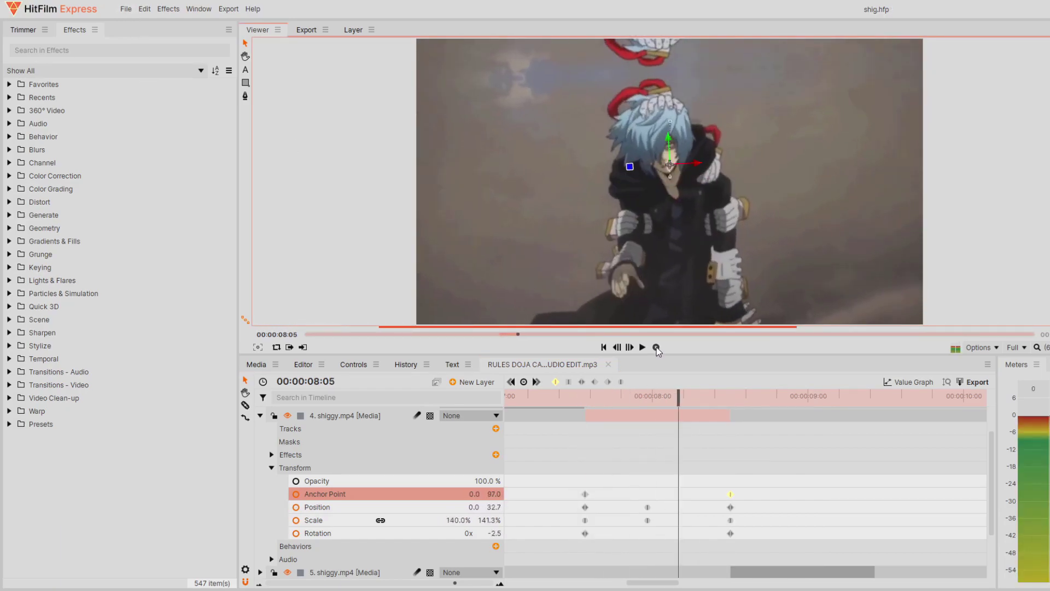
pyautogui.click(501, 334)
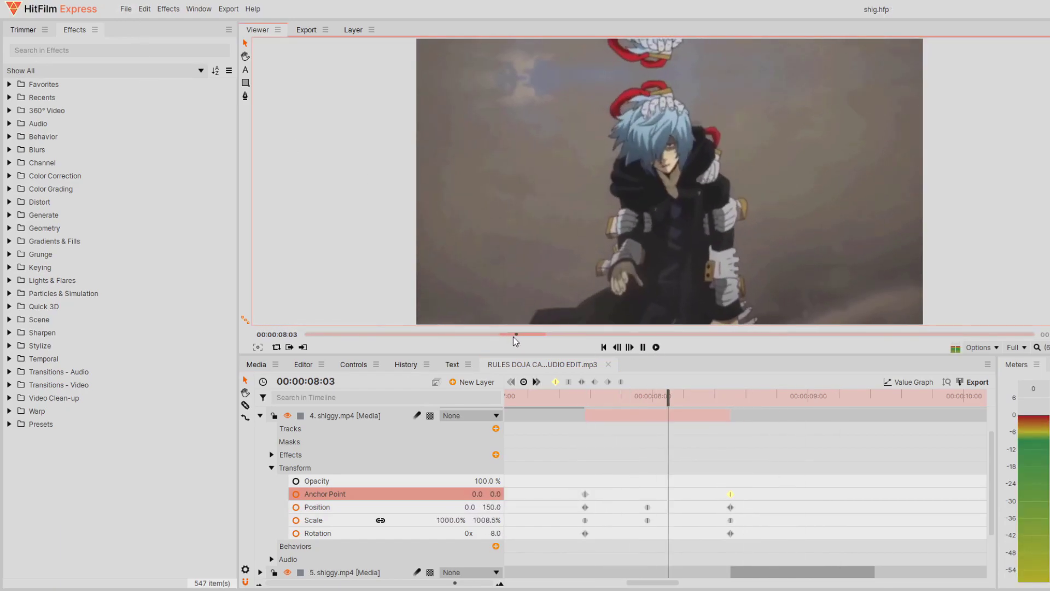
pyautogui.click(501, 334)
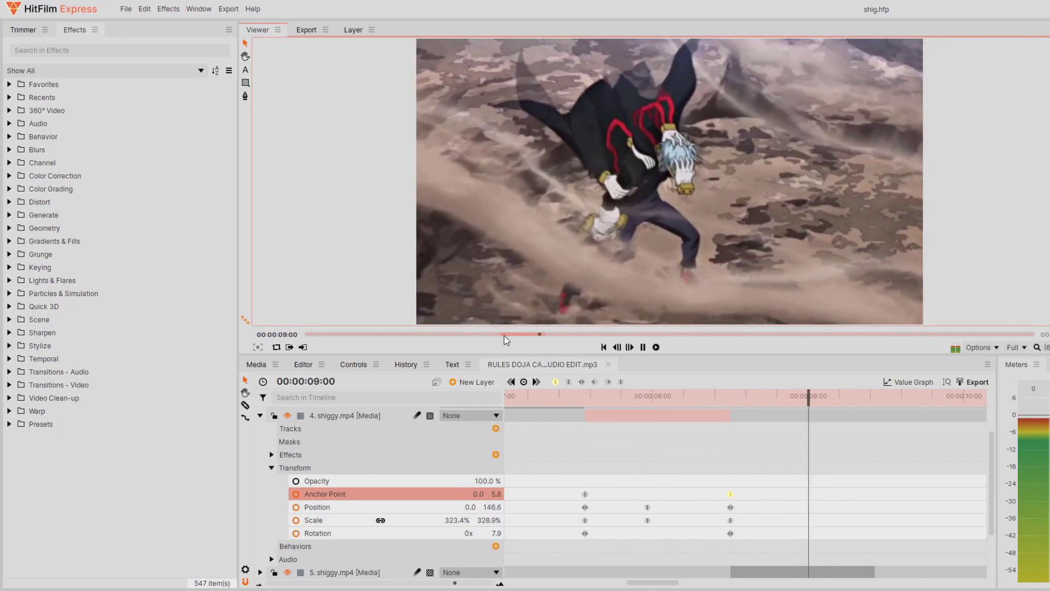
pyautogui.click(495, 335)
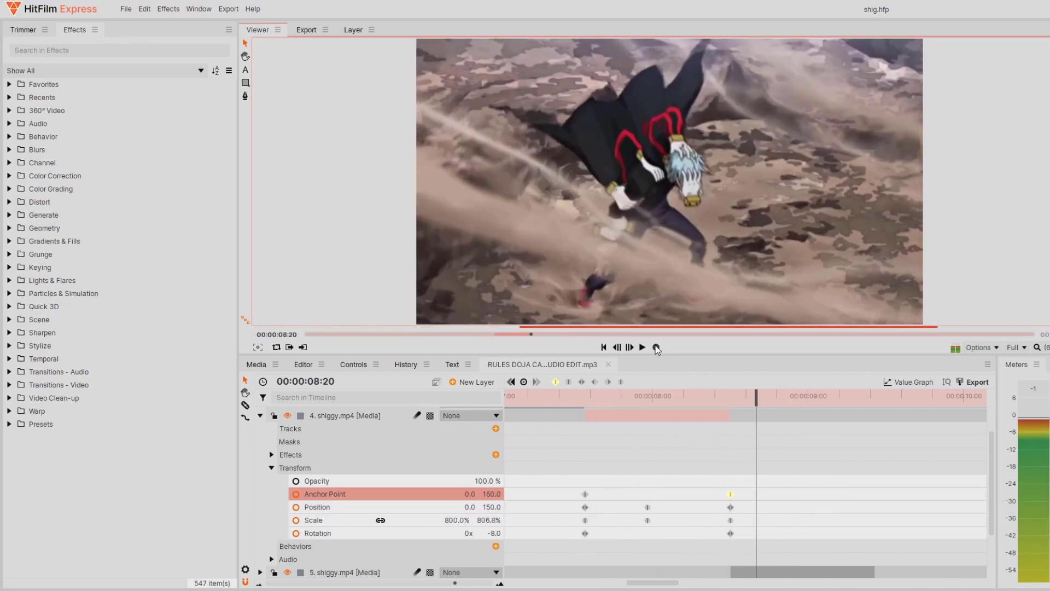
pyautogui.click(496, 334)
pyautogui.press('space')
pyautogui.click(498, 335)
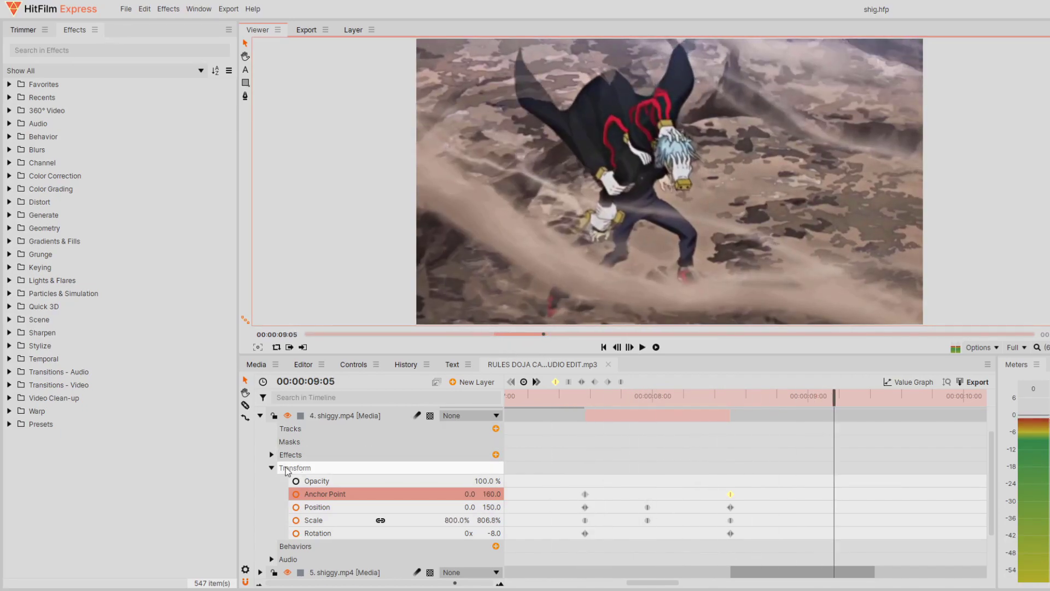
# - Collapse layer 4, expand layer 5's transform properties and add a scale keyframe at 00:00:08:25
pyautogui.click(261, 415)
pyautogui.moveTo(767, 403); pyautogui.dragTo(729, 397)
pyautogui.click(350, 465)
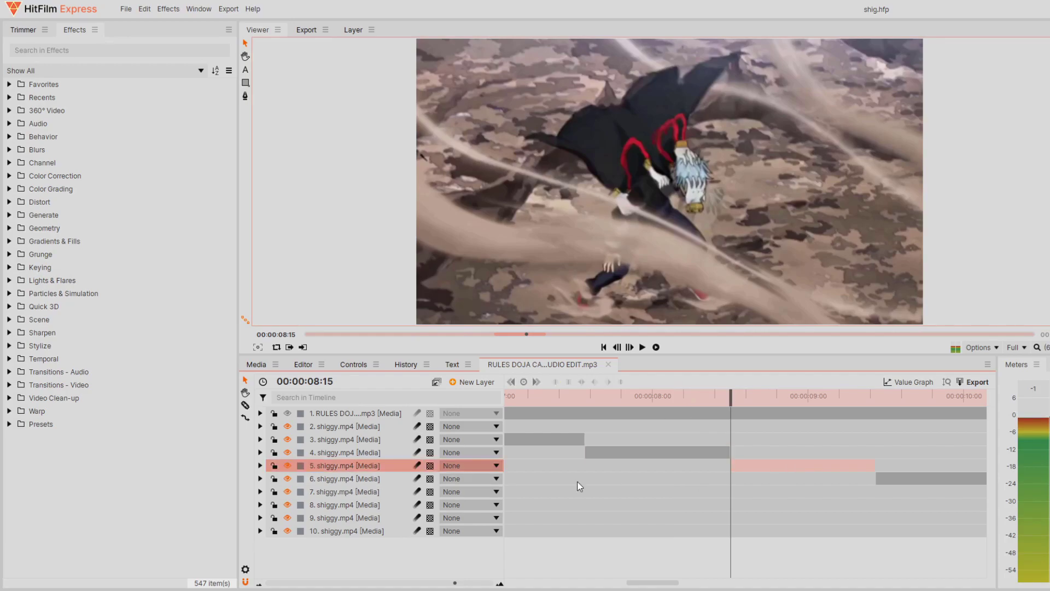
pyautogui.click(260, 466)
pyautogui.scroll(-1, 449, 541)
pyautogui.moveTo(738, 398); pyautogui.dragTo(791, 406)
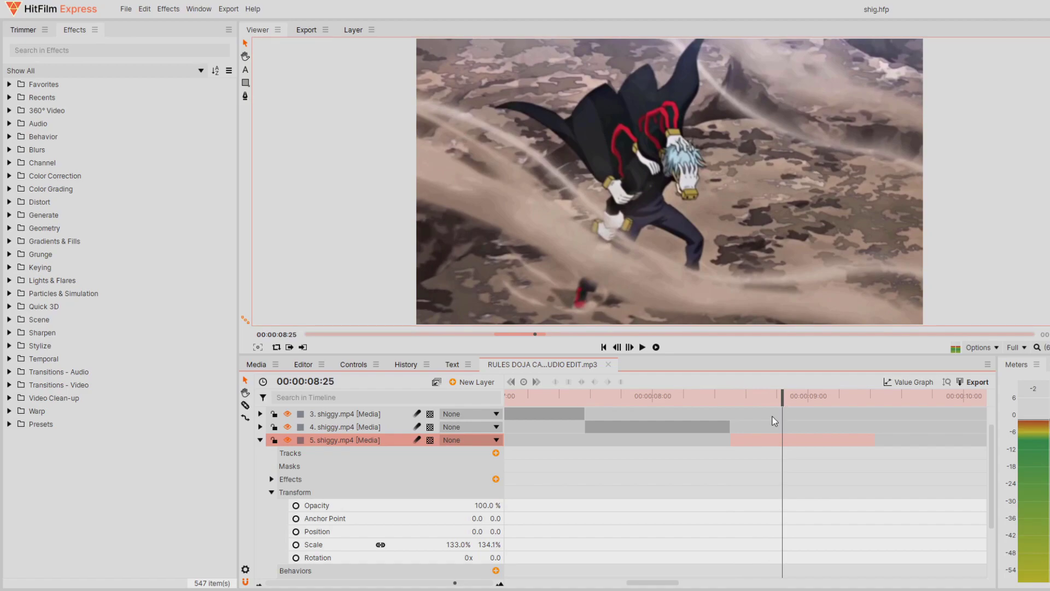
pyautogui.click(296, 545)
# - Try a 20% scale keyframe just before the start of layer 5 and remove it
pyautogui.moveTo(782, 400); pyautogui.dragTo(726, 401)
pyautogui.write('20')
pyautogui.press('Return')
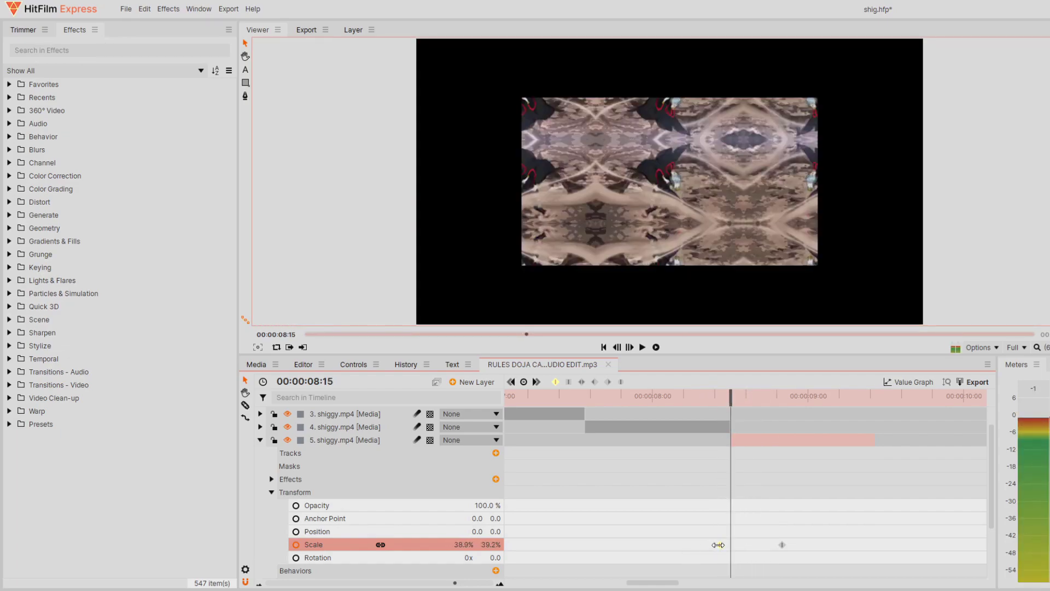
pyautogui.moveTo(718, 545); pyautogui.dragTo(727, 545)
pyautogui.moveTo(460, 545); pyautogui.dragTo(492, 545)
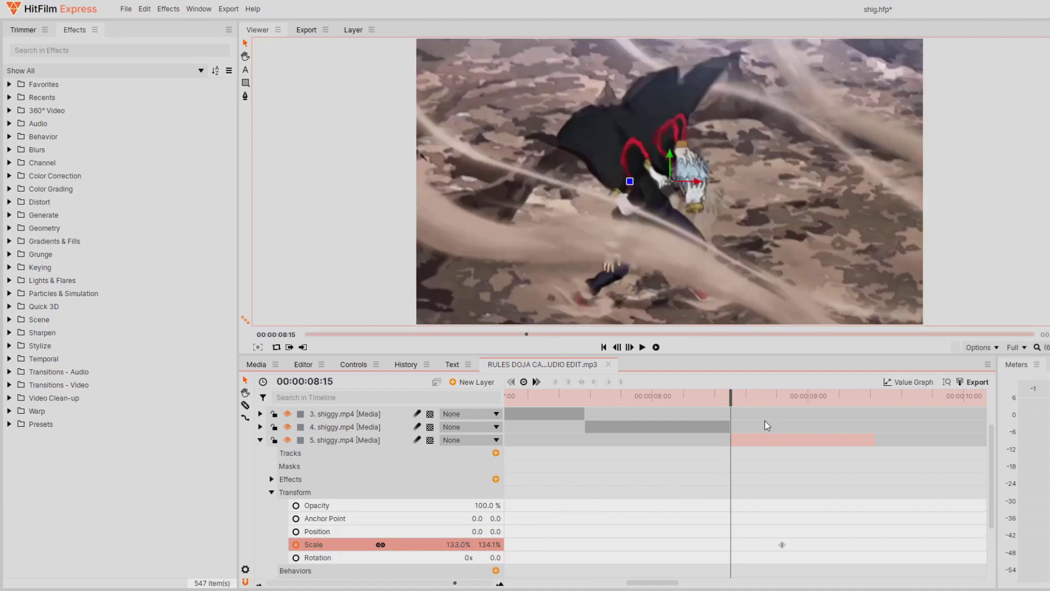
# - Set layer 5's scale to 67% at 00:00:08:15 so the tiled clip fills the frame, and save the project
pyautogui.click(725, 398)
pyautogui.moveTo(493, 545); pyautogui.dragTo(454, 545)
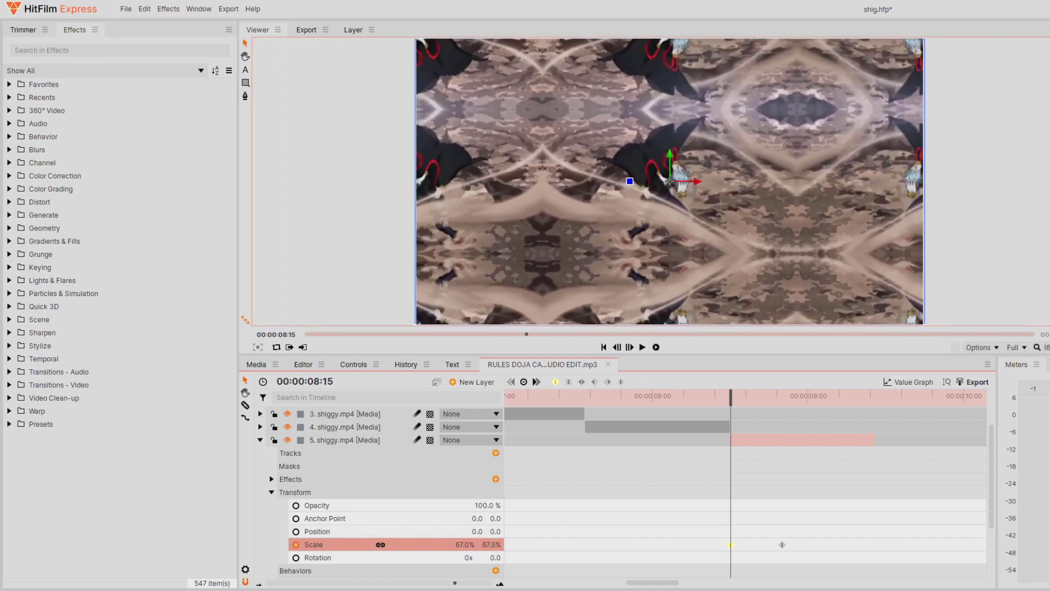
pyautogui.press('Return')
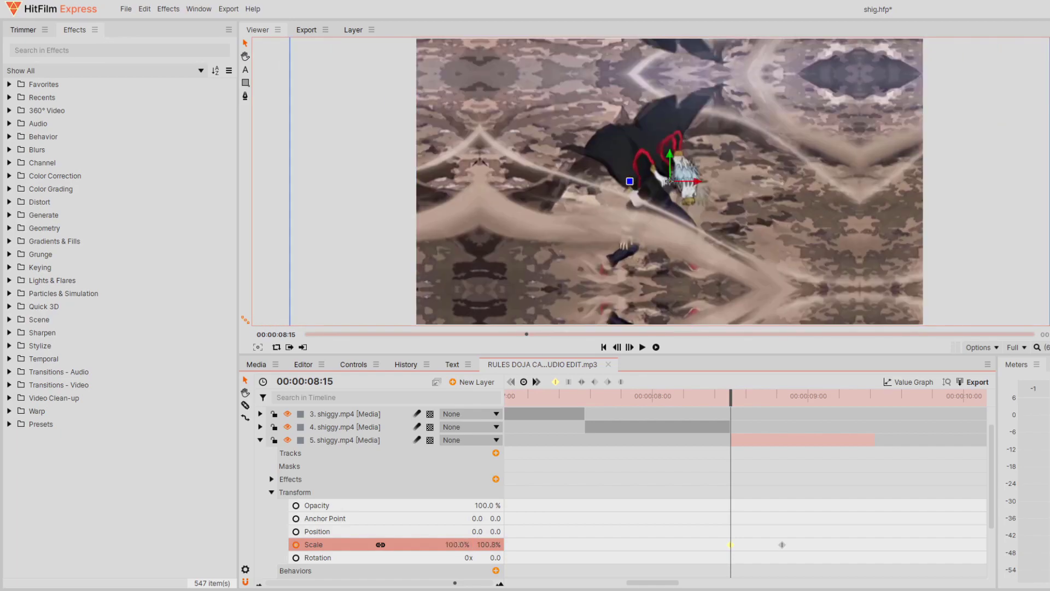
pyautogui.press('Return')
pyautogui.moveTo(463, 545); pyautogui.dragTo(472, 545)
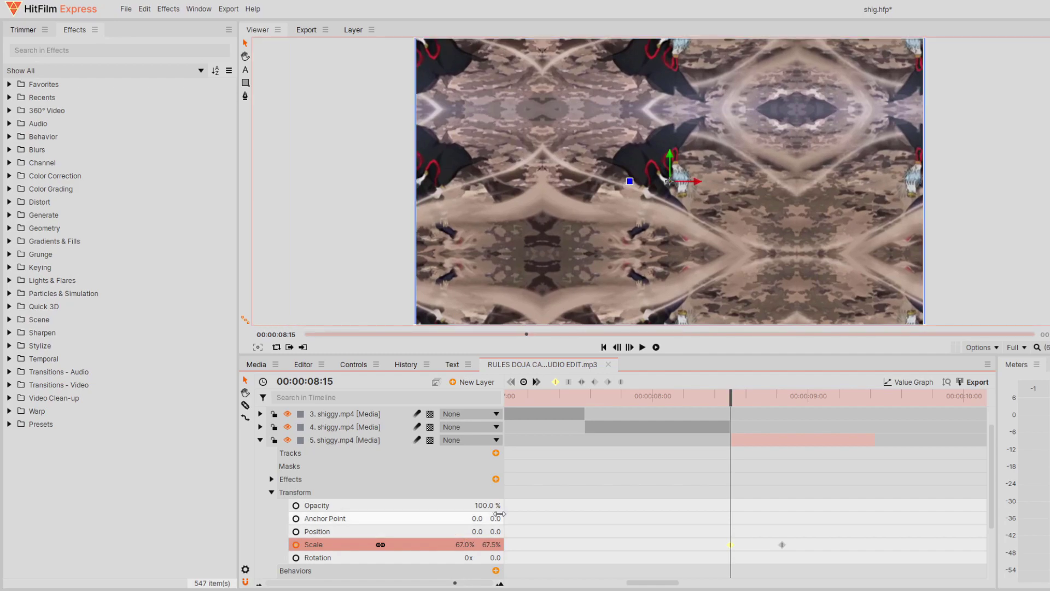
pyautogui.scroll(-1, 290, 110)
pyautogui.click(245, 56)
pyautogui.moveTo(301, 98); pyautogui.dragTo(337, 113)
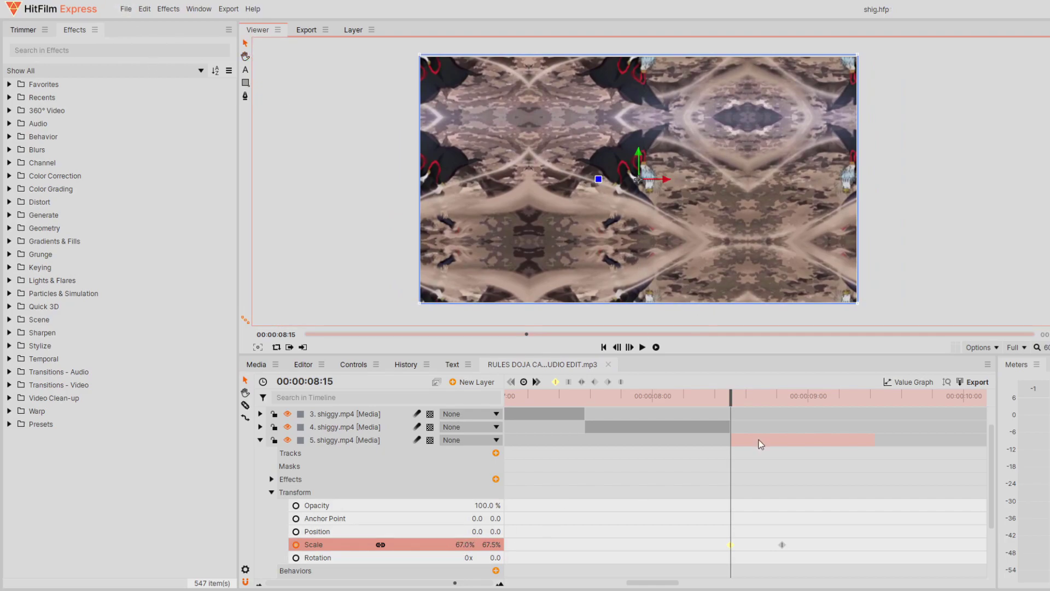
# - Shift layer 5's first scale keyframe to 00:00:08:13 and preview the cut from layer 4
pyautogui.moveTo(730, 395); pyautogui.dragTo(582, 393)
pyautogui.click(656, 348)
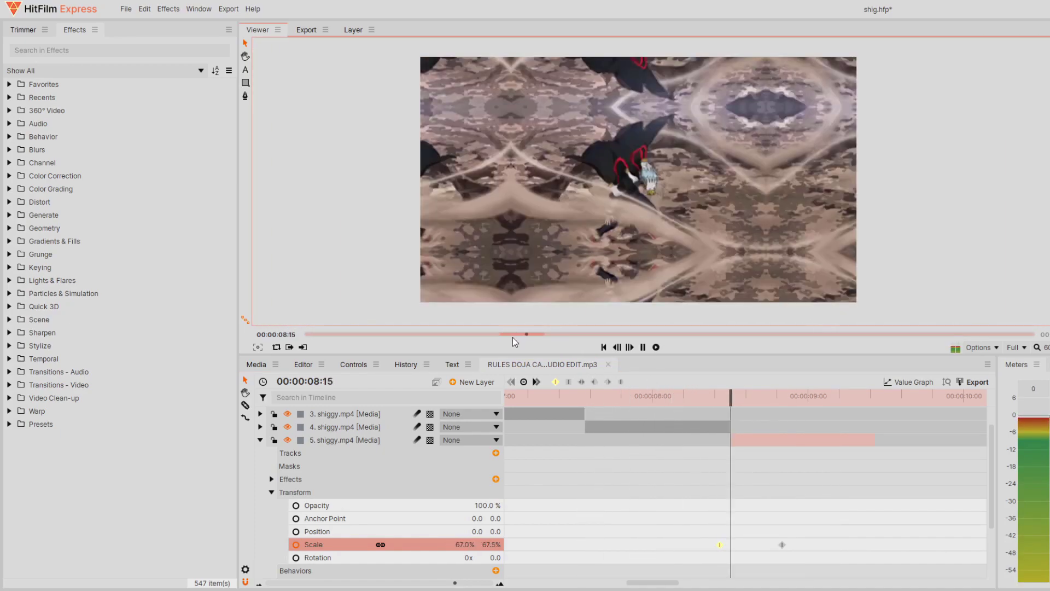
pyautogui.click(774, 403)
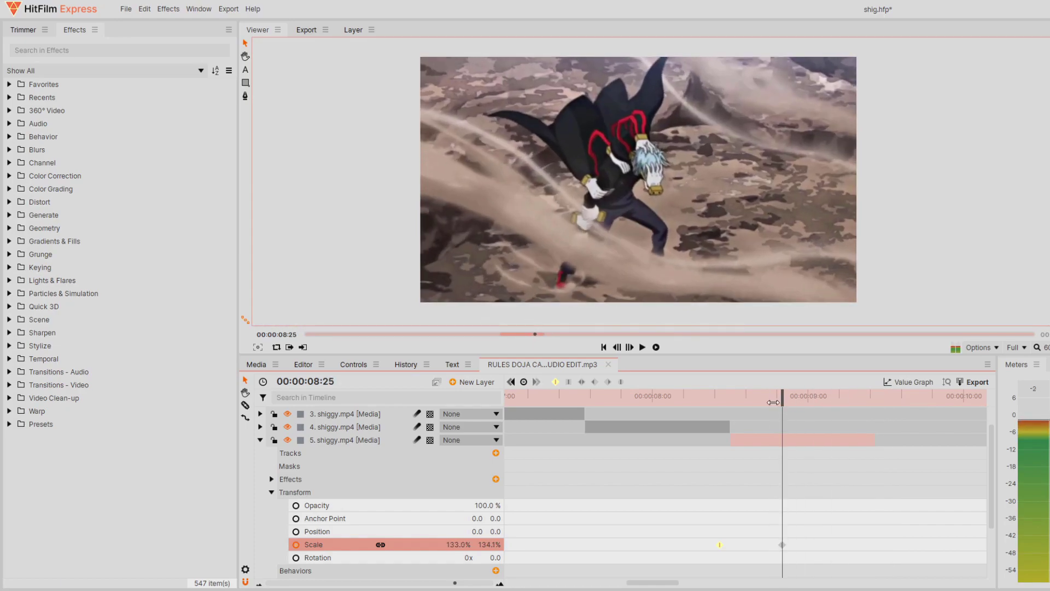
# - Add a third scale keyframe to layer 5 and place it at 00:00:09:06
pyautogui.moveTo(795, 392); pyautogui.dragTo(883, 409)
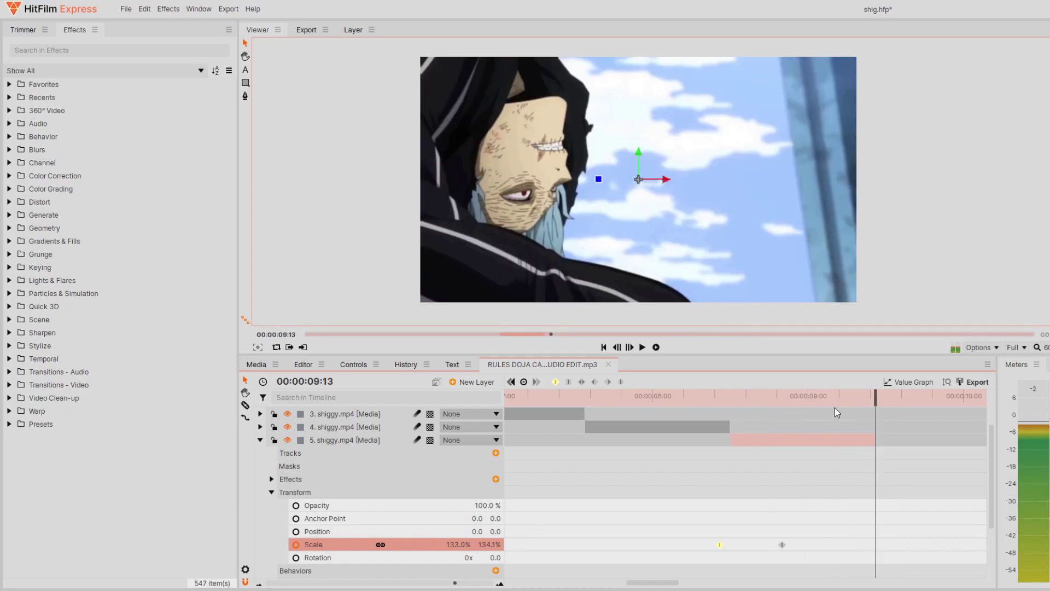
pyautogui.click(523, 381)
pyautogui.click(836, 402)
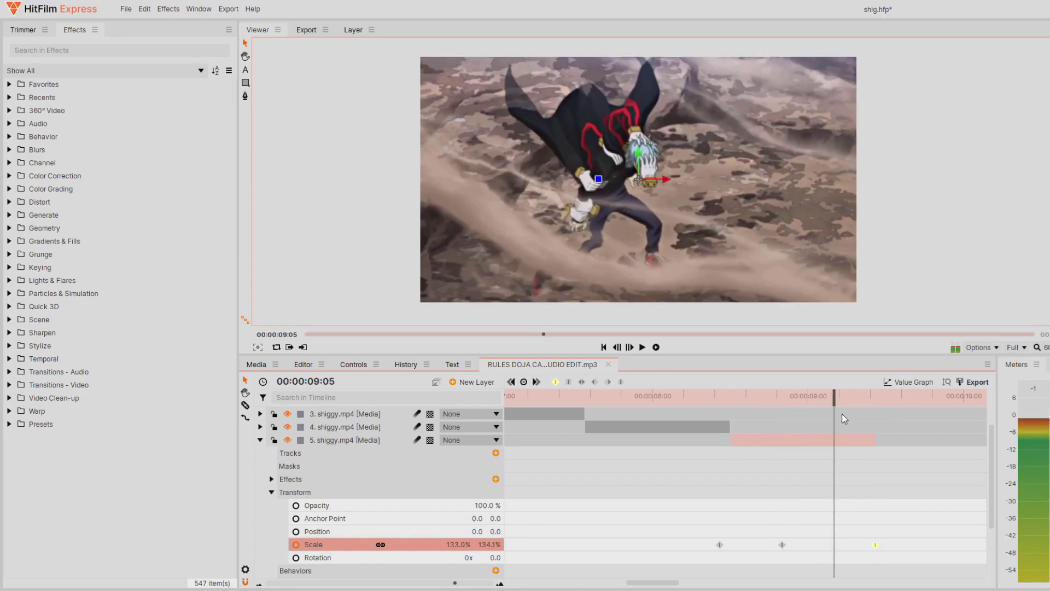
pyautogui.moveTo(830, 400)
pyautogui.mouseDown()
pyautogui.moveTo(786, 405)
pyautogui.moveTo(823, 409)
pyautogui.mouseUp()
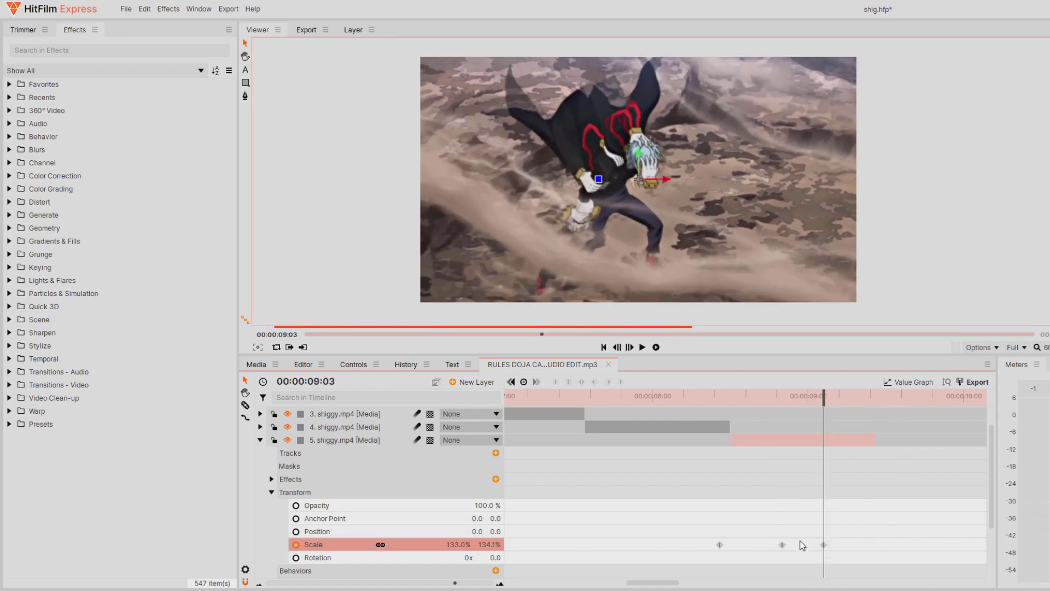
# - Set layer 5's scale to 800% at 00:00:08:25 and save the project
pyautogui.moveTo(825, 396); pyautogui.dragTo(786, 401)
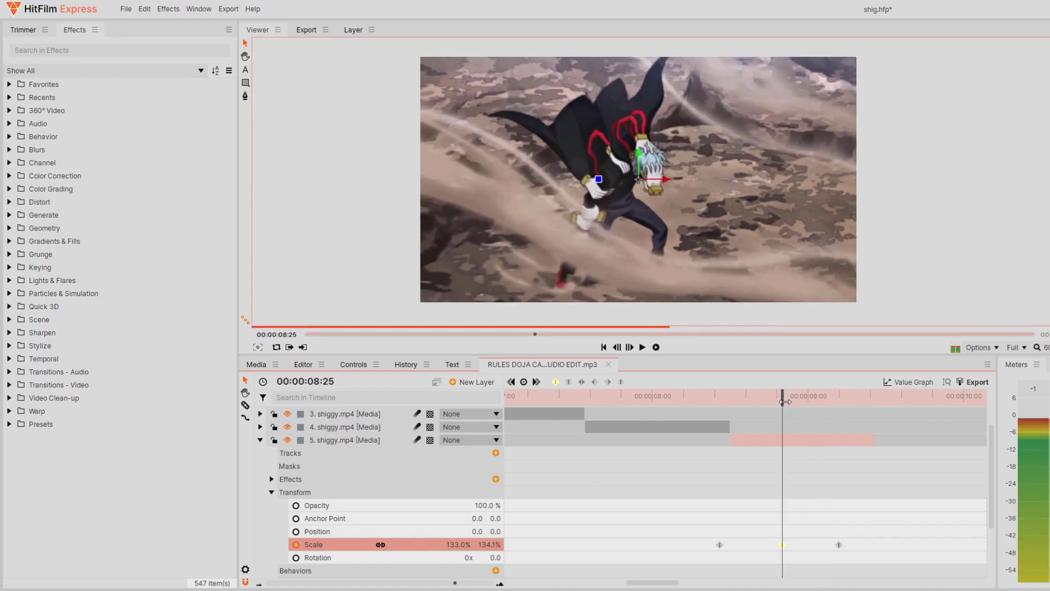
pyautogui.write('0')
pyautogui.press('Return')
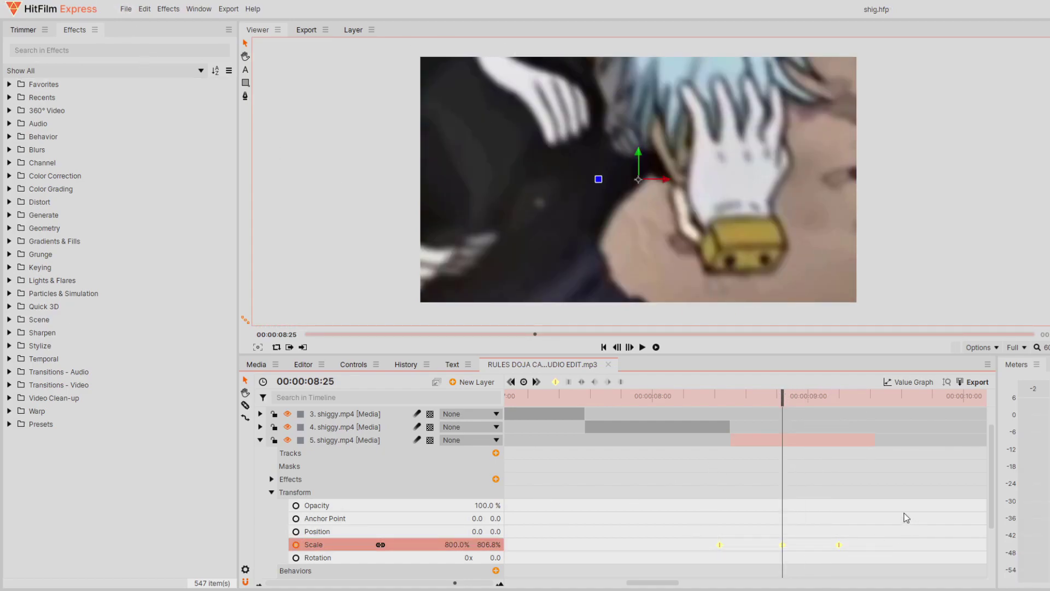
# - Make all three of layer 5's scale keyframes smooth and preview the transition from layer 4
pyautogui.moveTo(784, 401); pyautogui.dragTo(560, 397)
pyautogui.click(657, 348)
pyautogui.click(661, 346)
pyautogui.moveTo(909, 398); pyautogui.dragTo(570, 393)
pyautogui.press('space')
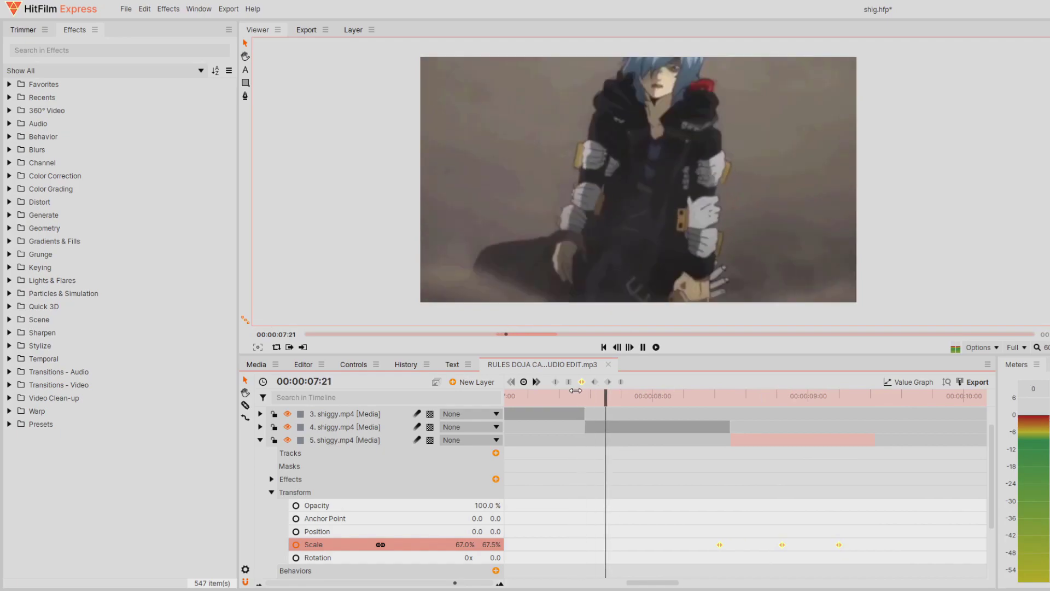
pyautogui.click(498, 335)
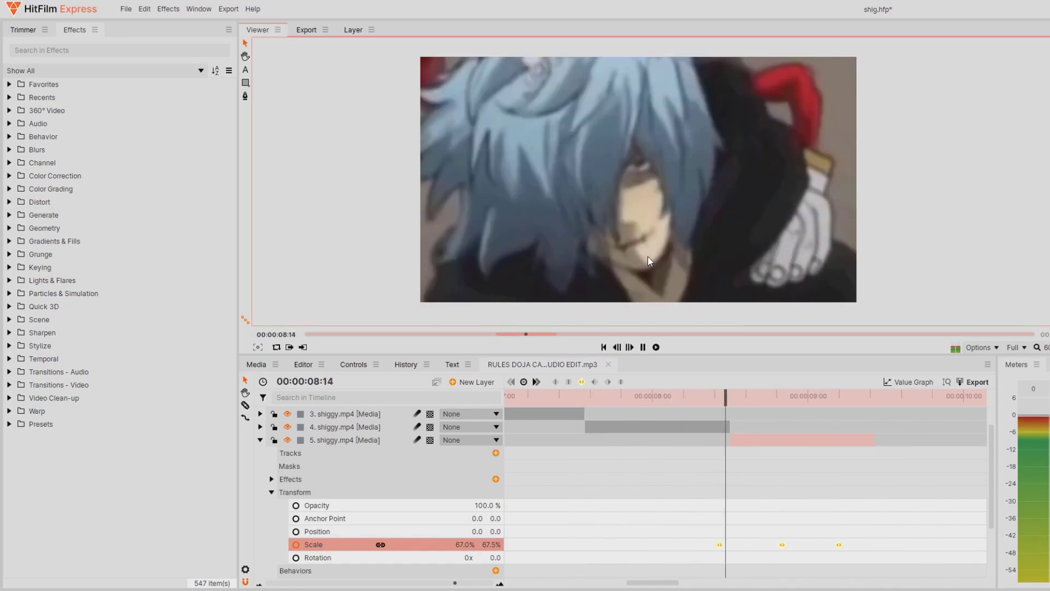
# - Reshape layer 5's scale value curve so it stays high after the peak and drops steeply into the last keyframe, and preview it
pyautogui.press('space')
pyautogui.moveTo(893, 403); pyautogui.dragTo(855, 418)
pyautogui.click(890, 381)
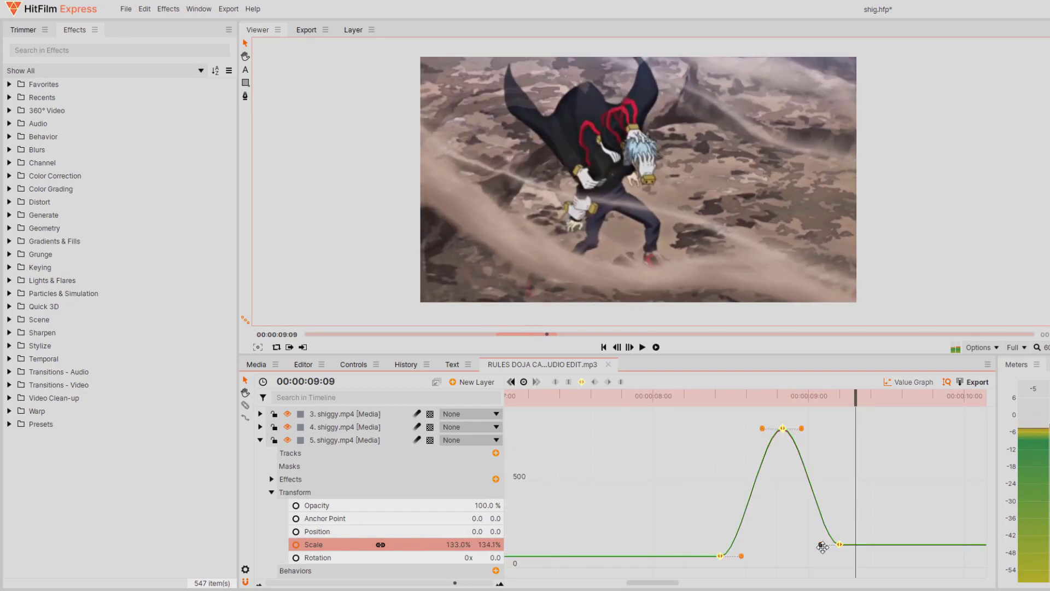
pyautogui.moveTo(824, 548); pyautogui.dragTo(848, 557)
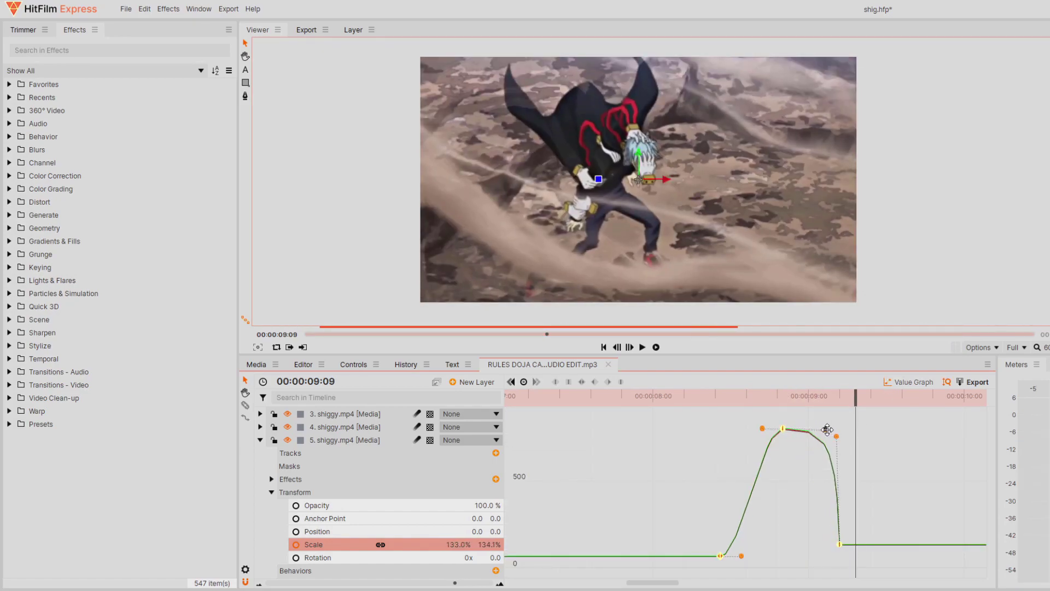
pyautogui.moveTo(804, 400); pyautogui.dragTo(619, 392)
pyautogui.click(656, 347)
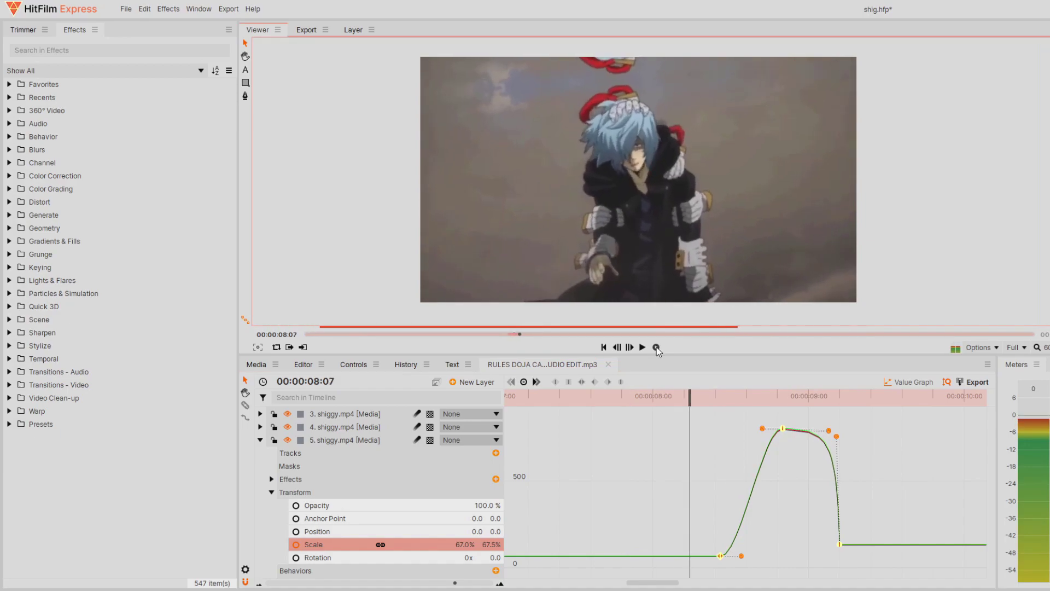
# - Rework the scale curve's handles for a steep rise, a quick drop and a long ease into the last keyframe, and preview it
pyautogui.moveTo(836, 436); pyautogui.dragTo(787, 549)
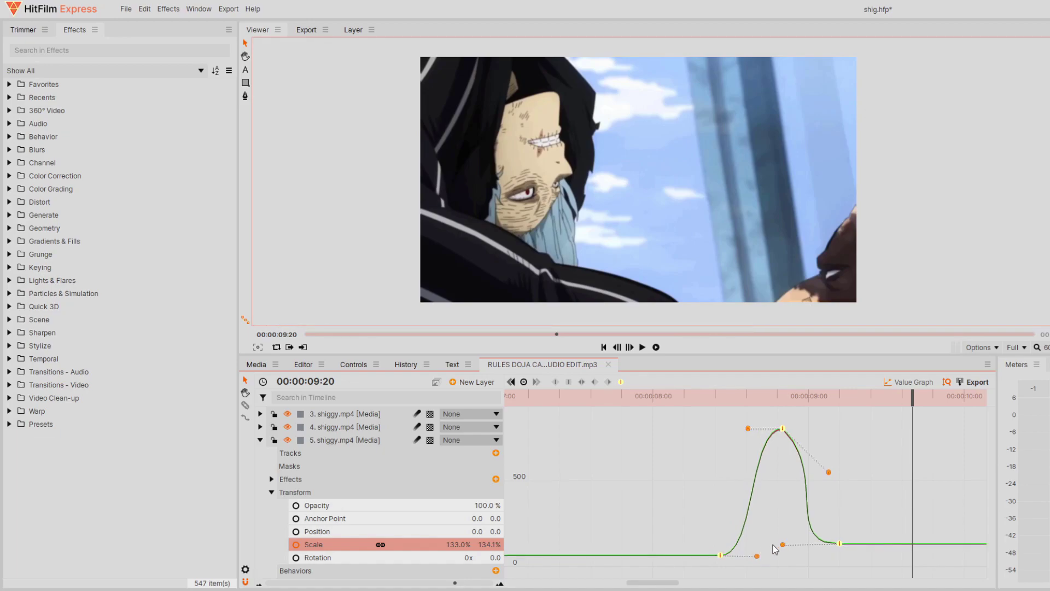
pyautogui.click(656, 347)
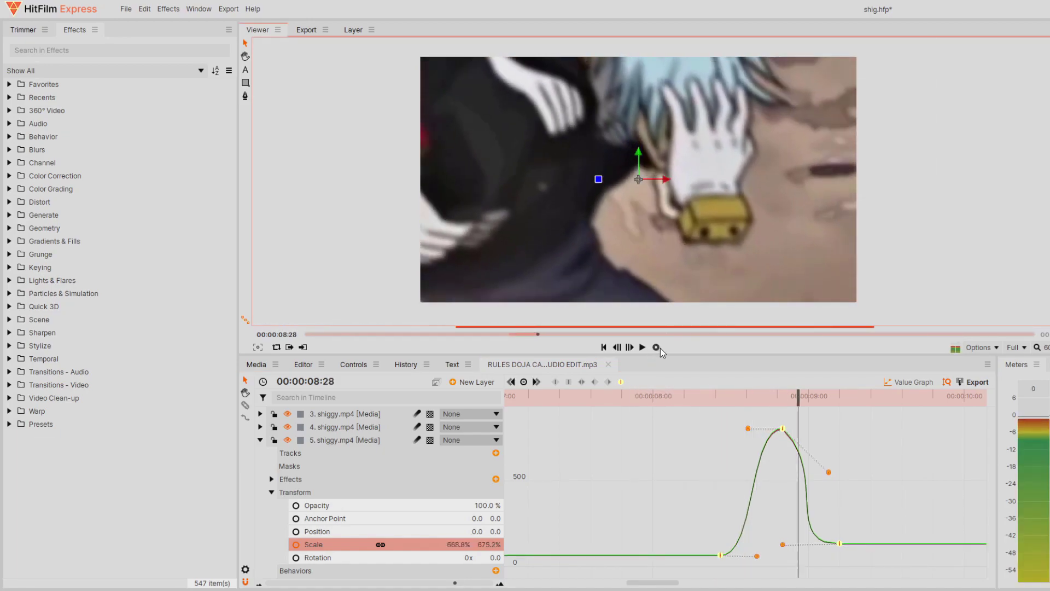
pyautogui.click(511, 334)
pyautogui.click(642, 347)
pyautogui.click(905, 382)
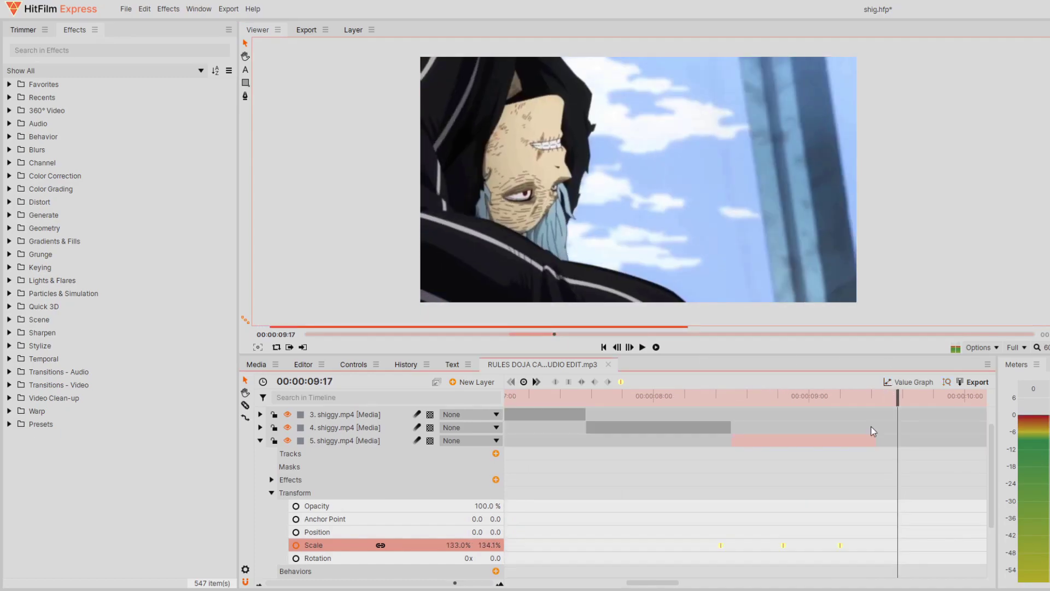
# - Move layer 5's last scale keyframe to the clip's end at 00:00:09:13, save the project and preview the transition
pyautogui.moveTo(857, 546); pyautogui.dragTo(846, 545)
pyautogui.moveTo(902, 398); pyautogui.dragTo(880, 400)
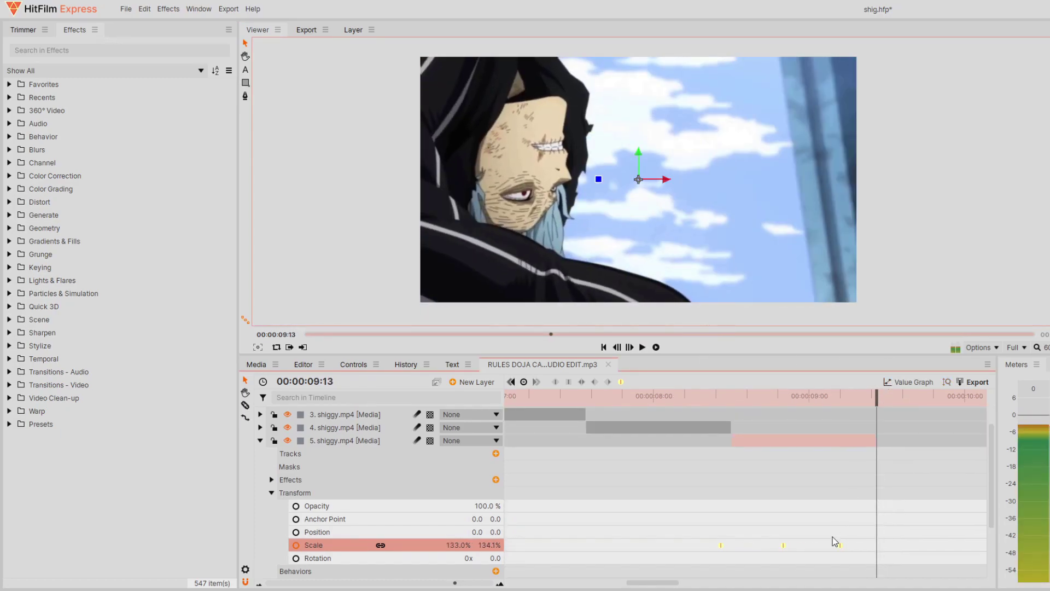
pyautogui.hotkey('ctrl', 'z')
pyautogui.click(856, 543)
pyautogui.moveTo(841, 546); pyautogui.dragTo(871, 546)
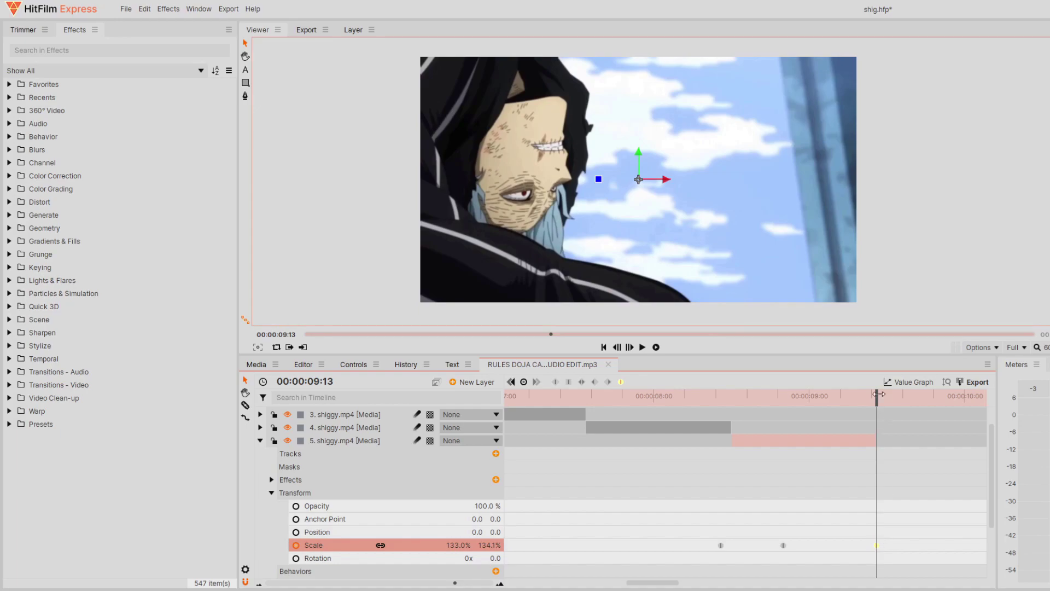
pyautogui.click(656, 347)
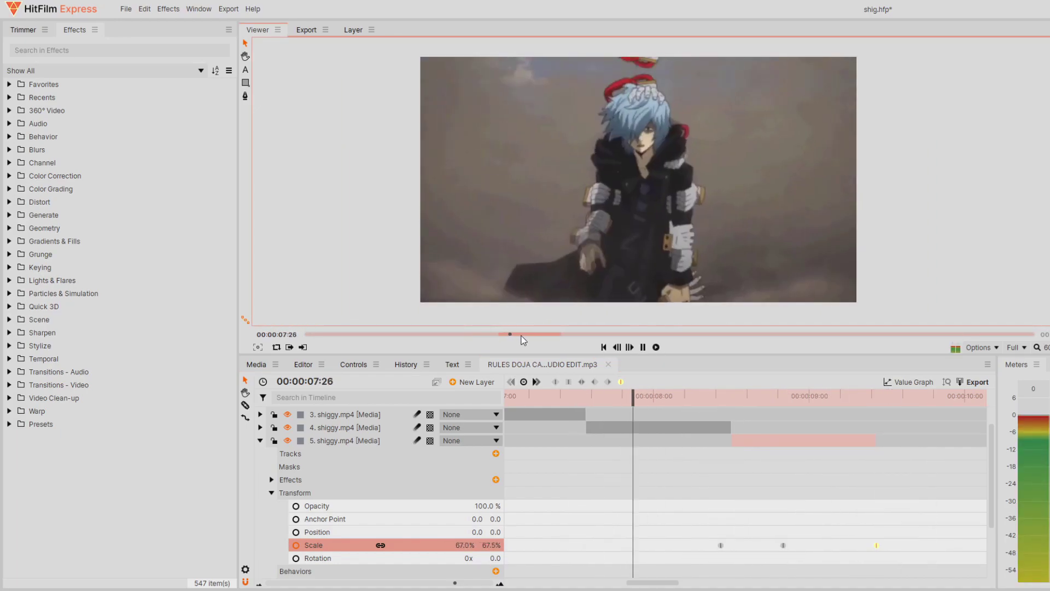
pyautogui.press('space')
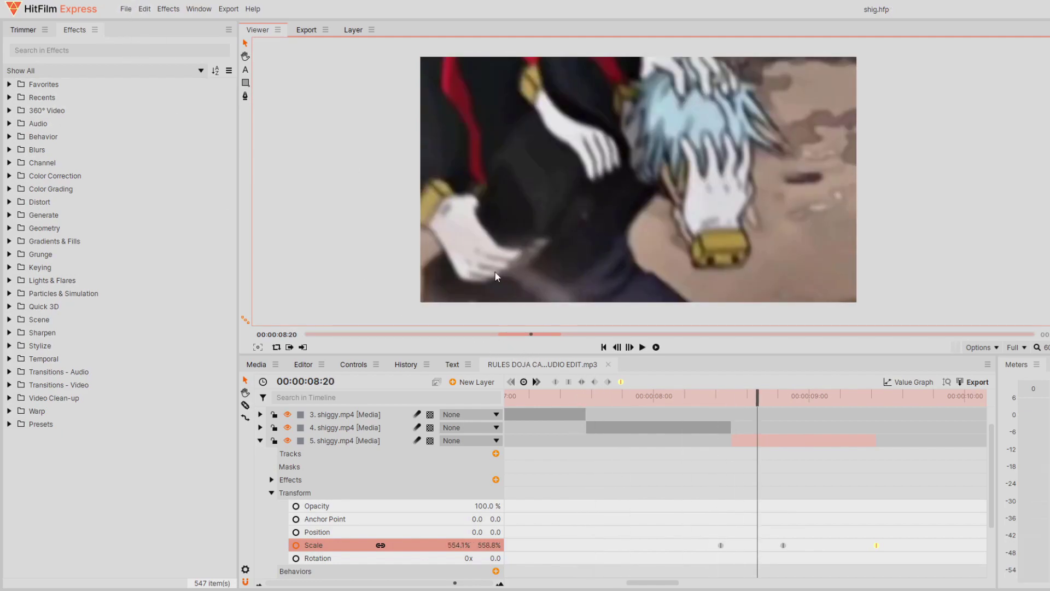
pyautogui.click(481, 334)
pyautogui.click(656, 347)
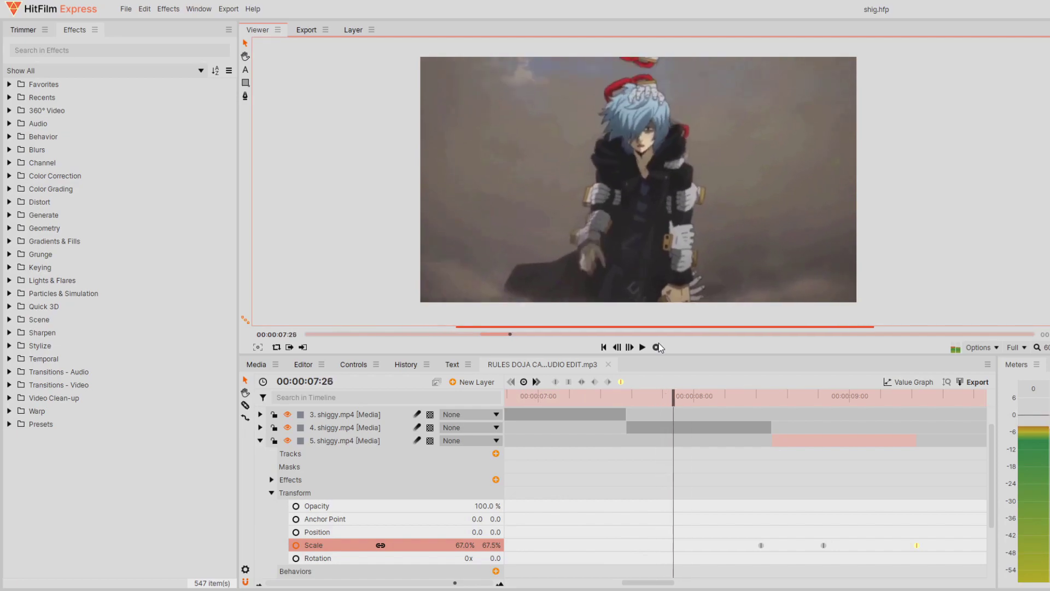
pyautogui.click(481, 334)
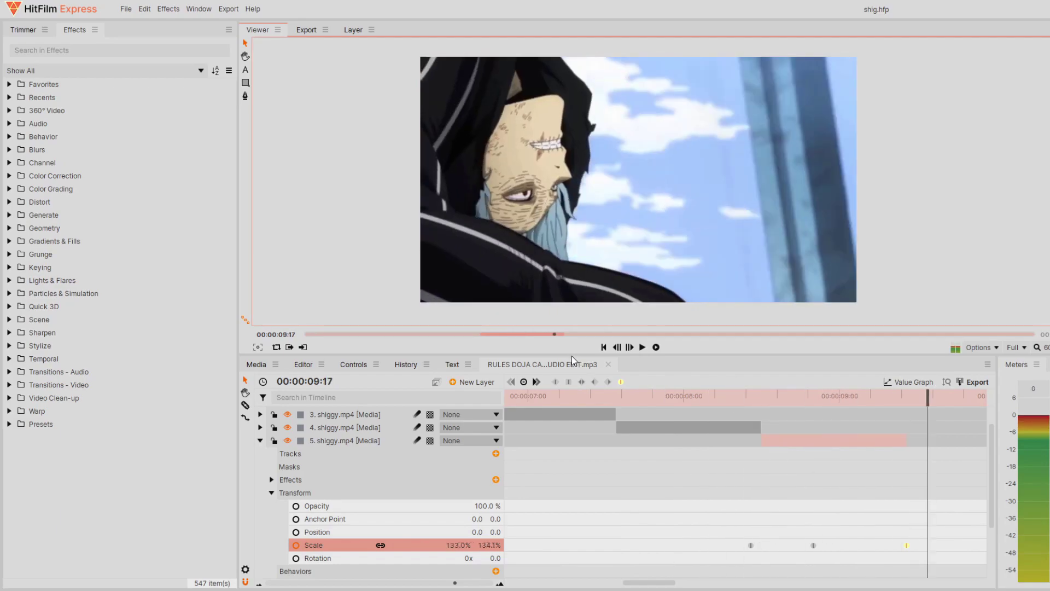
pyautogui.click(482, 334)
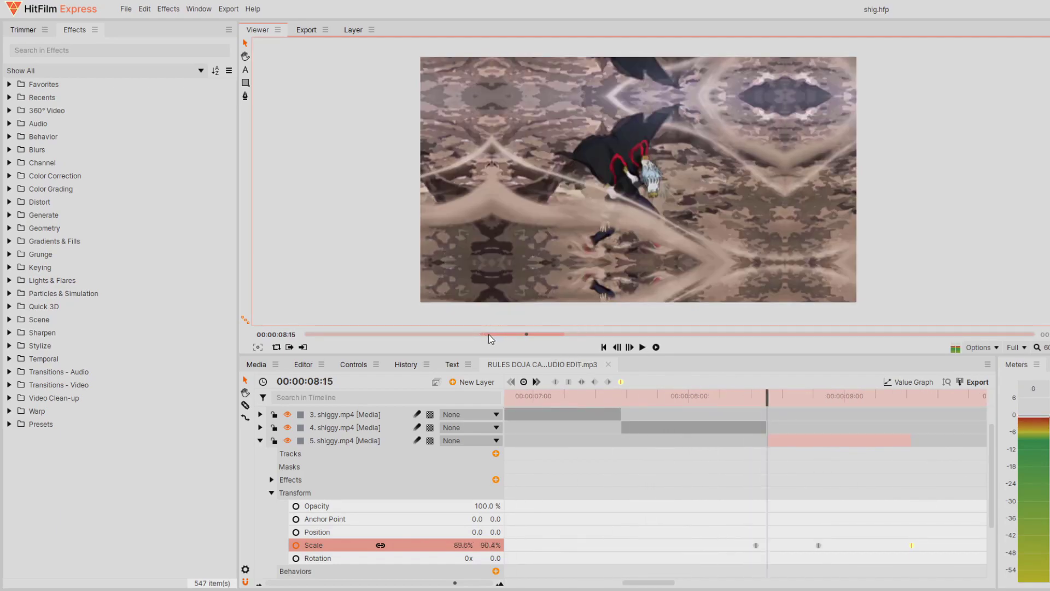
# - Shift layer 5's first scale keyframe earlier to 00:00:08:12 and preview the cut from layer 4
pyautogui.moveTo(494, 333); pyautogui.dragTo(526, 333)
pyautogui.moveTo(767, 399); pyautogui.dragTo(689, 394)
pyautogui.click(643, 347)
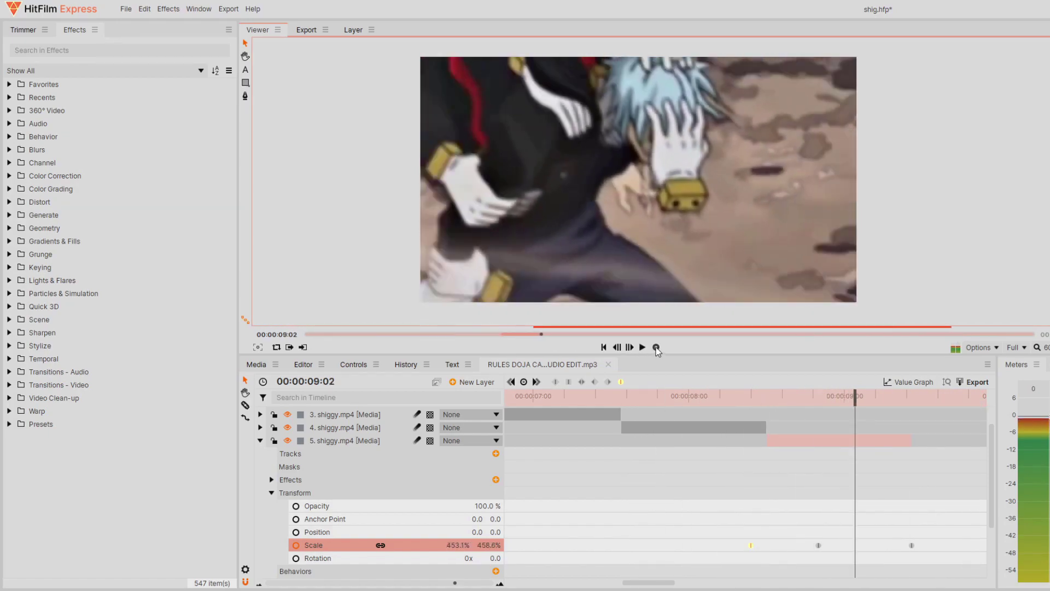
pyautogui.click(504, 334)
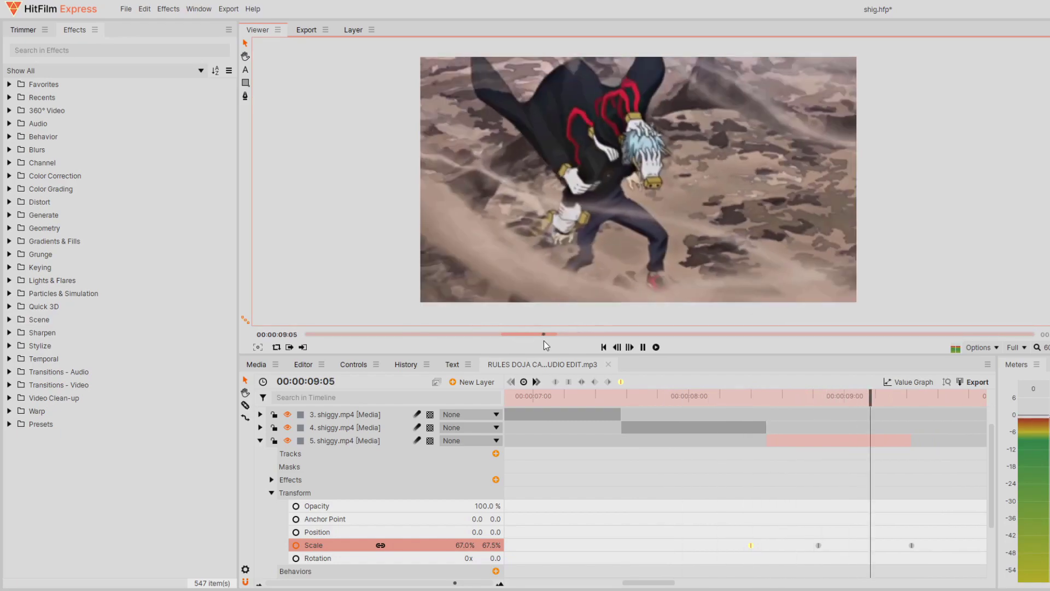
pyautogui.press('space')
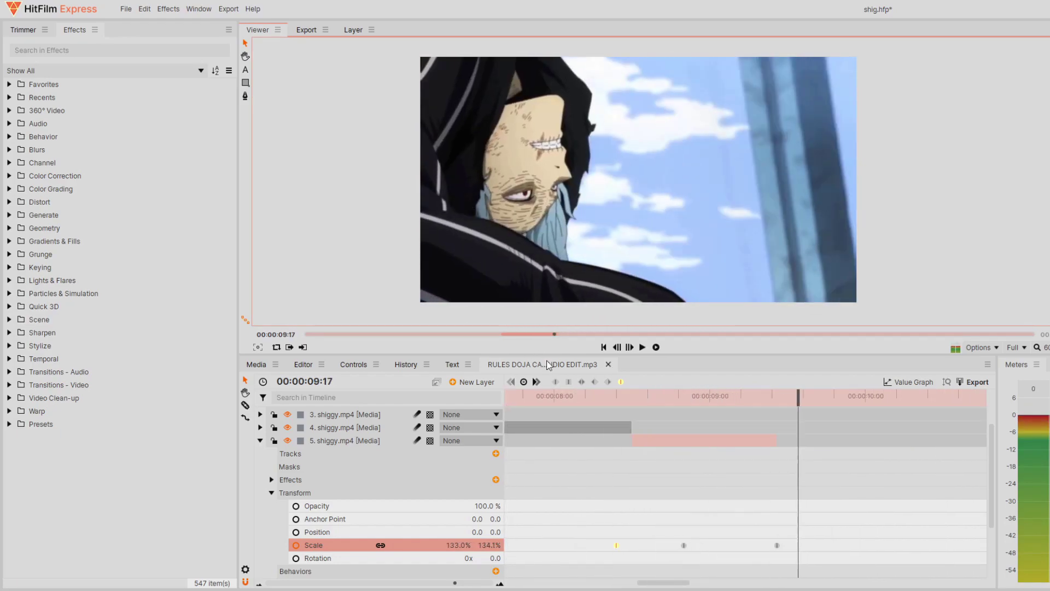
# - Set layer 5's scale to 1000% at the middle keyframe, 00:00:08:25, then save the project and preview the edit
pyautogui.moveTo(798, 405); pyautogui.dragTo(683, 421)
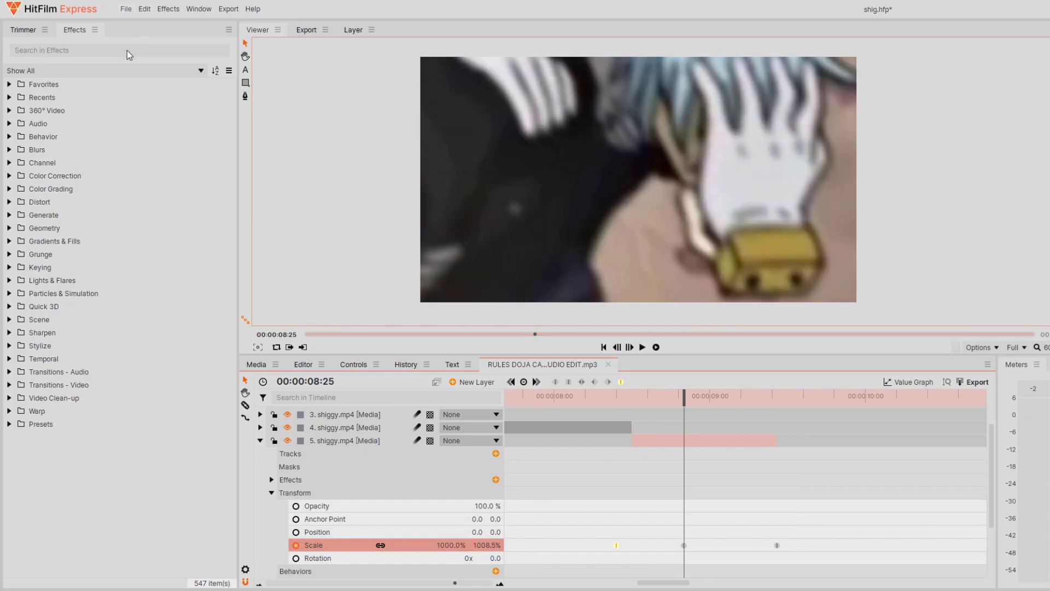
pyautogui.press('space')
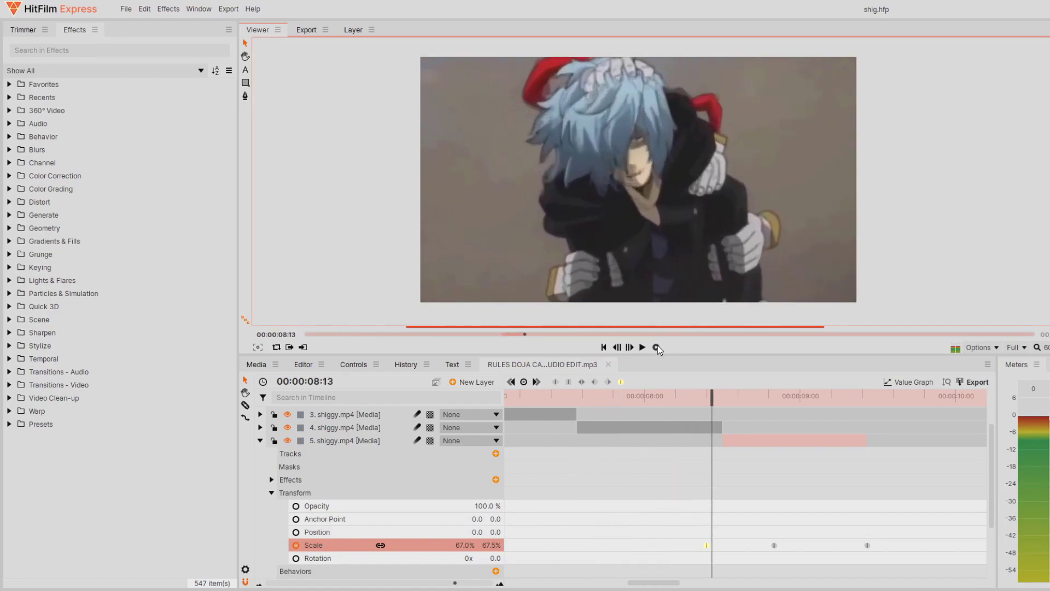
pyautogui.click(657, 347)
pyautogui.click(503, 335)
pyautogui.press('space')
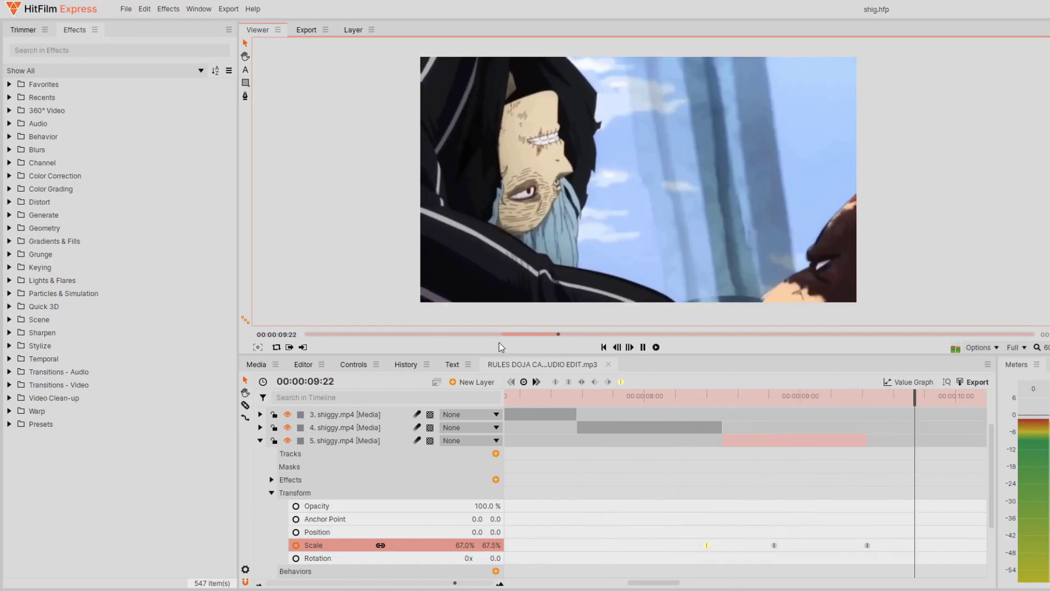
pyautogui.click(423, 334)
pyautogui.click(656, 347)
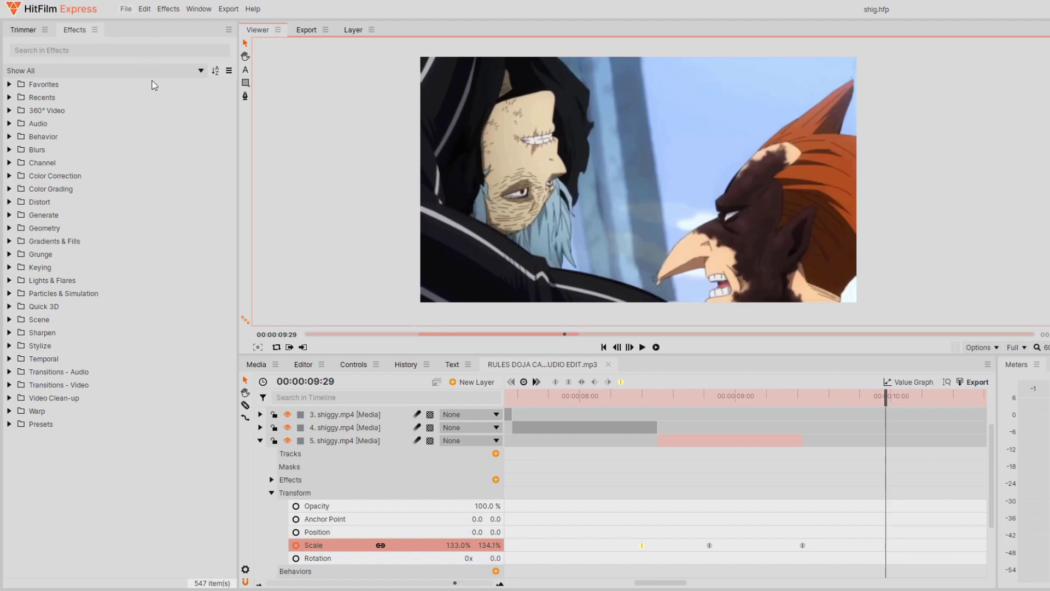
# - Add rotation and position keyframes to layer 5 at the clip's start, 00:00:08:15
pyautogui.moveTo(880, 396); pyautogui.dragTo(653, 404)
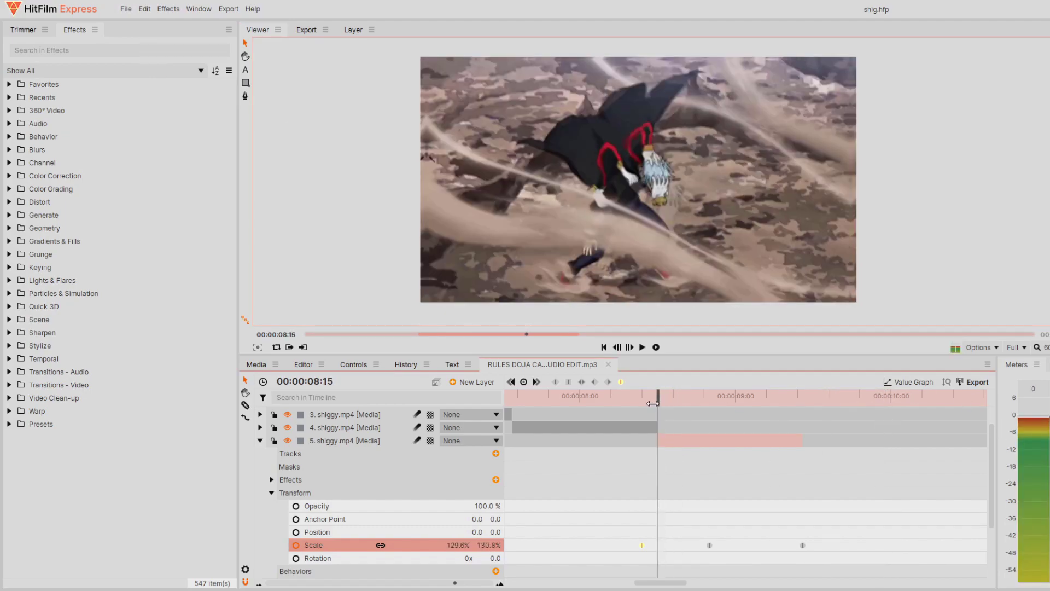
pyautogui.click(271, 492)
pyautogui.click(261, 440)
pyautogui.click(260, 439)
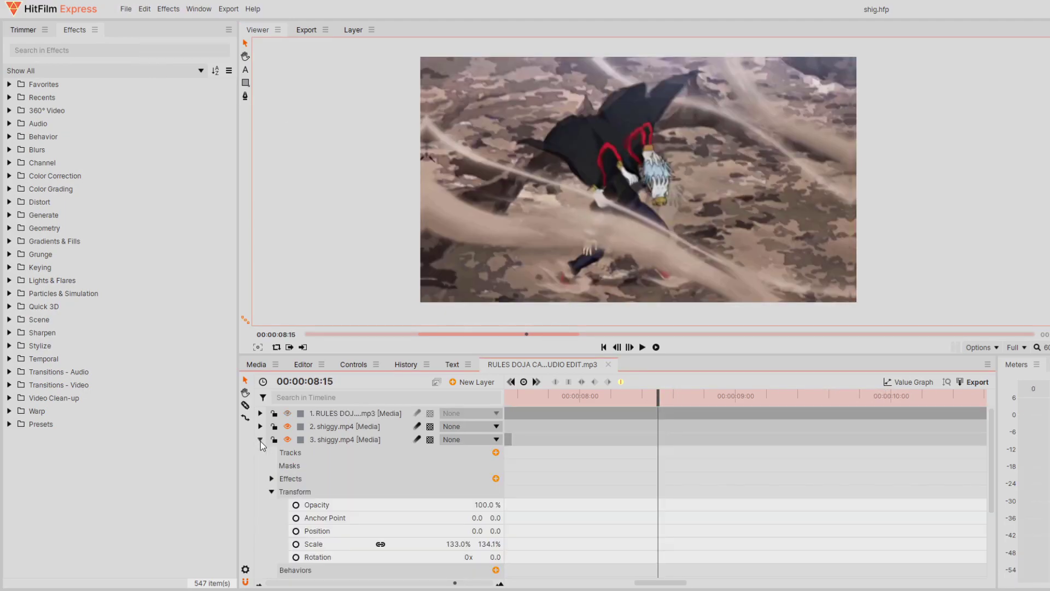
pyautogui.click(260, 440)
pyautogui.click(266, 466)
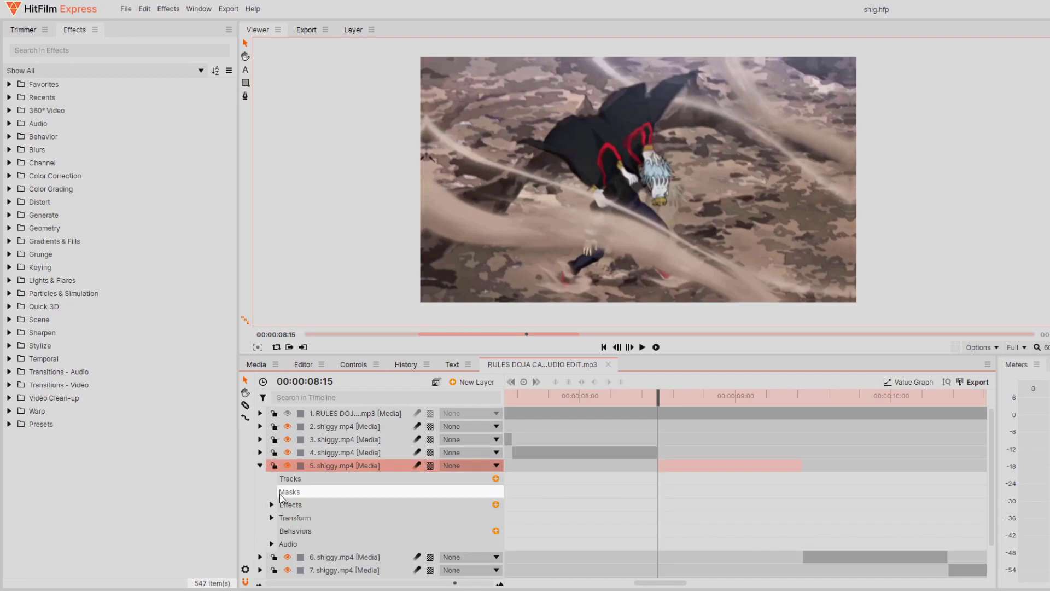
pyautogui.click(272, 517)
pyautogui.scroll(-3, 265, 530)
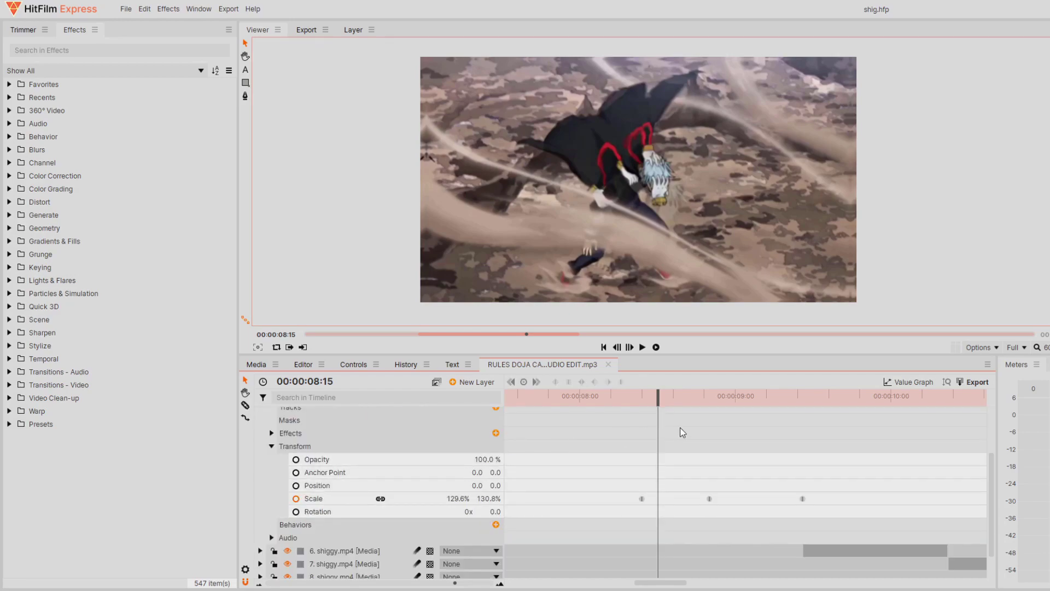
pyautogui.click(297, 537)
pyautogui.click(297, 511)
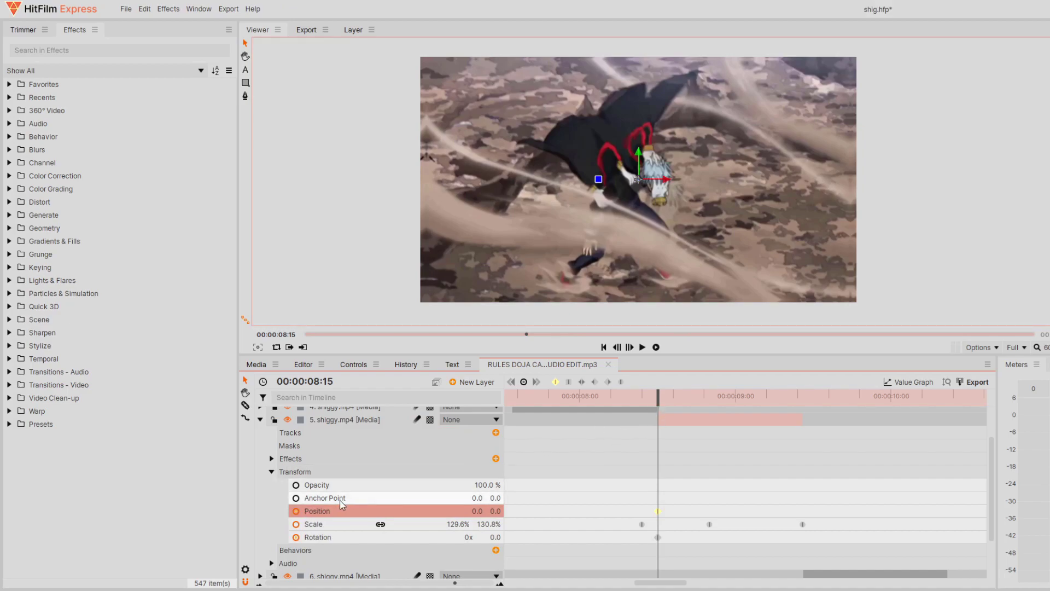
# - Add rotation and position keyframes to layer 5 at the clip's end, 00:00:09:13
pyautogui.press('space')
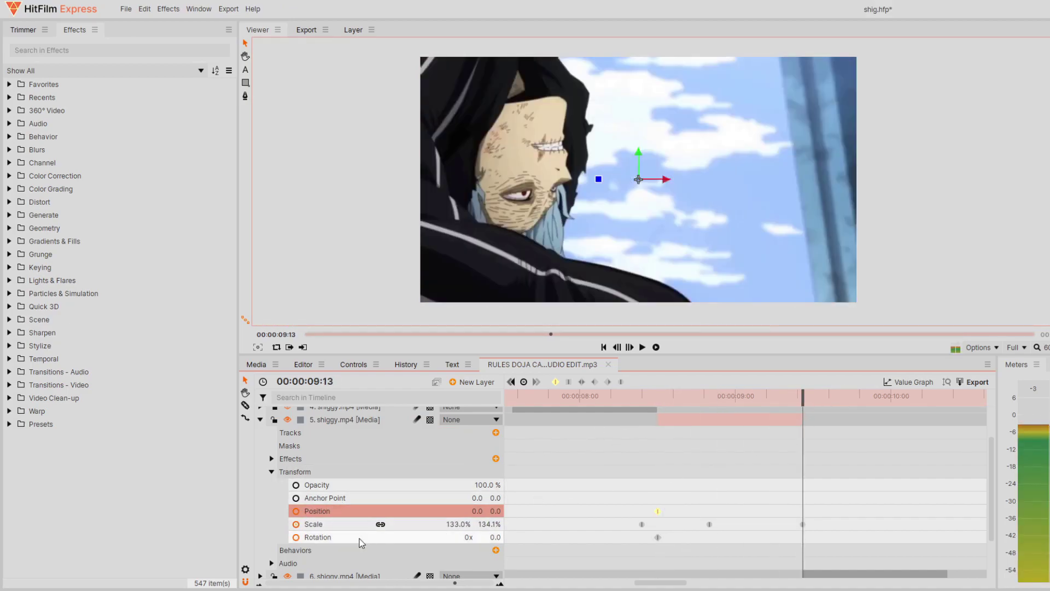
pyautogui.click(333, 538)
pyautogui.click(523, 381)
# - Set layer 5's horizontal position to -150 at 00:00:09:13, -10 at 00:00:08:25 and -150 at 00:00:08:15
pyautogui.click(446, 511)
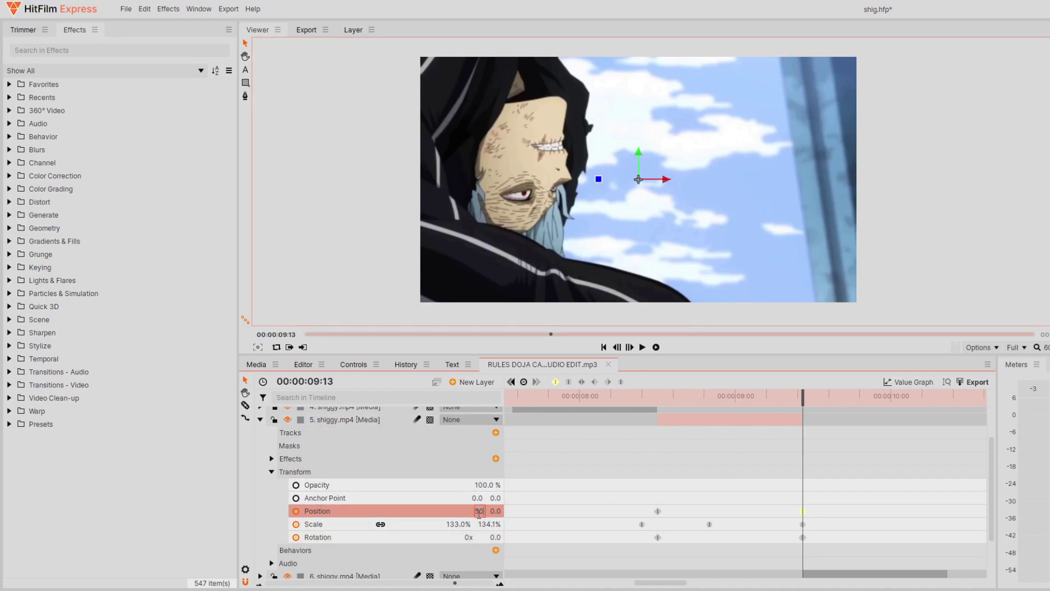
pyautogui.moveTo(804, 396); pyautogui.dragTo(710, 402)
pyautogui.write('-10')
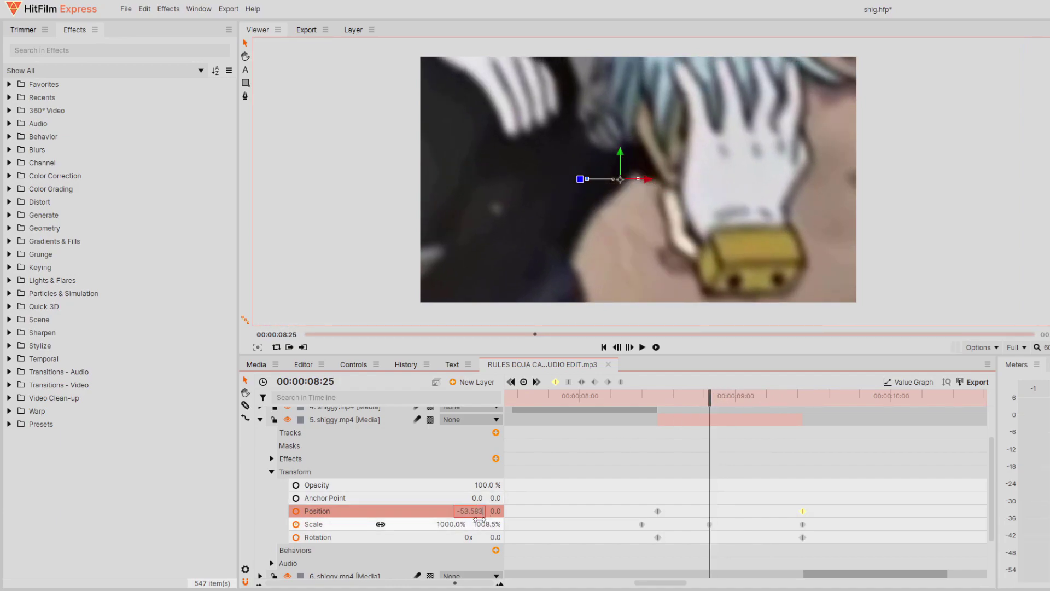
pyautogui.press('Return')
pyautogui.moveTo(706, 396); pyautogui.dragTo(703, 423)
pyautogui.press('Return')
pyautogui.moveTo(675, 429); pyautogui.dragTo(657, 441)
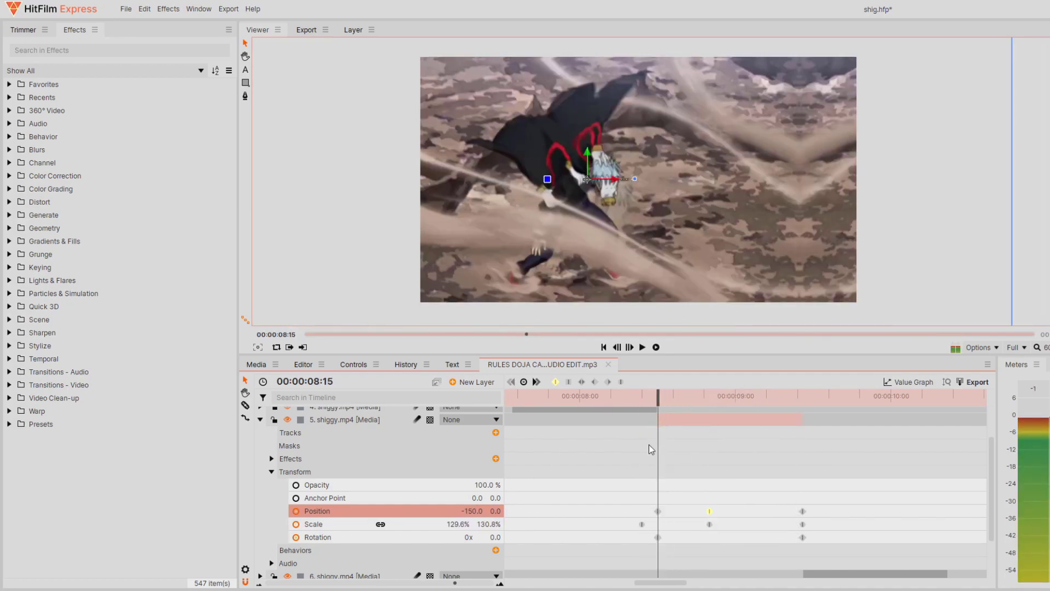
# - Set layer 5's rotation to -8 at the first keyframe and 8 at the last, and preview the transition
pyautogui.write('-8')
pyautogui.press('Return')
pyautogui.click(802, 401)
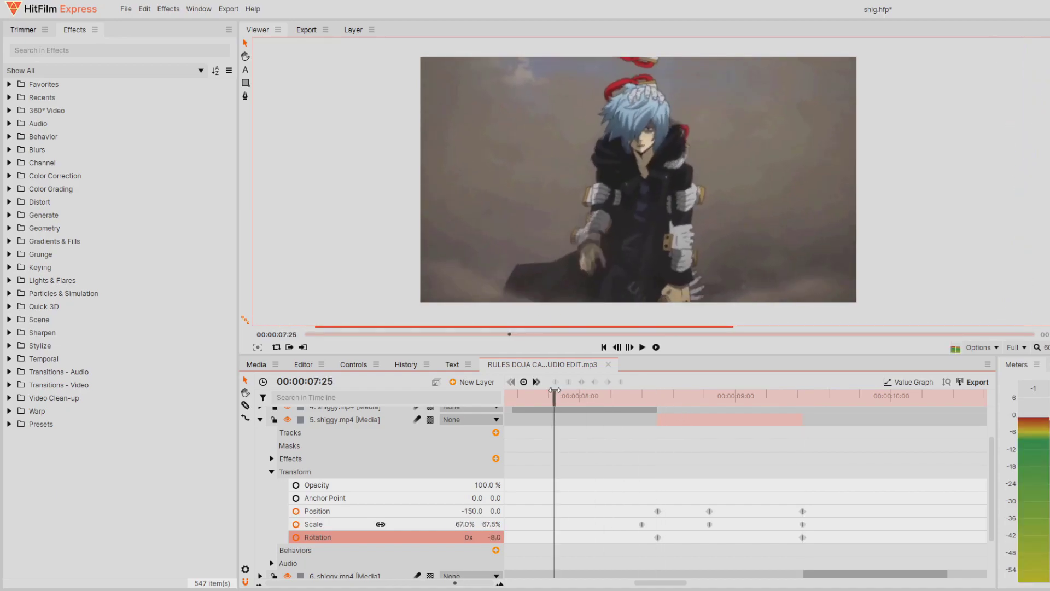
pyautogui.click(657, 347)
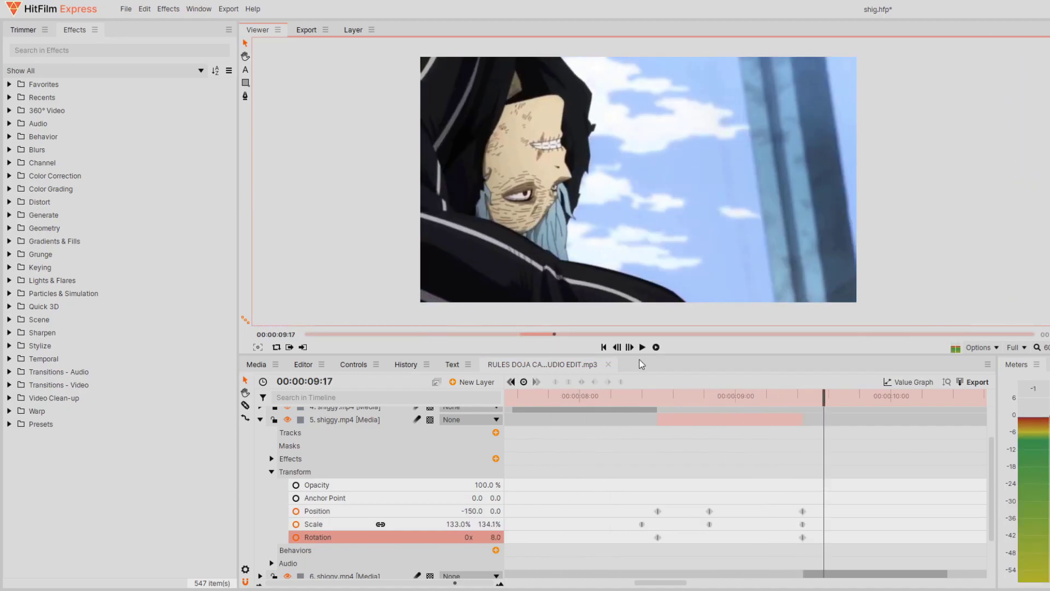
# - Make both of layer 5's rotation keyframes smooth, preview the movement and save the project
pyautogui.moveTo(654, 536); pyautogui.dragTo(809, 539)
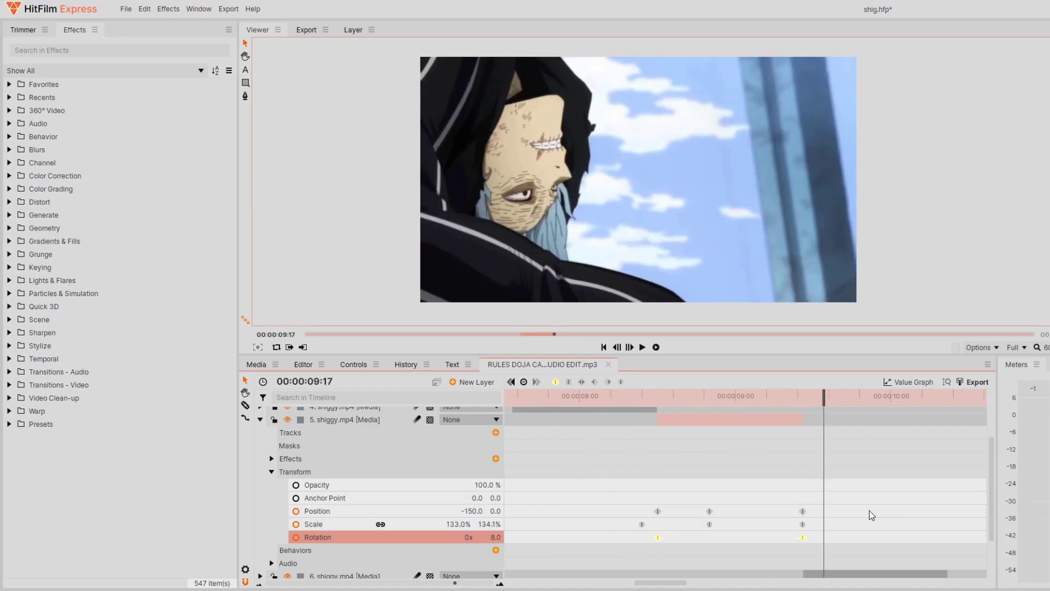
pyautogui.click(657, 348)
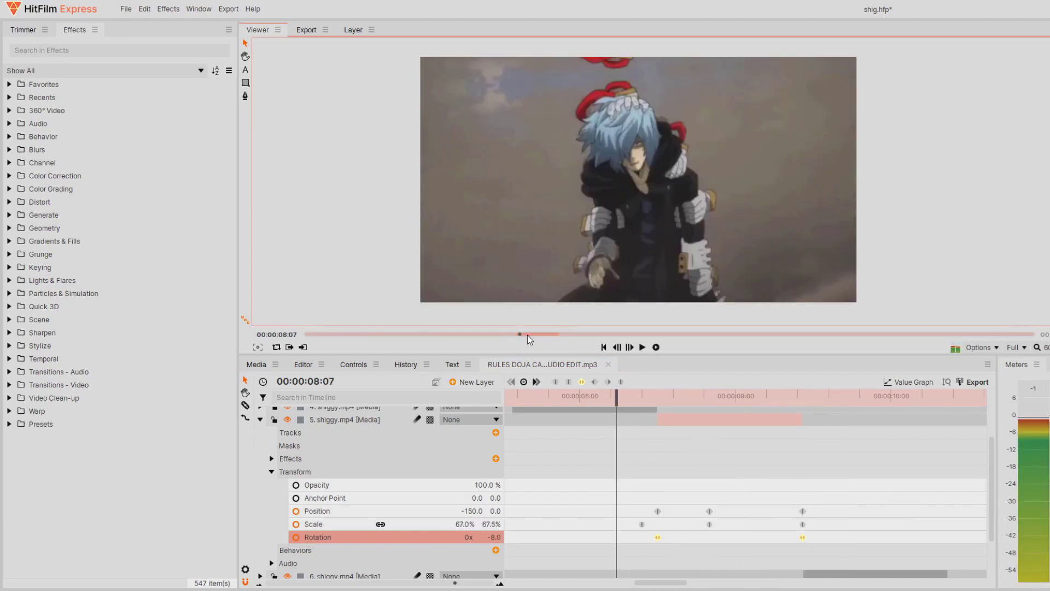
pyautogui.moveTo(846, 398); pyautogui.dragTo(762, 397)
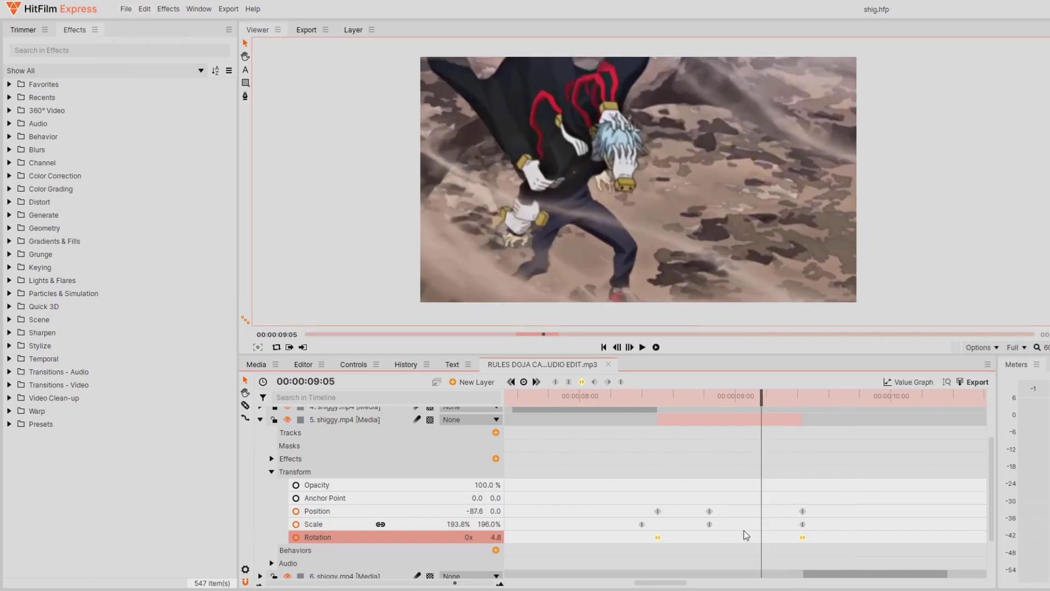
# - Make all three of layer 5's position keyframes smooth and preview the transition from layer 4
pyautogui.moveTo(646, 502); pyautogui.dragTo(740, 513)
pyautogui.moveTo(738, 397); pyautogui.dragTo(603, 388)
pyautogui.click(656, 349)
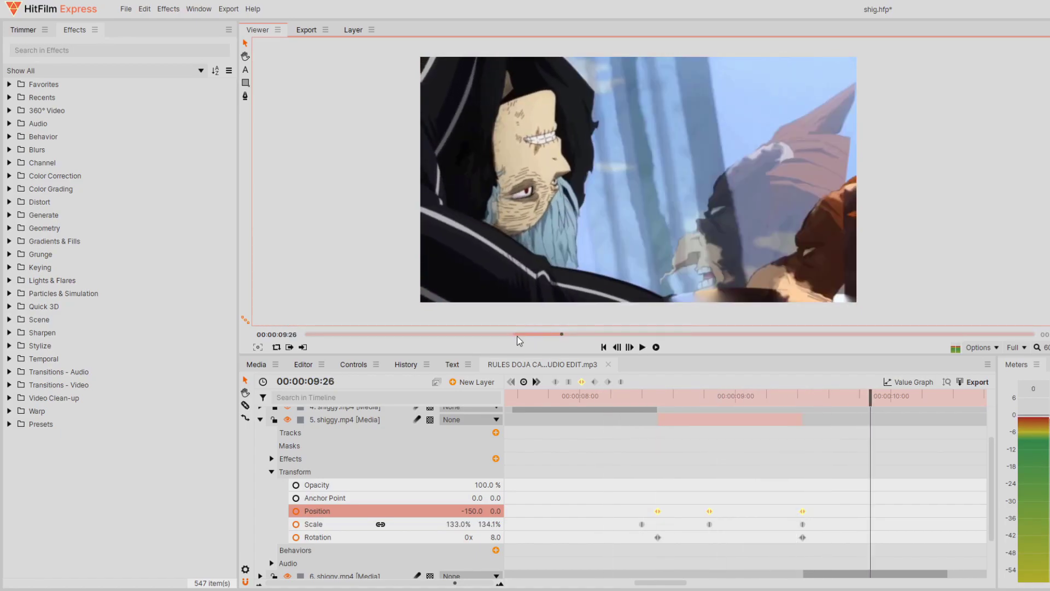
# - Start keyframing layer 5's anchor point at 00:00:08:15 with the value -175, 84
pyautogui.click(551, 334)
pyautogui.moveTo(550, 335); pyautogui.dragTo(523, 334)
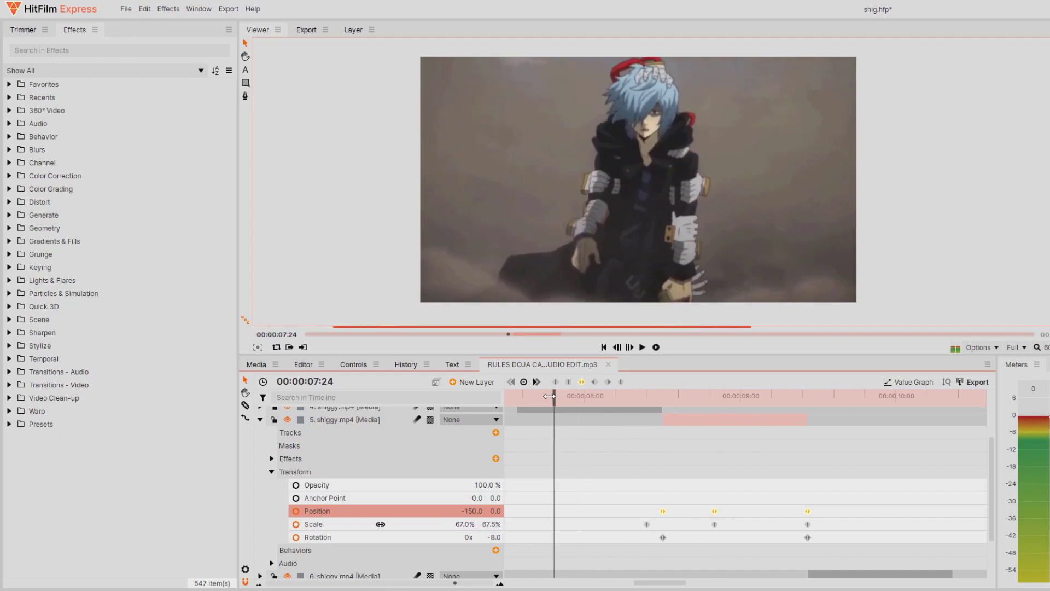
pyautogui.moveTo(601, 396); pyautogui.dragTo(662, 386)
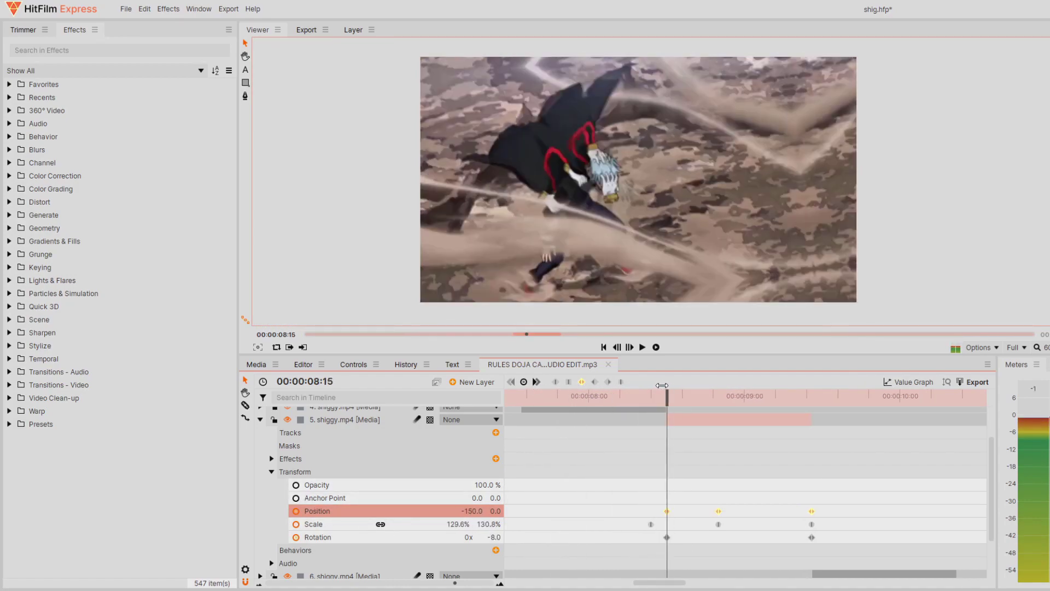
pyautogui.click(296, 498)
pyautogui.moveTo(475, 498); pyautogui.dragTo(341, 498)
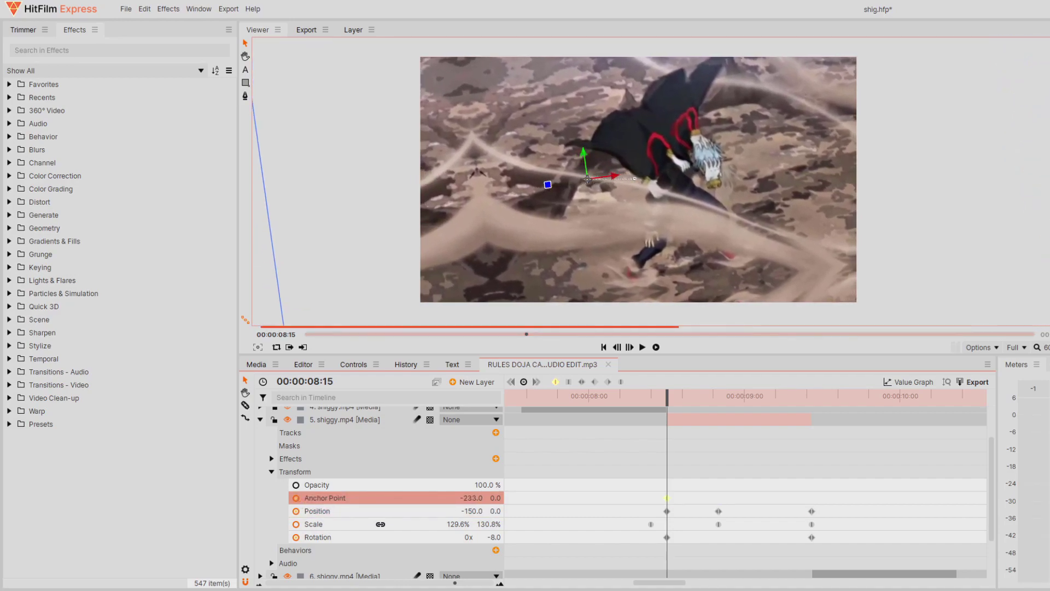
# - Add a -20, 0 anchor point keyframe at layer 5's end, align it with the other end keyframes, save the project and preview the transition
pyautogui.moveTo(660, 402); pyautogui.dragTo(693, 394)
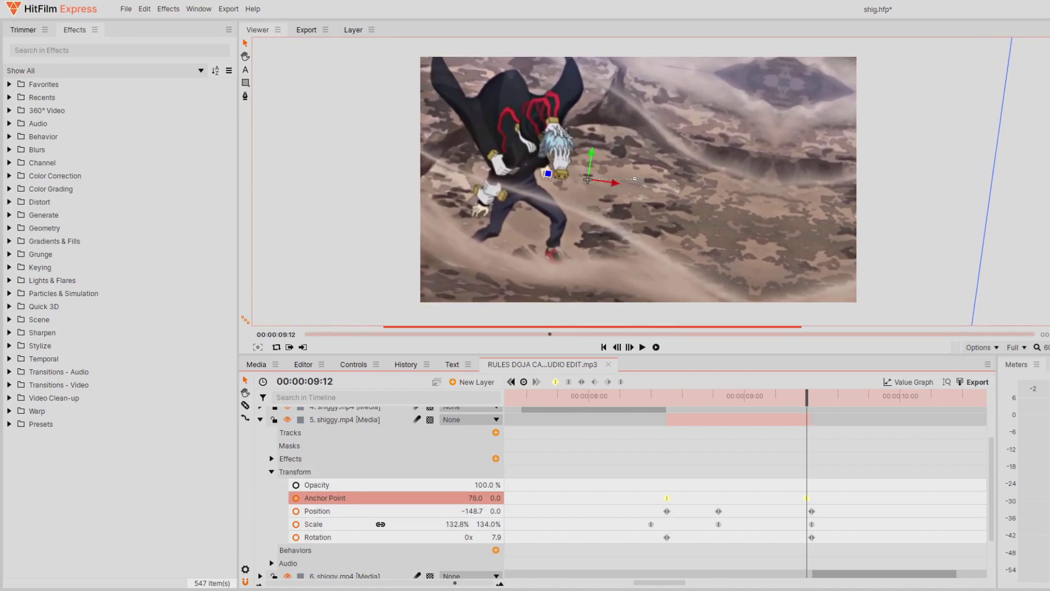
pyautogui.moveTo(475, 497); pyautogui.dragTo(431, 497)
pyautogui.moveTo(807, 423); pyautogui.dragTo(575, 400)
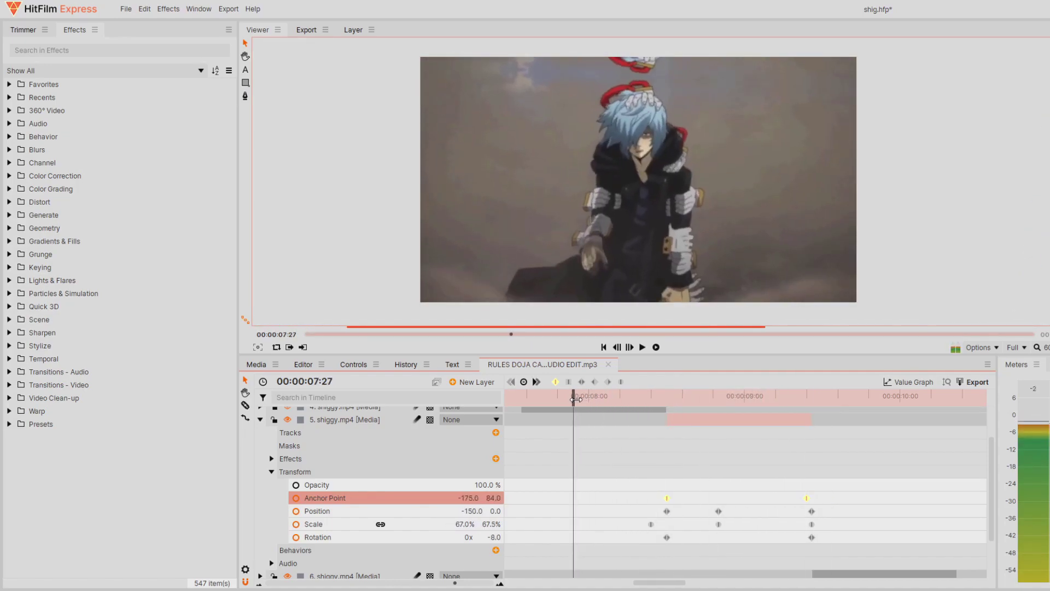
pyautogui.click(670, 497)
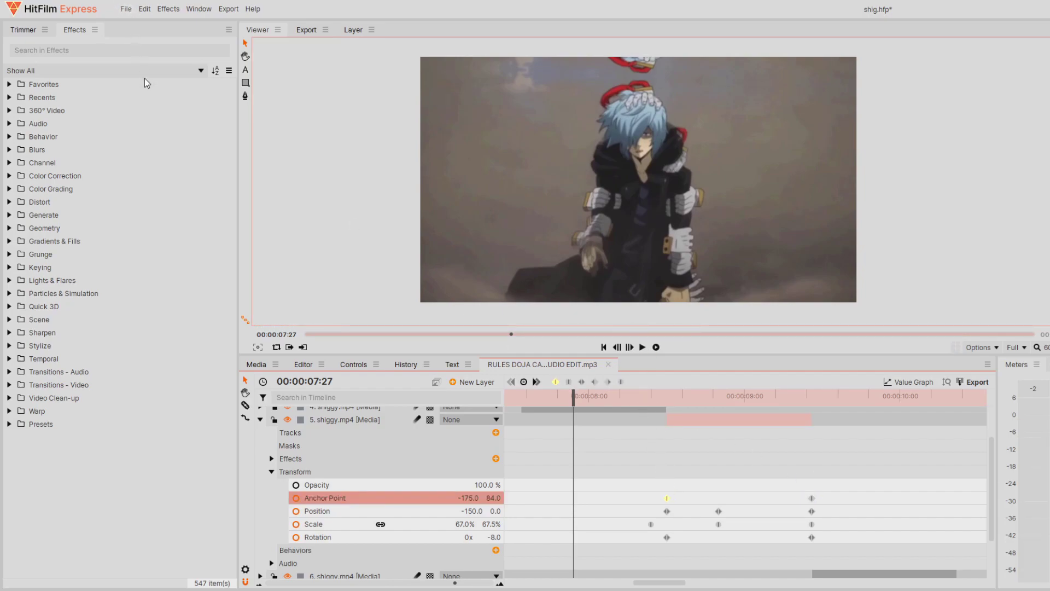
pyautogui.moveTo(556, 394); pyautogui.dragTo(493, 392)
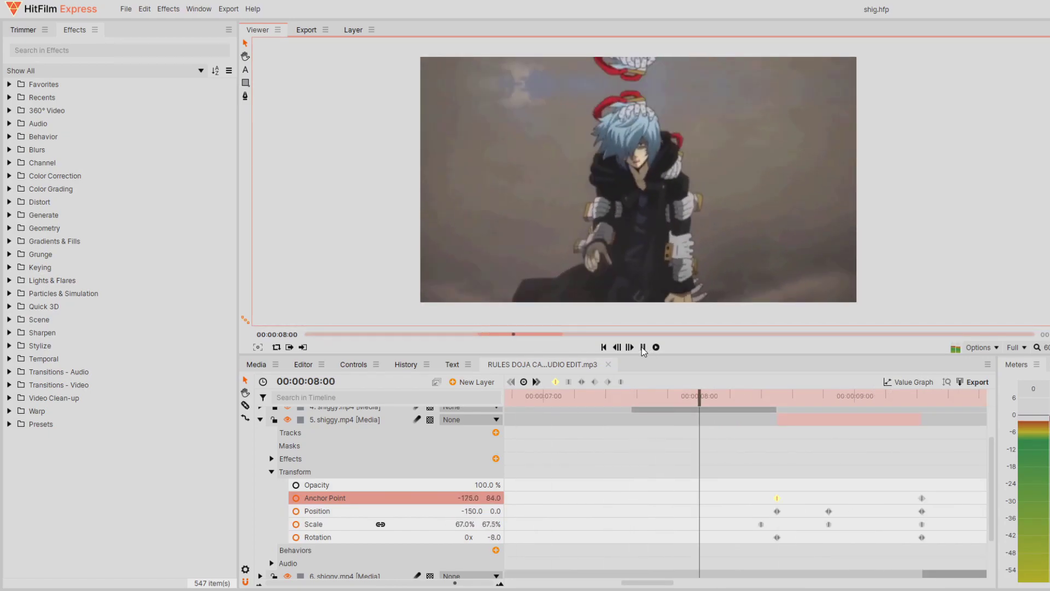
pyautogui.click(643, 348)
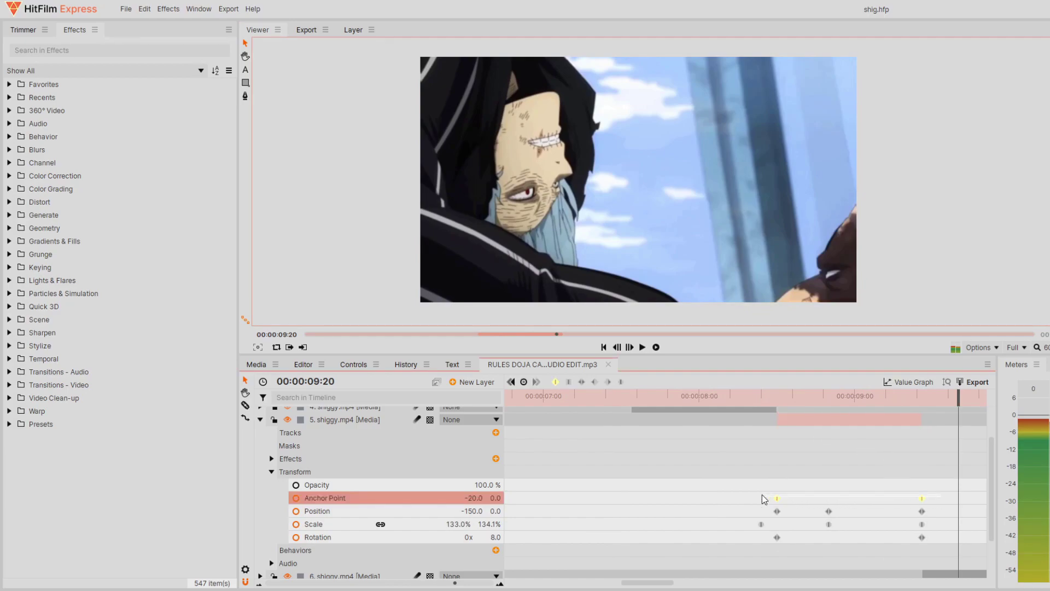
# - Make both of layer 5's anchor point keyframes smooth and preview the transition from layer 4
pyautogui.click(581, 381)
pyautogui.moveTo(752, 395); pyautogui.dragTo(596, 378)
pyautogui.click(656, 347)
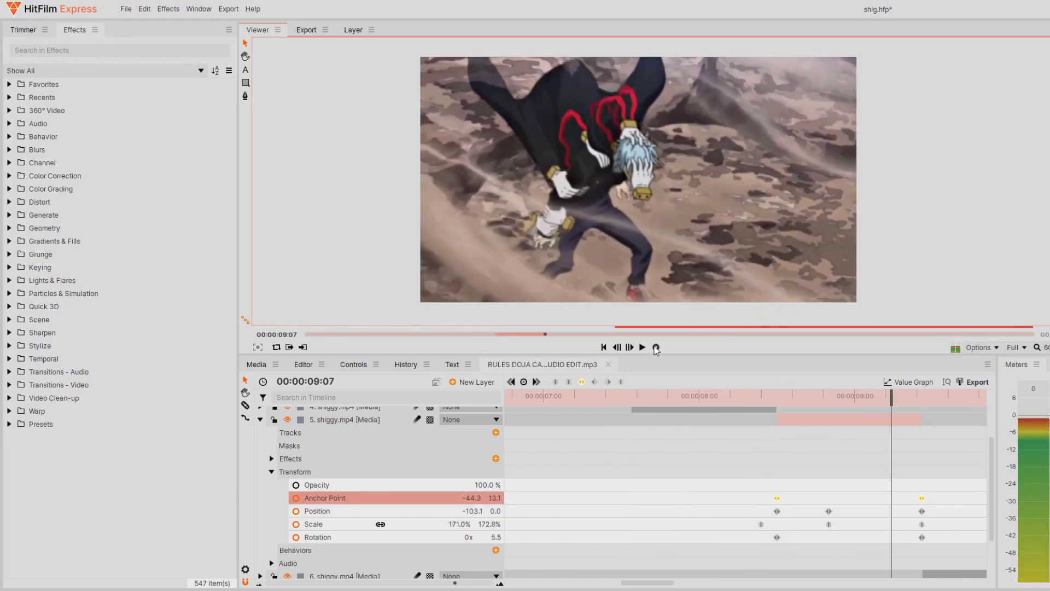
pyautogui.click(656, 348)
pyautogui.click(498, 334)
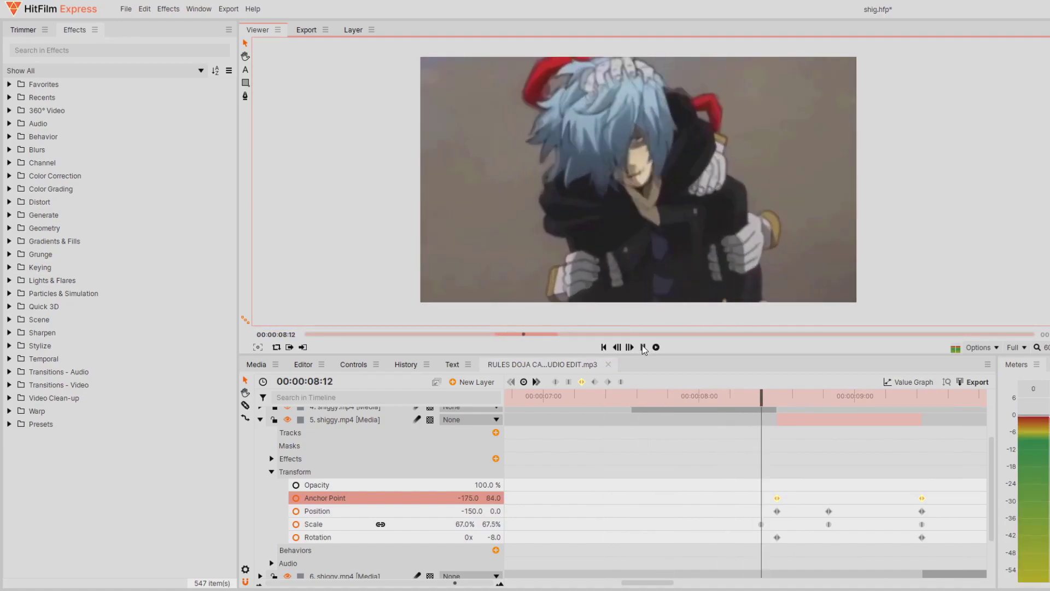
pyautogui.click(644, 348)
# - Add an adjusted anchor point keyframe to layer 5 at 00:00:08:25, make it smooth and preview the movement
pyautogui.moveTo(948, 402); pyautogui.dragTo(822, 408)
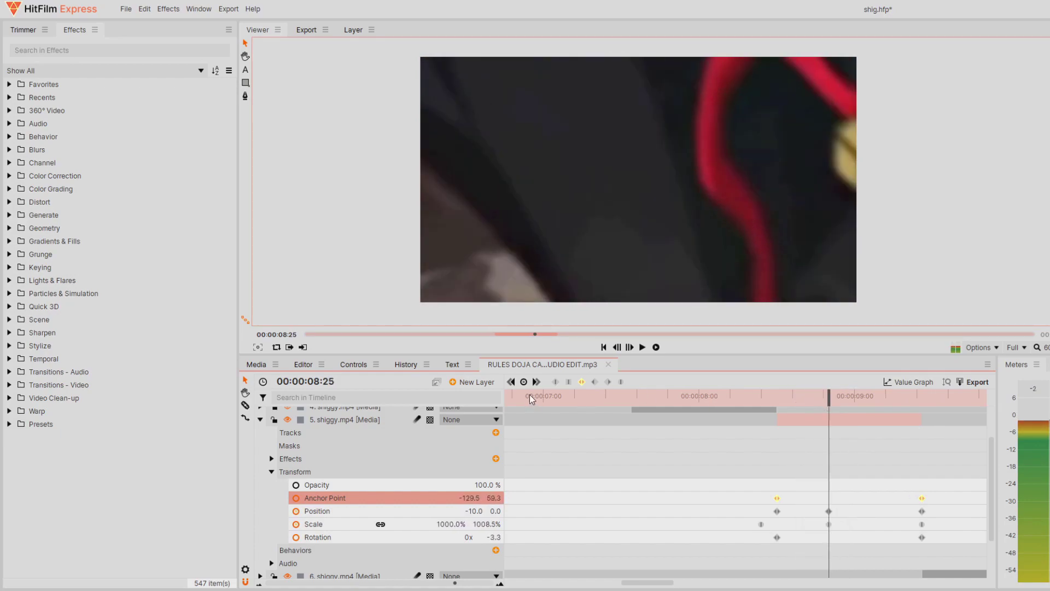
pyautogui.moveTo(469, 498); pyautogui.dragTo(496, 499)
pyautogui.moveTo(821, 394); pyautogui.dragTo(611, 395)
pyautogui.click(581, 381)
pyautogui.click(642, 348)
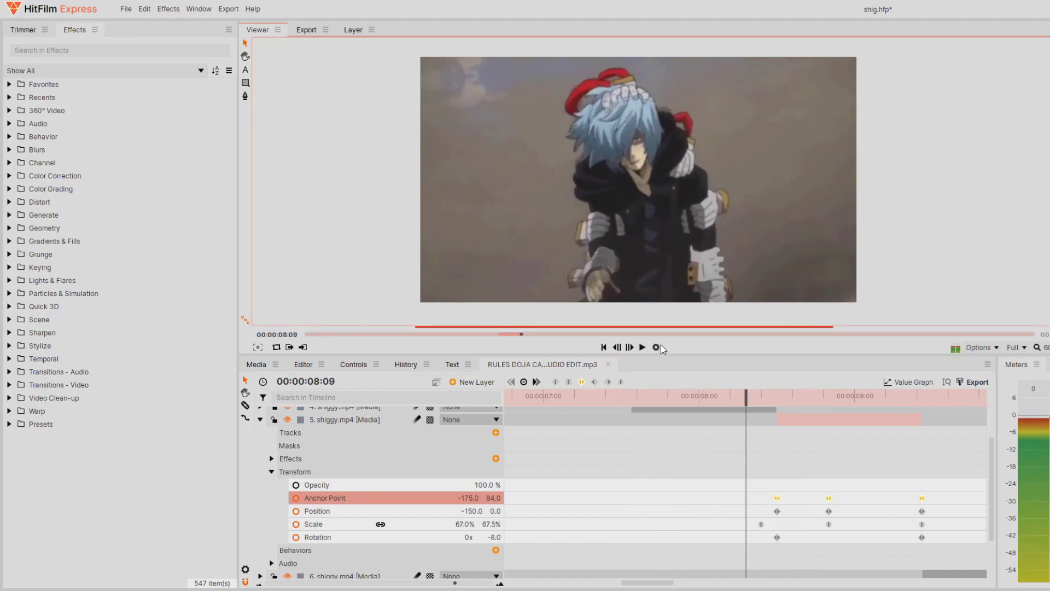
pyautogui.click(501, 332)
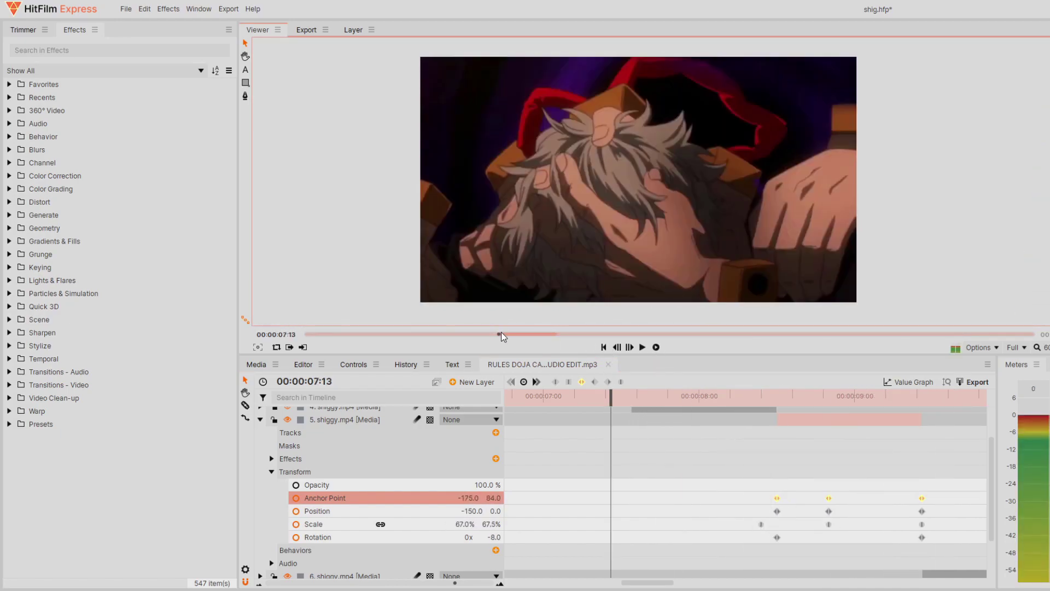
pyautogui.press('space')
# - Try a value of -70, 84 for layer 5's anchor point at 00:00:08:15 and preview the transition
pyautogui.moveTo(942, 398); pyautogui.dragTo(778, 407)
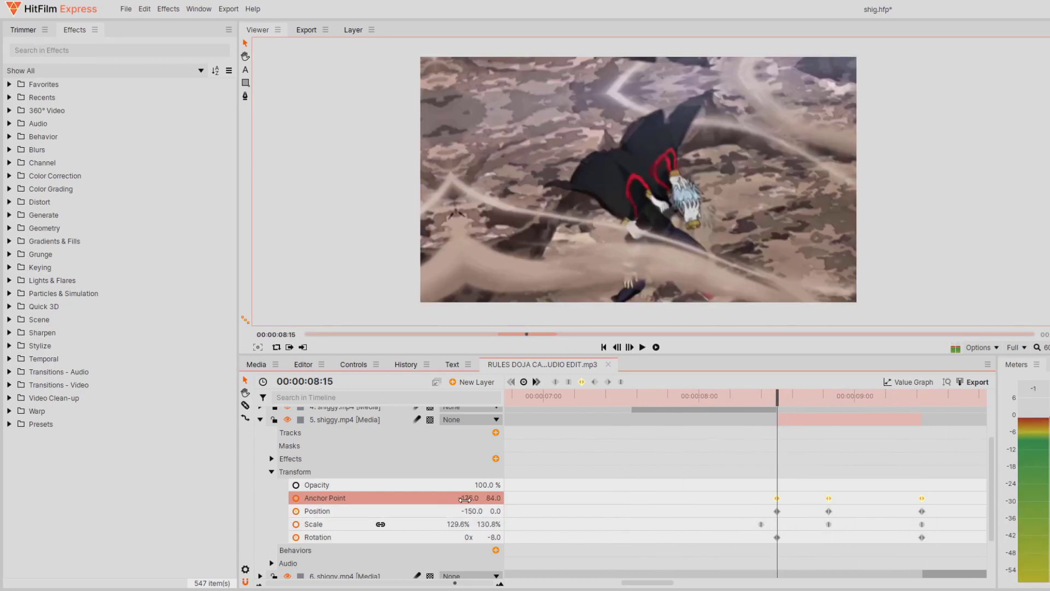
pyautogui.moveTo(468, 499); pyautogui.dragTo(526, 498)
pyautogui.moveTo(773, 395); pyautogui.dragTo(515, 395)
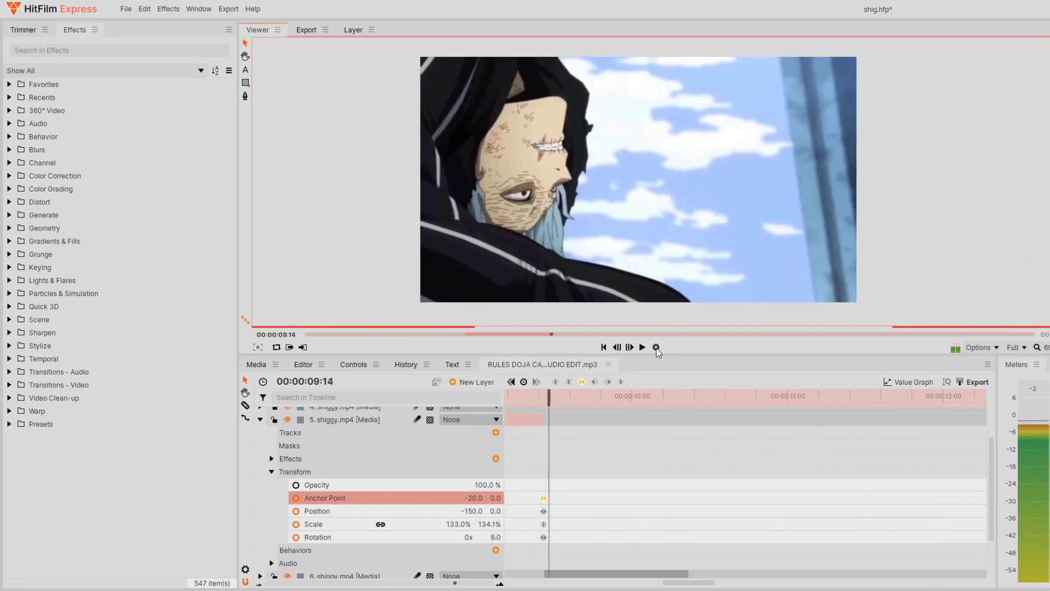
pyautogui.click(468, 334)
pyautogui.press('space')
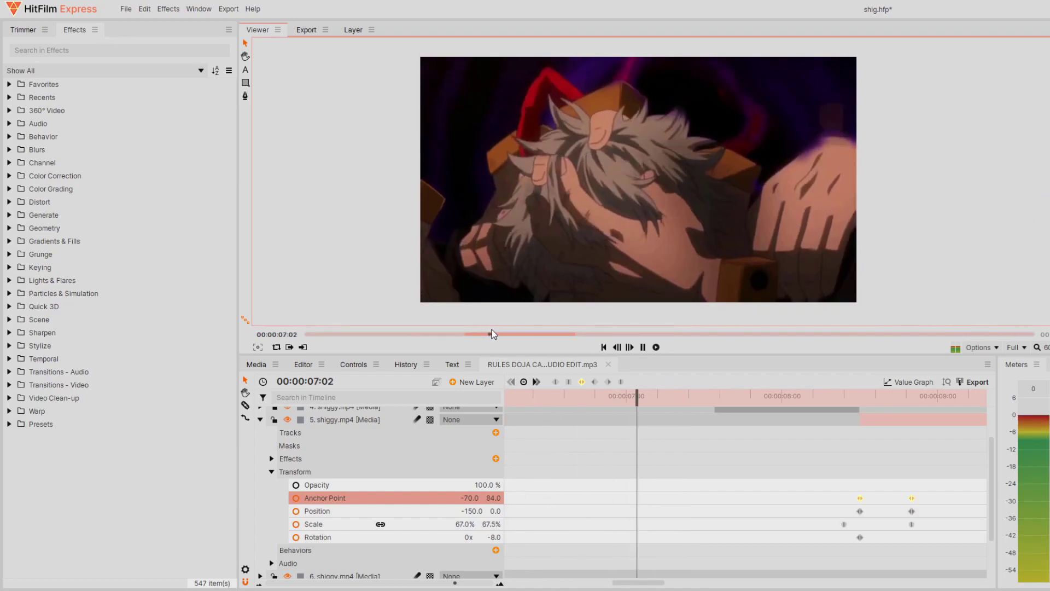
# - Try a value of -33, 53 for layer 5's first anchor point keyframe and preview the transition
pyautogui.moveTo(554, 396); pyautogui.dragTo(633, 423)
pyautogui.moveTo(471, 498)
pyautogui.mouseDown()
pyautogui.moveTo(491, 497)
pyautogui.moveTo(480, 498)
pyautogui.mouseUp()
pyautogui.moveTo(634, 397)
pyautogui.mouseDown()
pyautogui.moveTo(756, 396)
pyautogui.moveTo(512, 394)
pyautogui.moveTo(617, 387)
pyautogui.mouseUp()
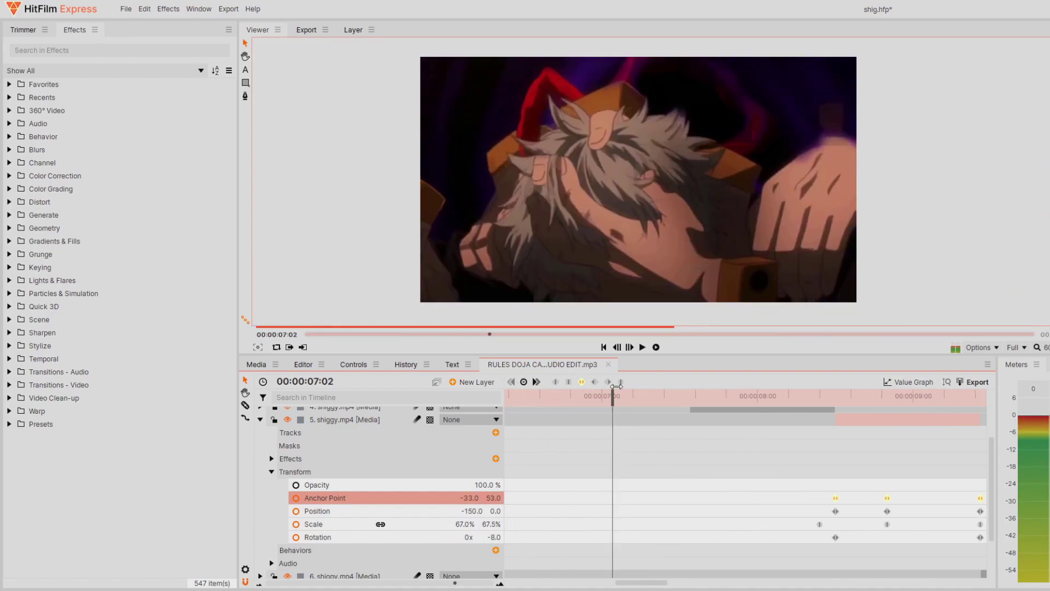
pyautogui.click(657, 347)
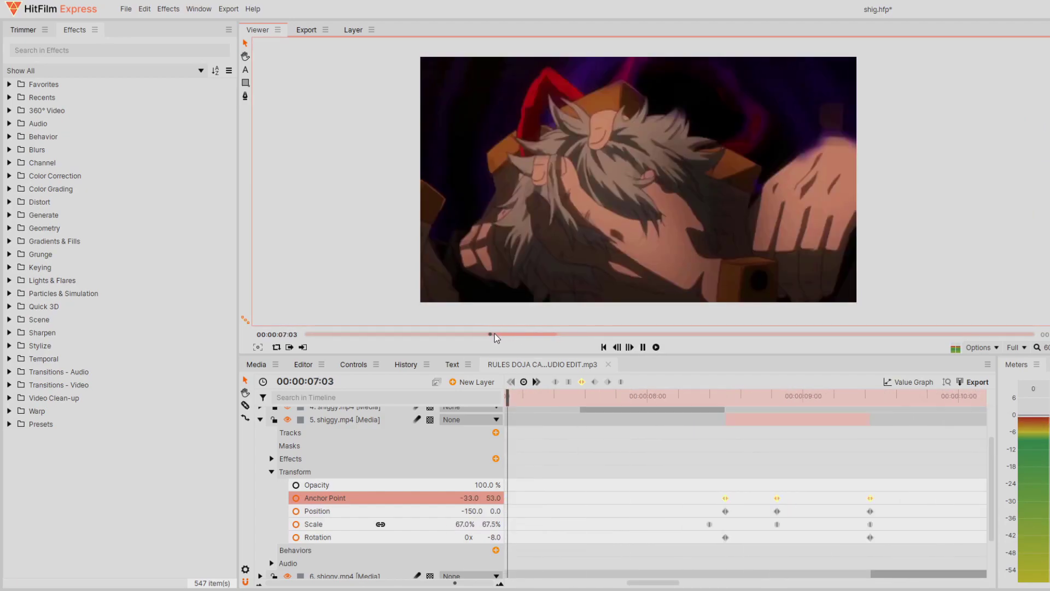
pyautogui.press('space')
pyautogui.moveTo(842, 399); pyautogui.dragTo(736, 400)
# - Reshape layer 5's anchor point curves in the value graph for a steep start out of the first keyframe, and preview the result
pyautogui.click(897, 382)
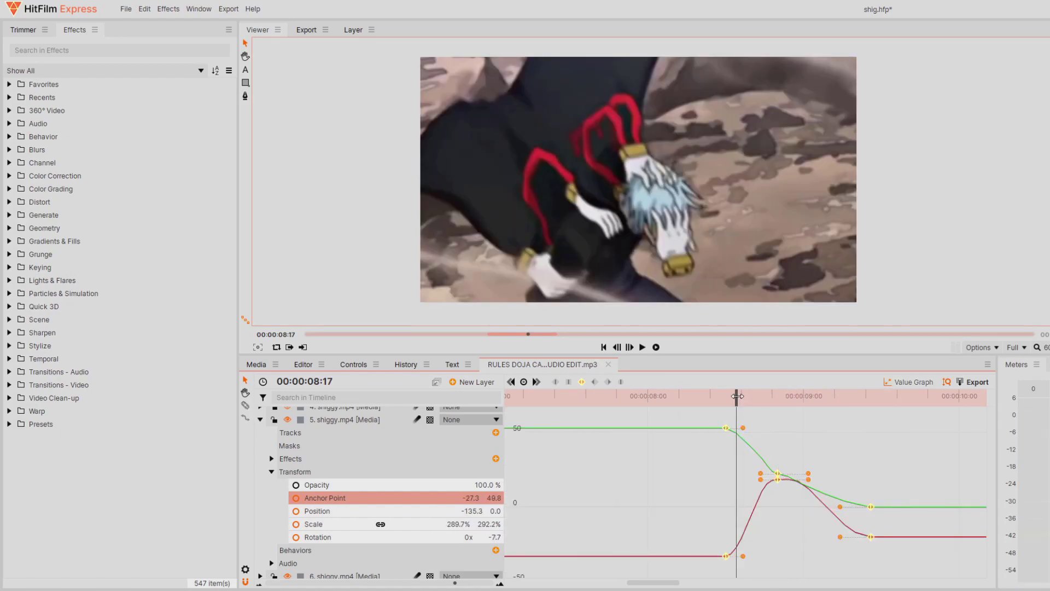
pyautogui.press('space')
pyautogui.moveTo(731, 455); pyautogui.dragTo(743, 468)
pyautogui.moveTo(791, 403); pyautogui.dragTo(628, 382)
pyautogui.click(655, 346)
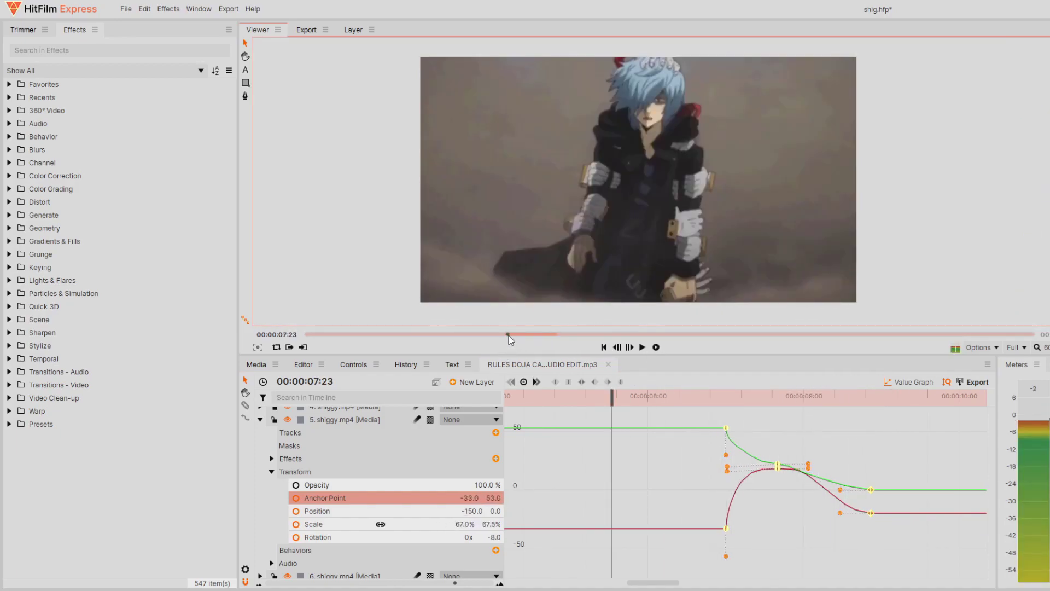
pyautogui.press('space')
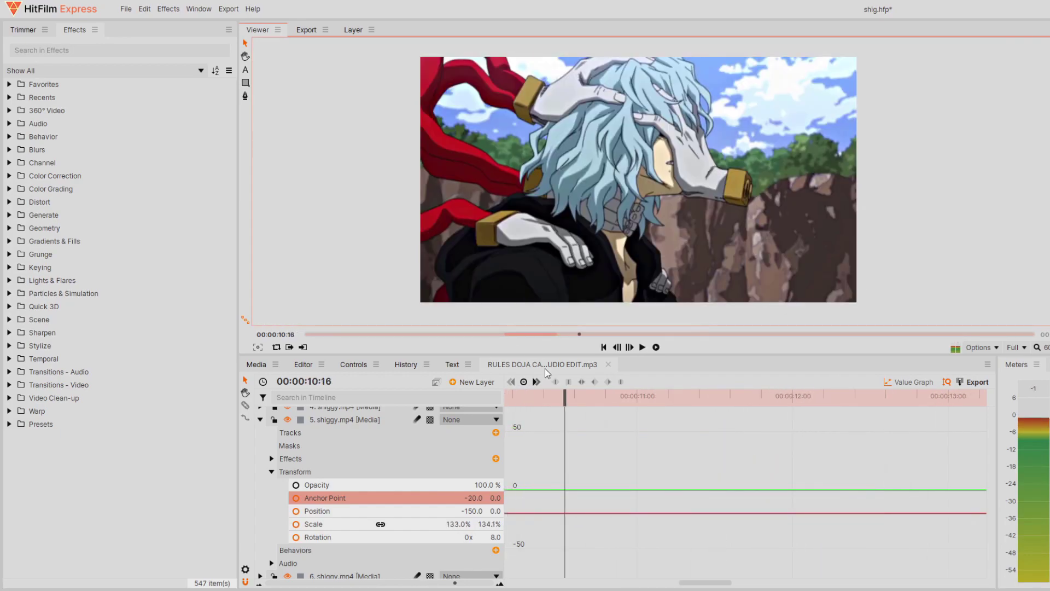
# - Leave the value graph, collapse layer 5's properties, save the project and preview the transition from layer 4
pyautogui.click(304, 365)
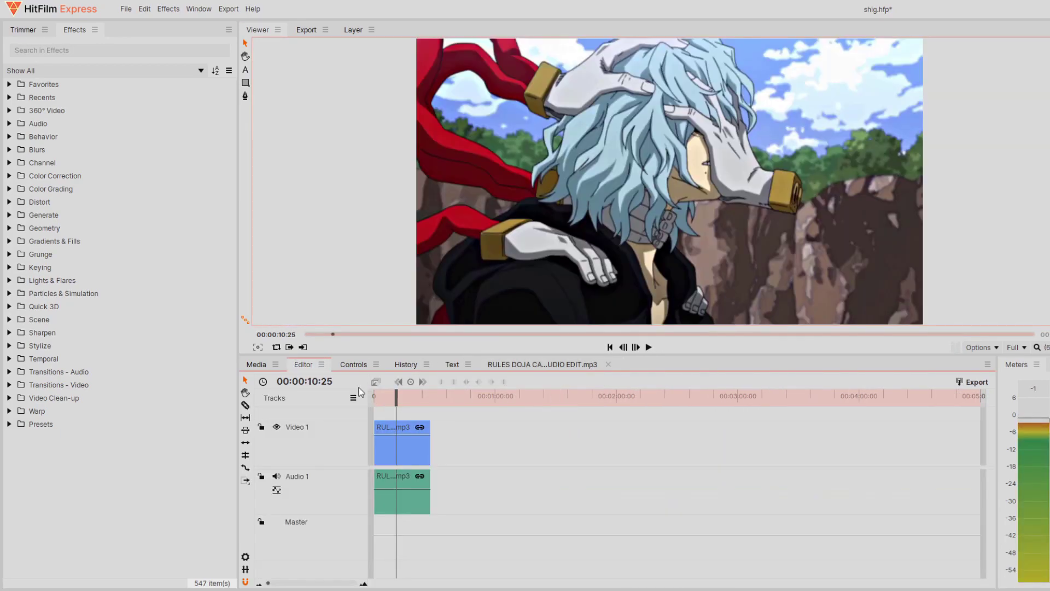
pyautogui.click(486, 364)
pyautogui.scroll(3, 621, 433)
pyautogui.moveTo(567, 397)
pyautogui.mouseDown()
pyautogui.moveTo(503, 395)
pyautogui.moveTo(559, 396)
pyautogui.moveTo(503, 407)
pyautogui.moveTo(679, 404)
pyautogui.moveTo(561, 412)
pyautogui.mouseUp()
pyautogui.click(260, 465)
pyautogui.click(656, 347)
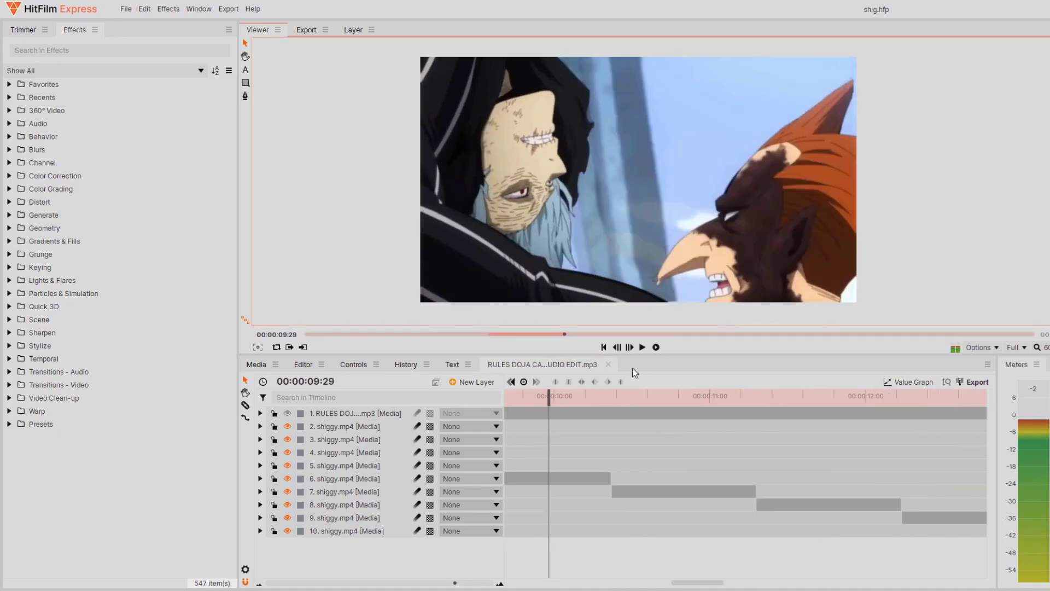
pyautogui.moveTo(499, 398); pyautogui.dragTo(531, 403)
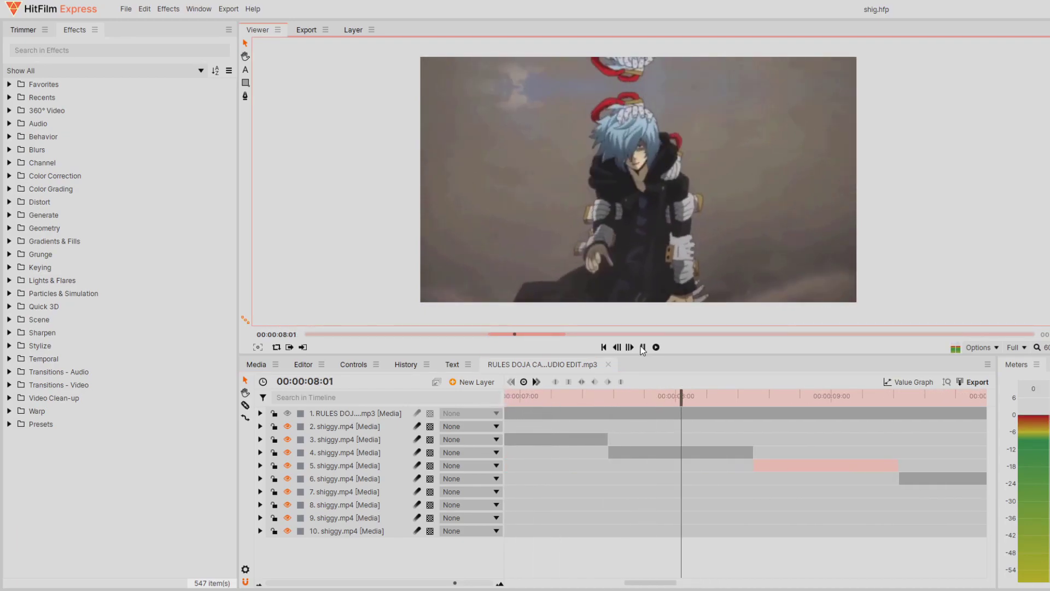
pyautogui.moveTo(898, 399); pyautogui.dragTo(766, 412)
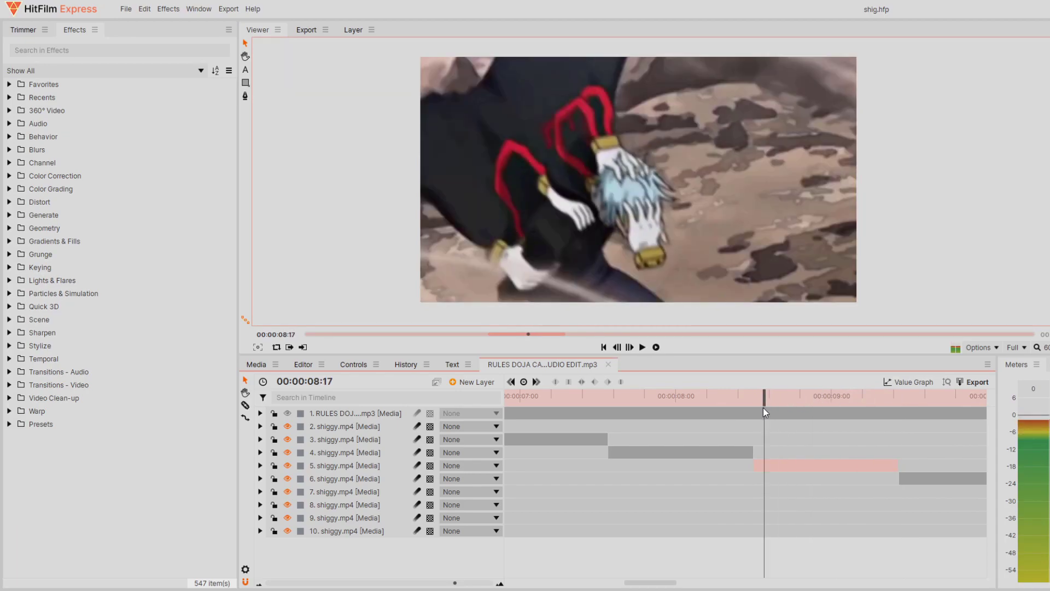
# - Set layer 5's anchor point to -187, 131 at 00:00:08:15 and preview the transition
pyautogui.click(260, 453)
pyautogui.click(260, 452)
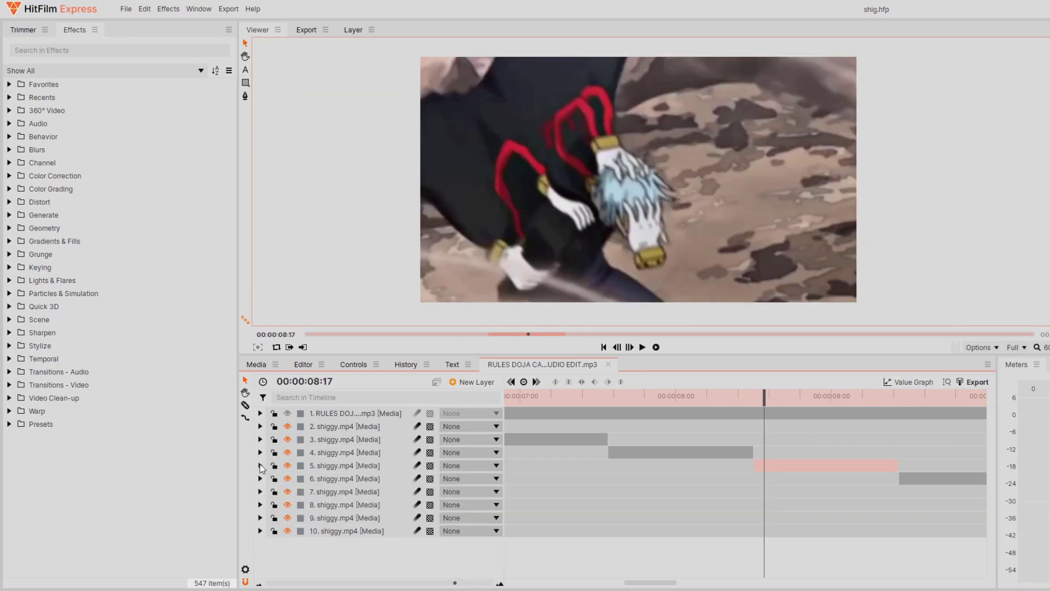
pyautogui.click(260, 466)
pyautogui.scroll(-1, 755, 465)
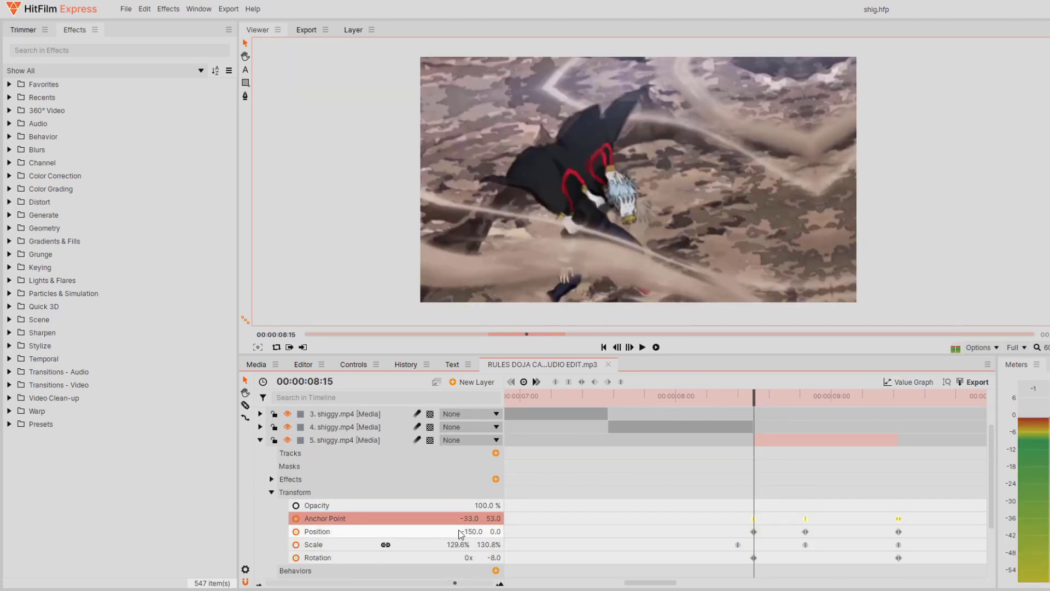
pyautogui.moveTo(474, 519); pyautogui.dragTo(418, 519)
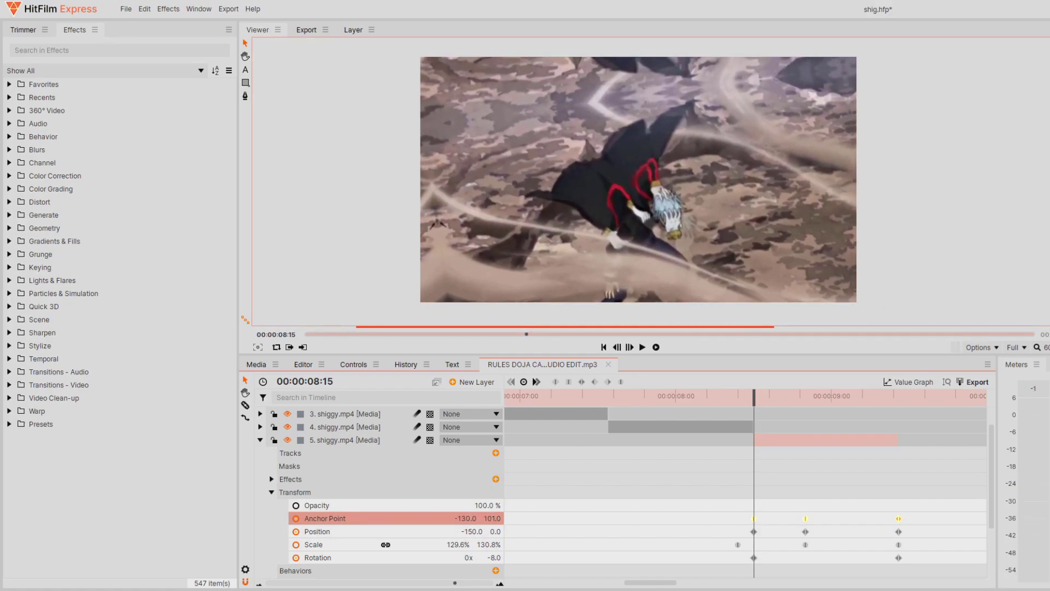
pyautogui.moveTo(755, 398)
pyautogui.mouseDown()
pyautogui.moveTo(791, 401)
pyautogui.moveTo(752, 403)
pyautogui.mouseUp()
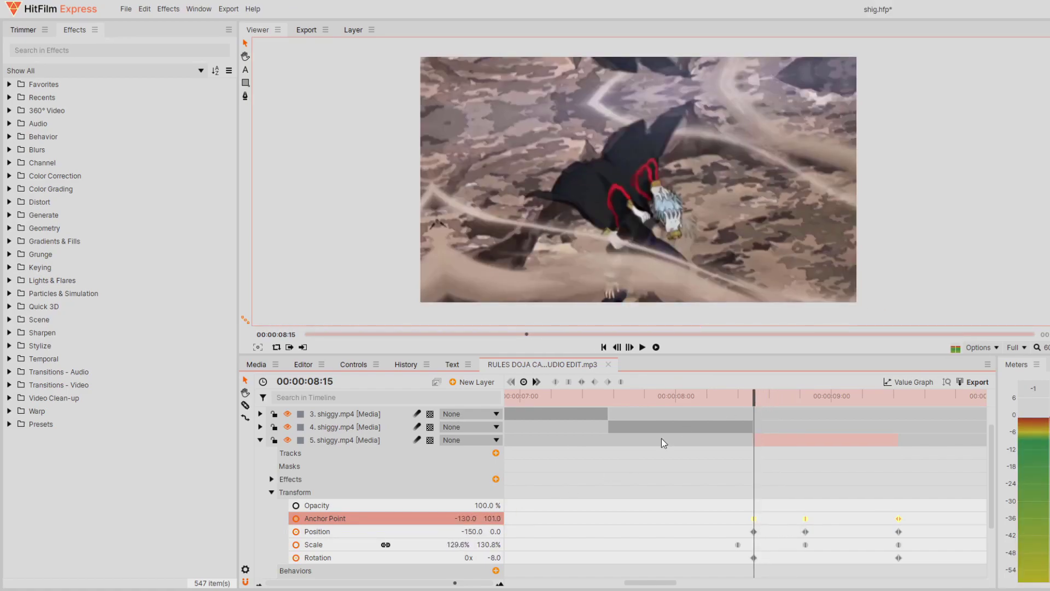
pyautogui.moveTo(491, 519); pyautogui.dragTo(443, 519)
pyautogui.moveTo(754, 396); pyautogui.dragTo(720, 404)
pyautogui.click(657, 348)
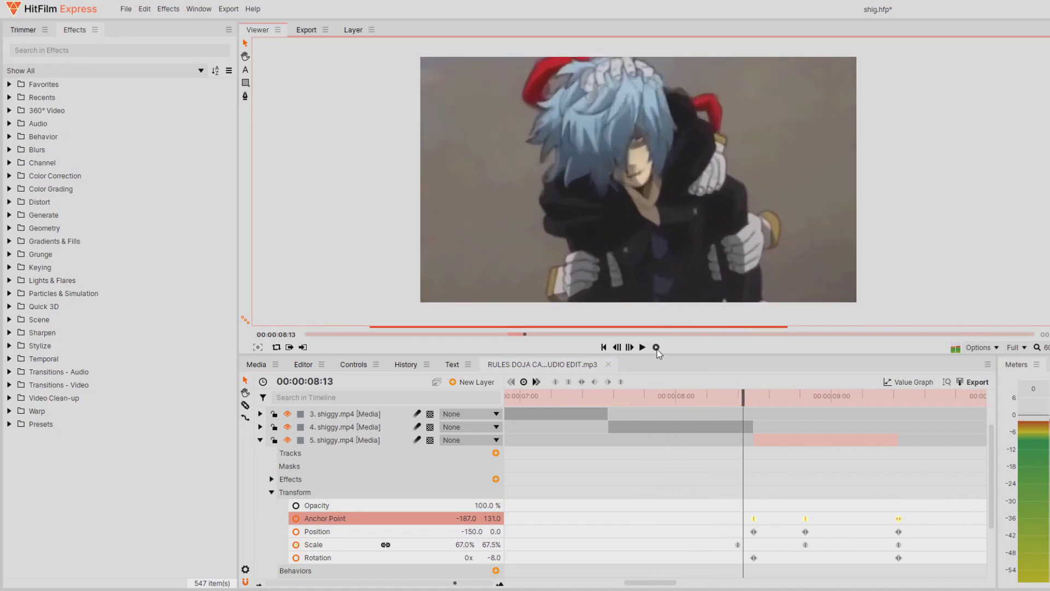
pyautogui.click(643, 348)
pyautogui.click(574, 394)
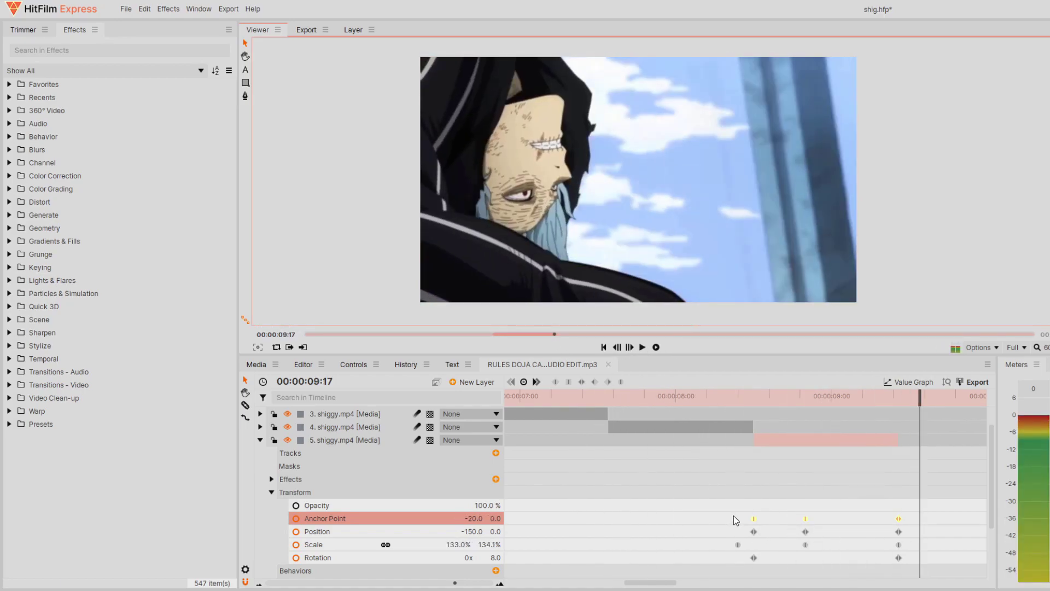
# - Bend layer 5's smooth anchor point curves in the value graph so they leave the first keyframe steeply, and preview the transition
pyautogui.click(889, 383)
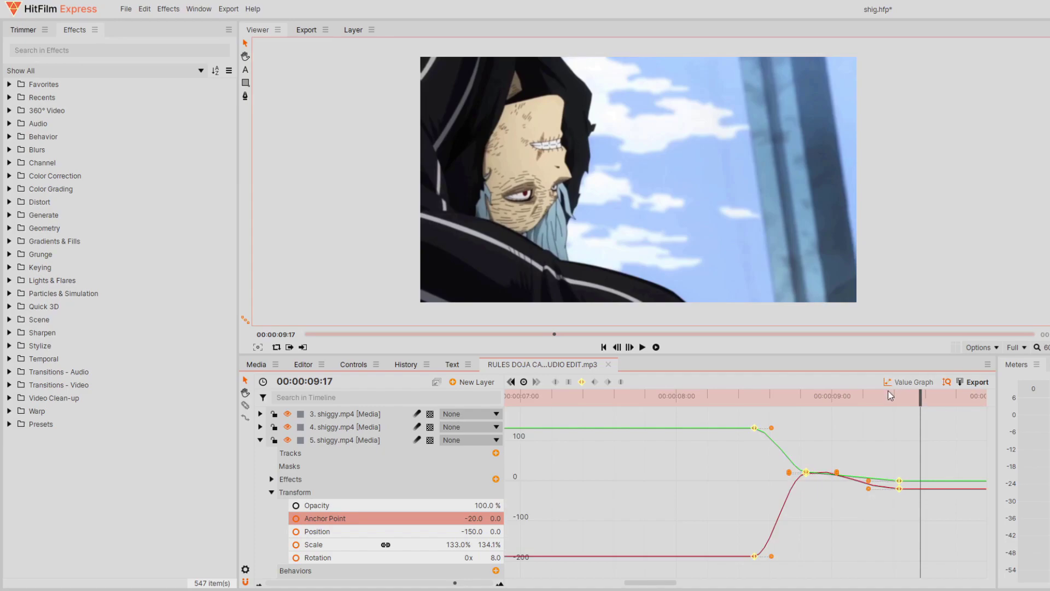
pyautogui.moveTo(758, 455); pyautogui.dragTo(786, 484)
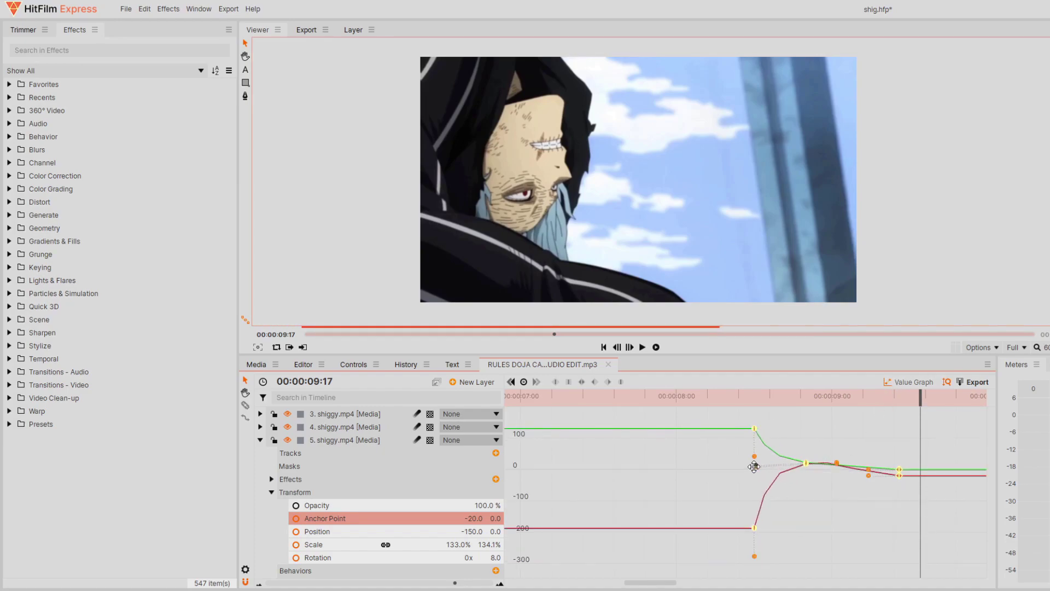
pyautogui.click(643, 346)
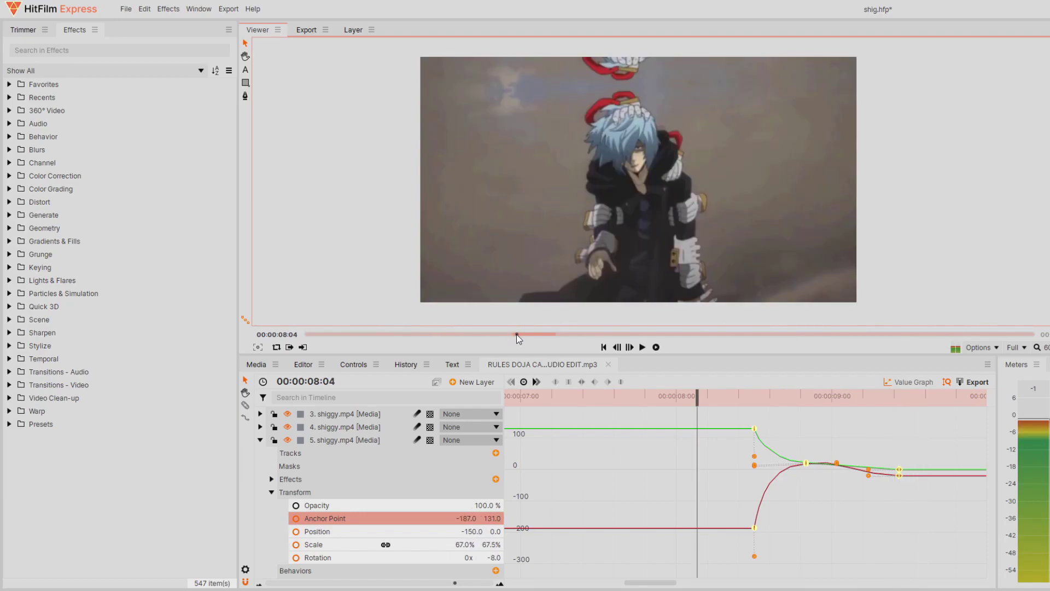
pyautogui.click(659, 347)
pyautogui.click(657, 348)
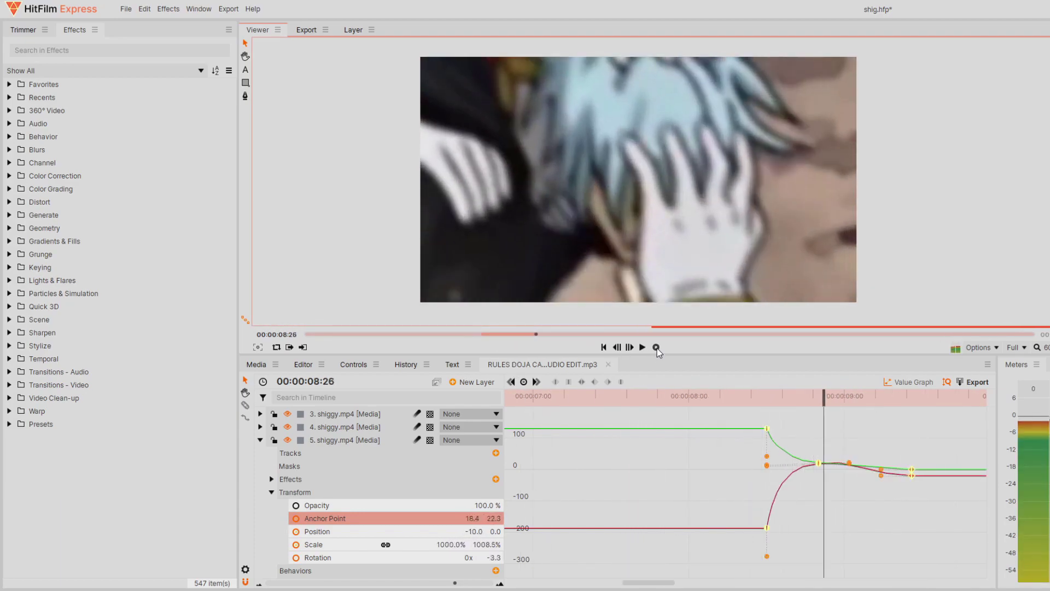
# - Preview the eased anchor point transition into layer 5 and return from the value graph to the keyframe timeline
pyautogui.click(642, 347)
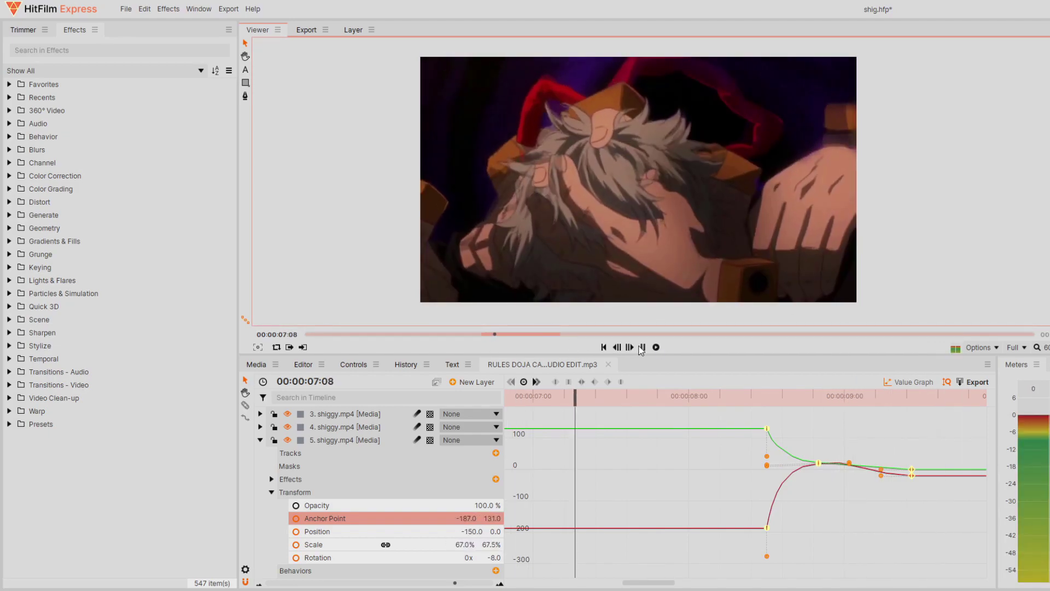
pyautogui.click(642, 349)
pyautogui.moveTo(559, 395)
pyautogui.mouseDown()
pyautogui.moveTo(502, 396)
pyautogui.moveTo(574, 398)
pyautogui.mouseUp()
pyautogui.click(907, 383)
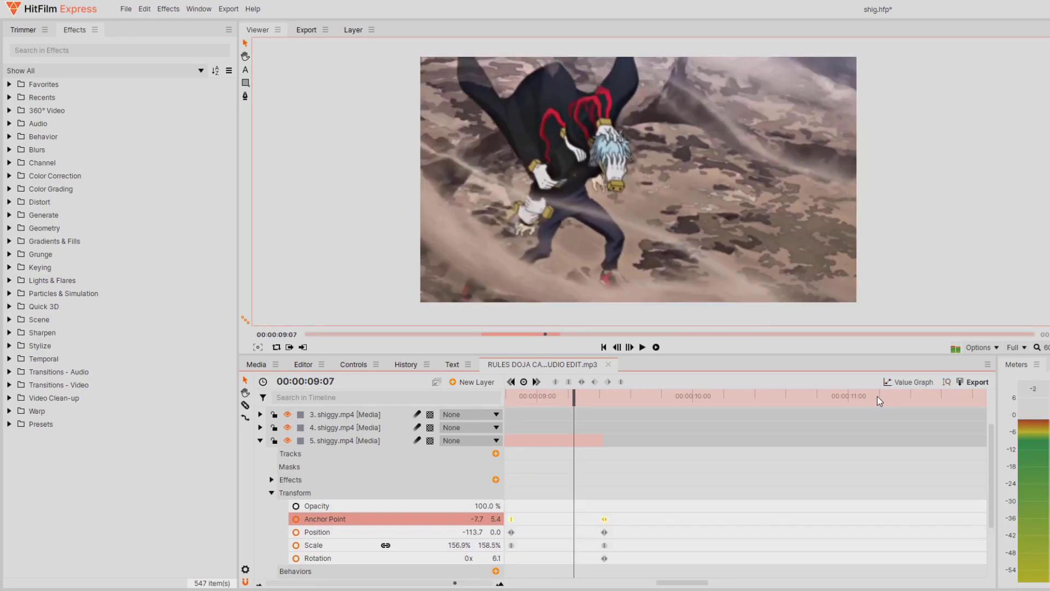
# - Set the X value of layer 5's final anchor point keyframe to 79 and preview the transition
pyautogui.press('Right')
pyautogui.press('Right')
pyautogui.press('Right')
pyautogui.press('Right')
pyautogui.press('Right')
pyautogui.press('Right')
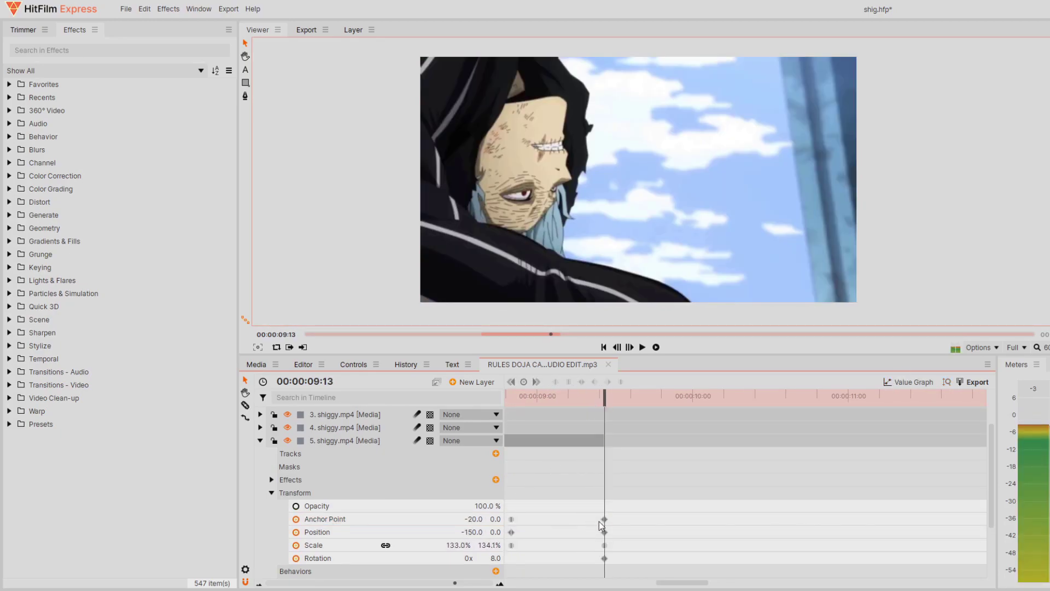
pyautogui.moveTo(683, 585); pyautogui.dragTo(668, 585)
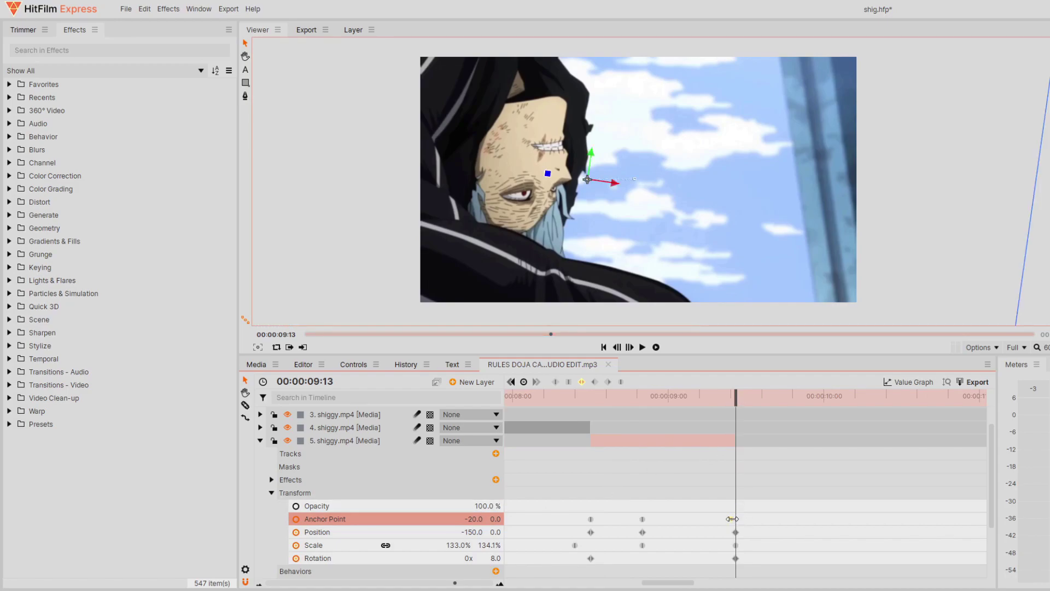
pyautogui.click(727, 395)
pyautogui.moveTo(475, 519); pyautogui.dragTo(524, 519)
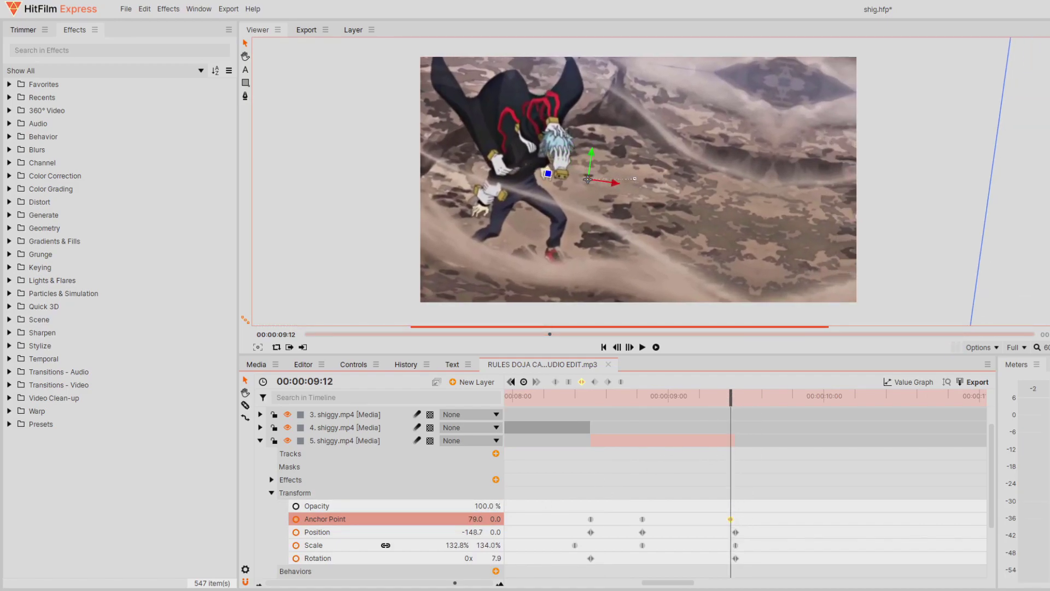
pyautogui.moveTo(729, 396); pyautogui.dragTo(513, 393)
pyautogui.click(656, 348)
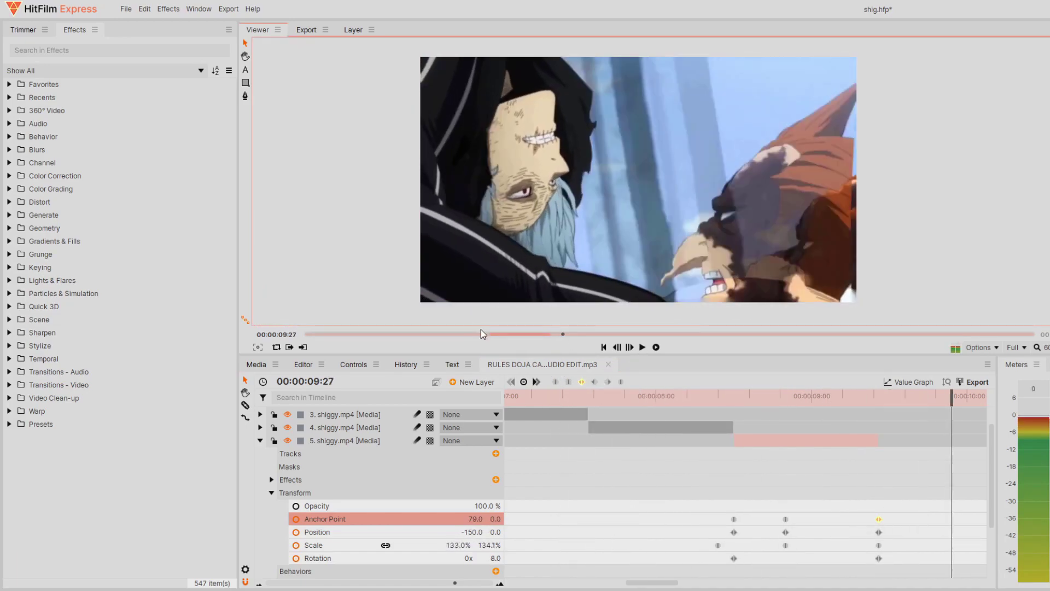
pyautogui.click(644, 348)
# - Smooth layer 5's anchor point keyframes, bend the value curves steeply out of the first keyframe, raise the middle keyframe's outgoing handle, and preview
pyautogui.moveTo(899, 399); pyautogui.dragTo(877, 411)
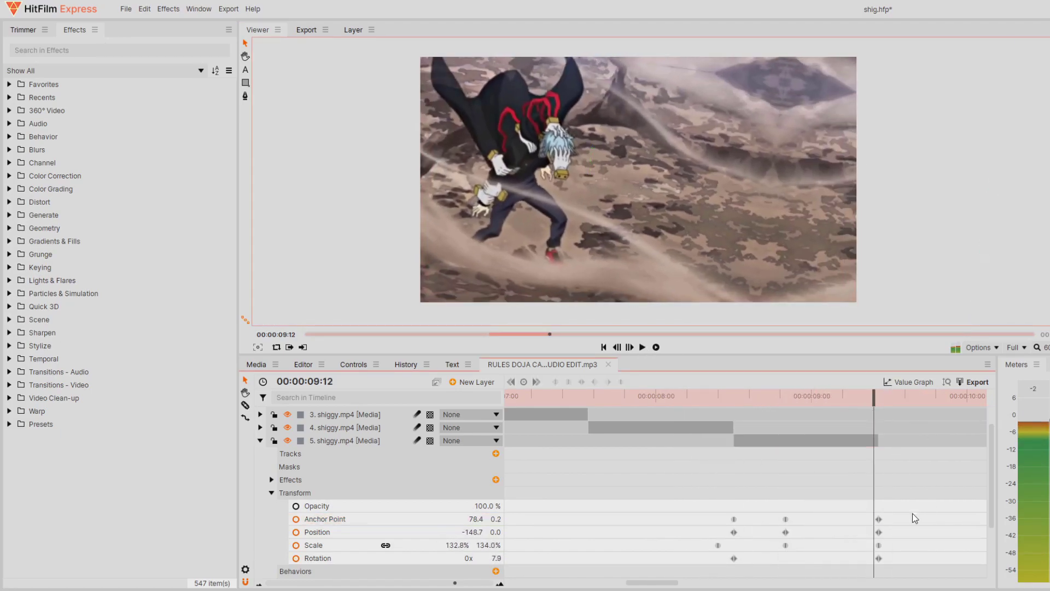
pyautogui.click(903, 383)
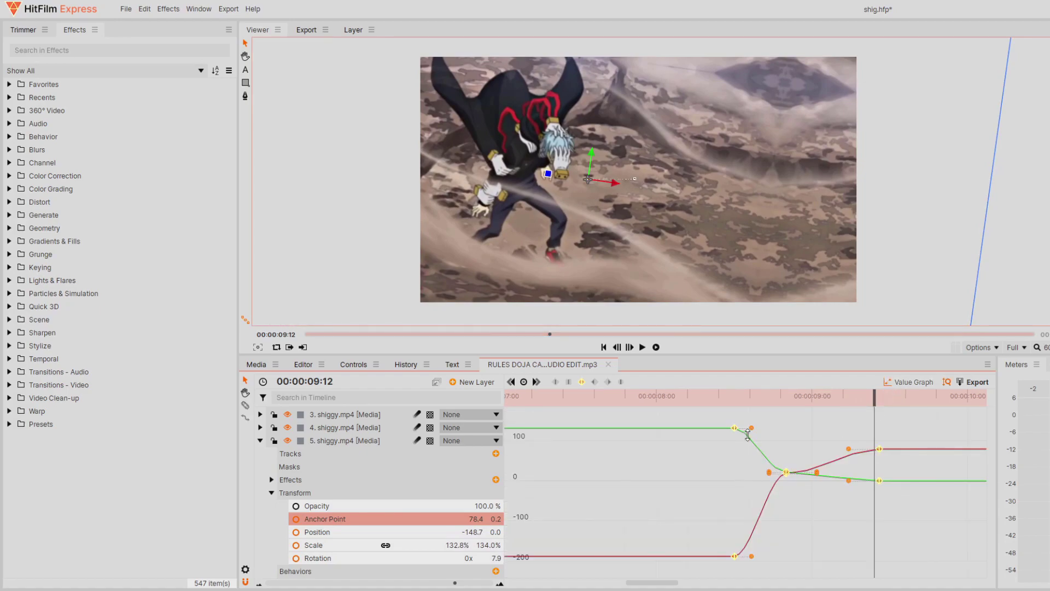
pyautogui.moveTo(712, 479); pyautogui.dragTo(713, 471)
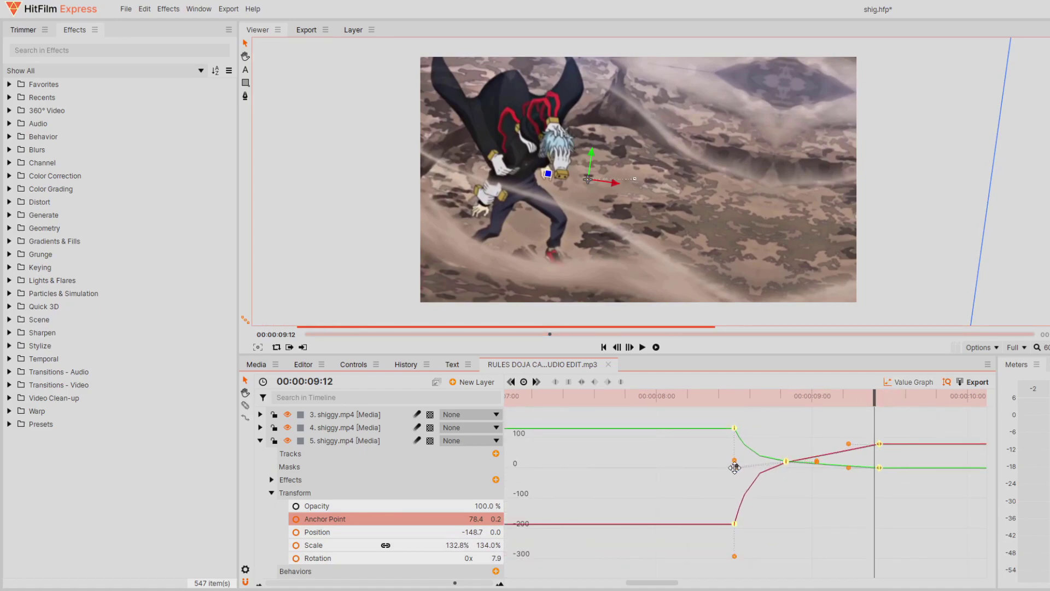
pyautogui.moveTo(842, 402)
pyautogui.mouseDown()
pyautogui.moveTo(734, 403)
pyautogui.moveTo(855, 404)
pyautogui.moveTo(829, 404)
pyautogui.mouseUp()
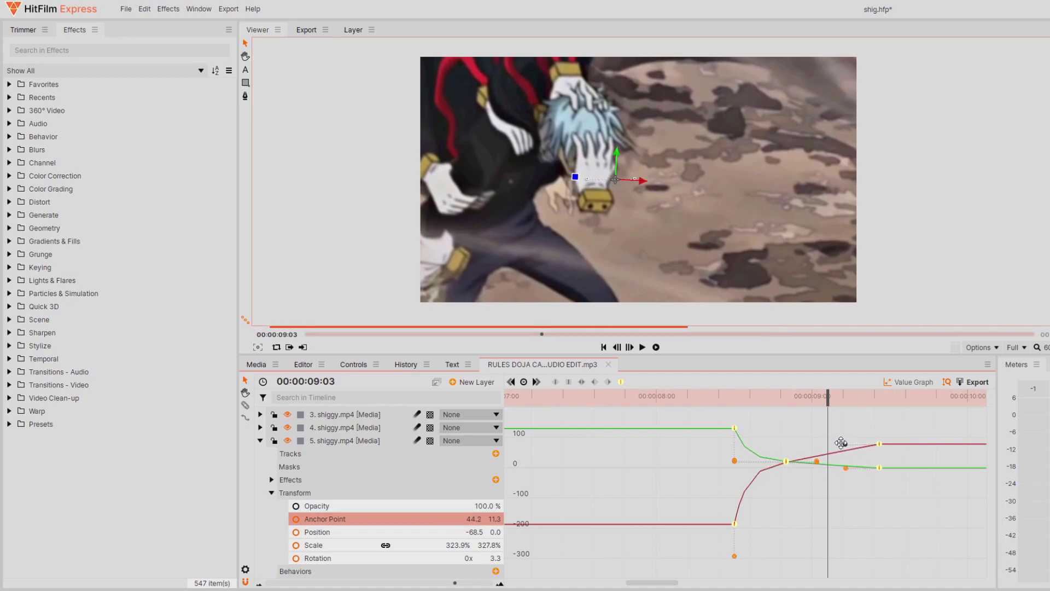
pyautogui.moveTo(819, 449)
pyautogui.mouseDown()
pyautogui.moveTo(830, 455)
pyautogui.moveTo(823, 436)
pyautogui.mouseUp()
pyautogui.moveTo(828, 398); pyautogui.dragTo(578, 387)
pyautogui.click(658, 346)
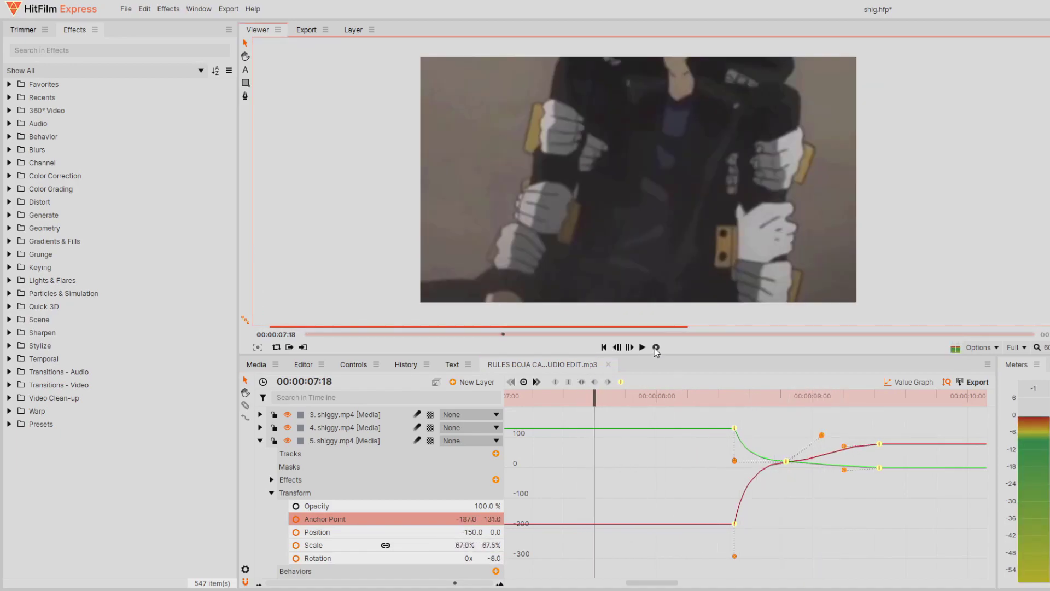
pyautogui.click(658, 346)
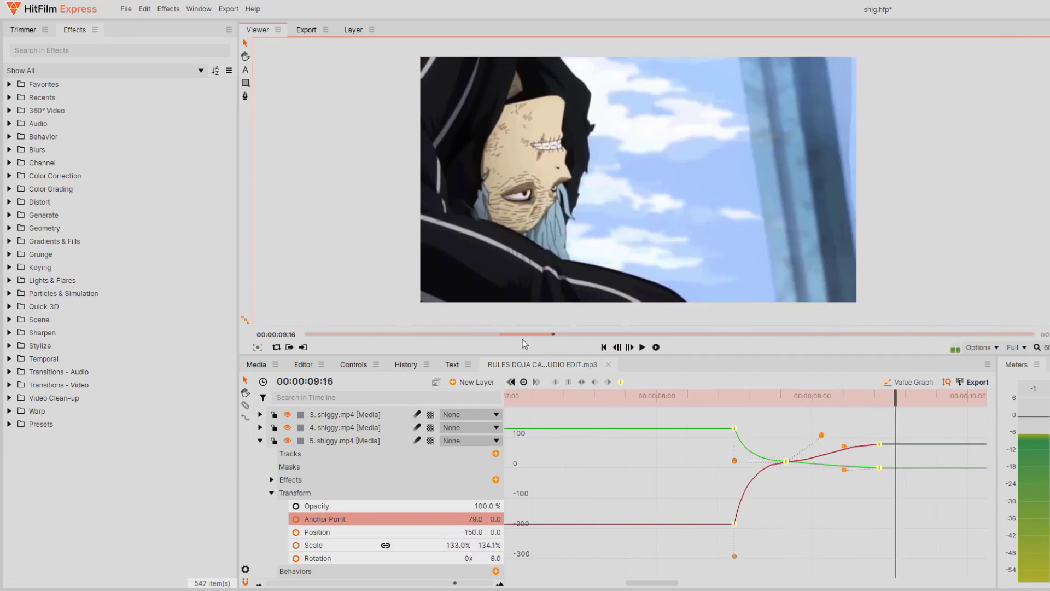